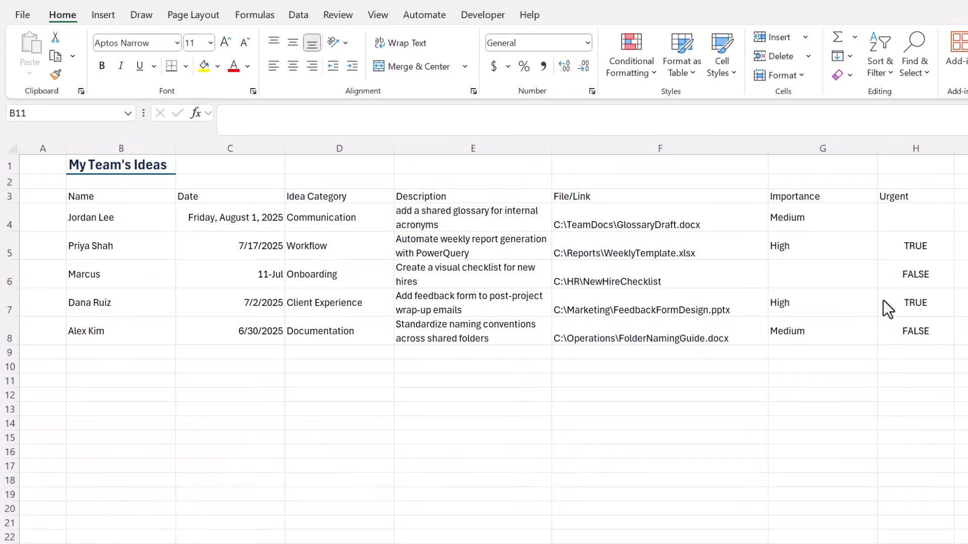
- Examine the headings and entries of the team ideas list in B3:H8, including its dates, names and blank cells
left_click(127, 168)
left_click(262, 418)
left_click(121, 376)
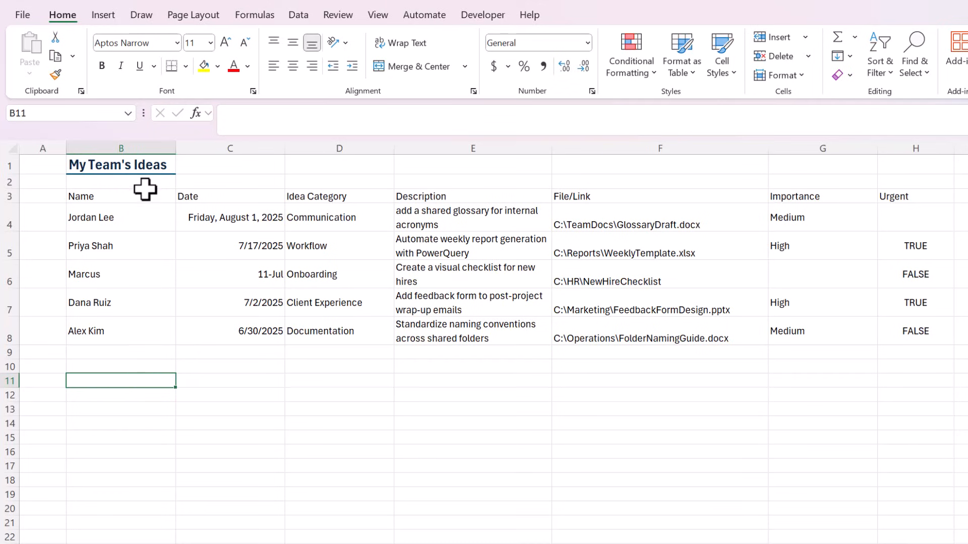
left_click_drag(139, 196, 372, 237)
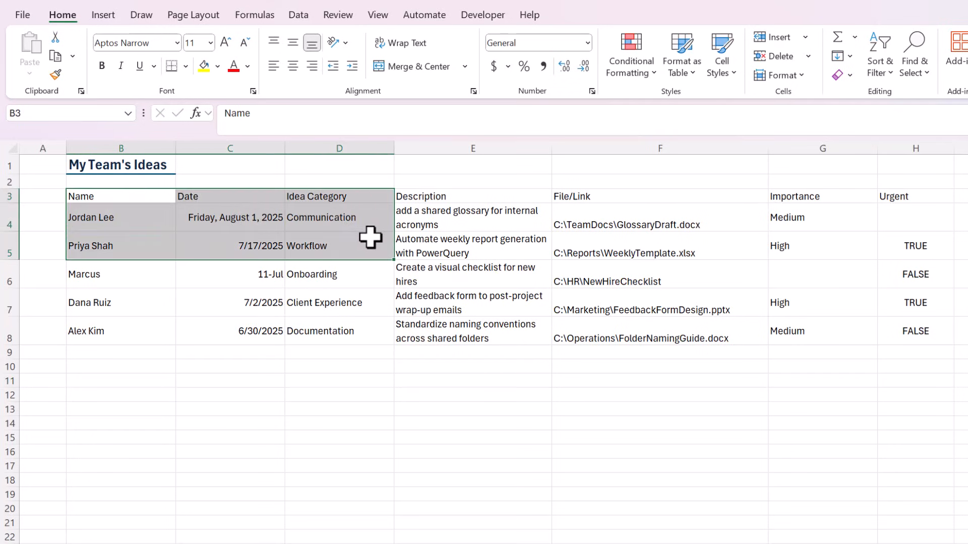
left_click(309, 207)
left_click(456, 219)
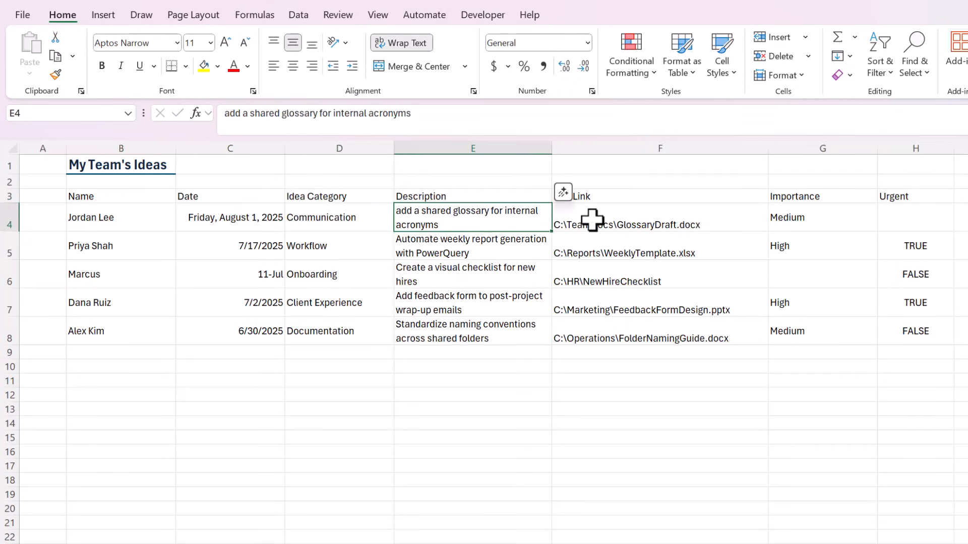
left_click(630, 220)
left_click(832, 225)
left_click(940, 225)
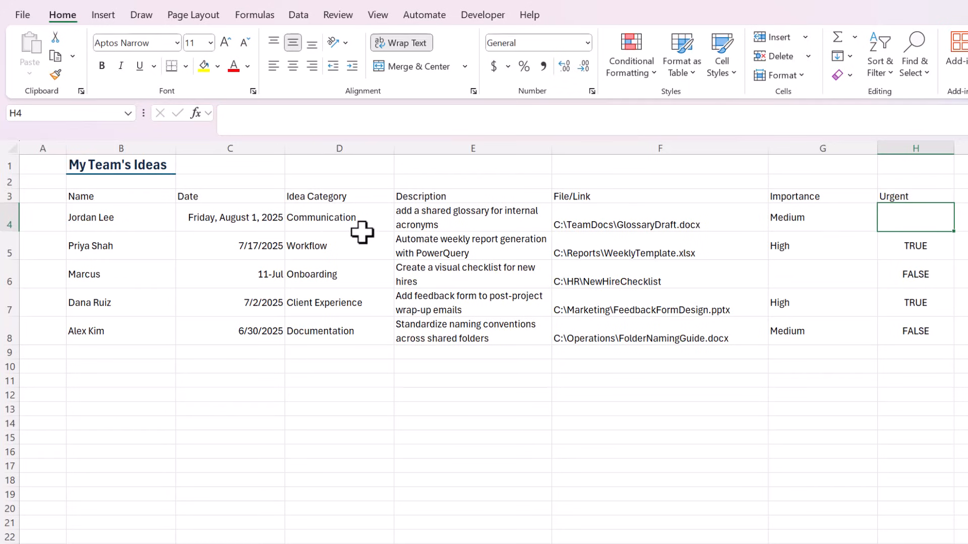
left_click_drag(124, 201, 916, 324)
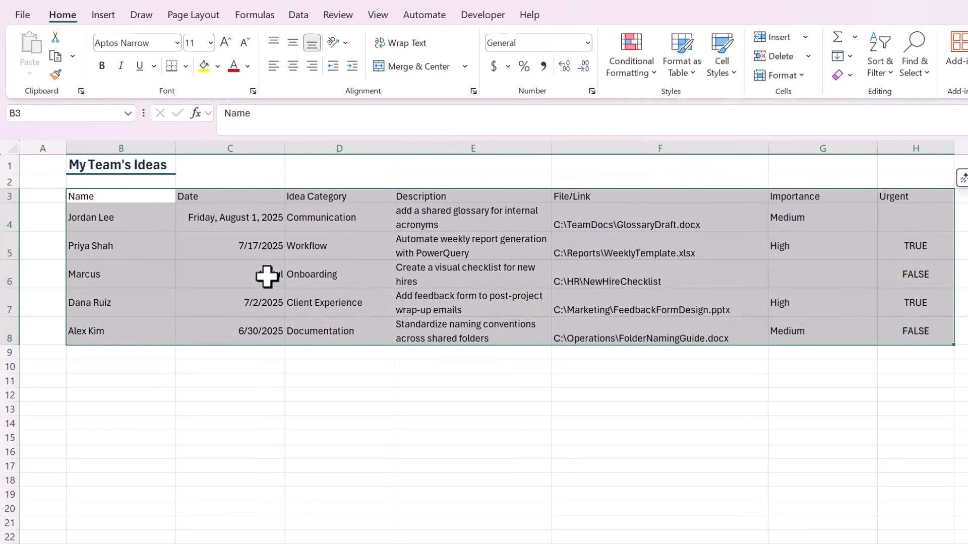
left_click(237, 269)
left_click(123, 225)
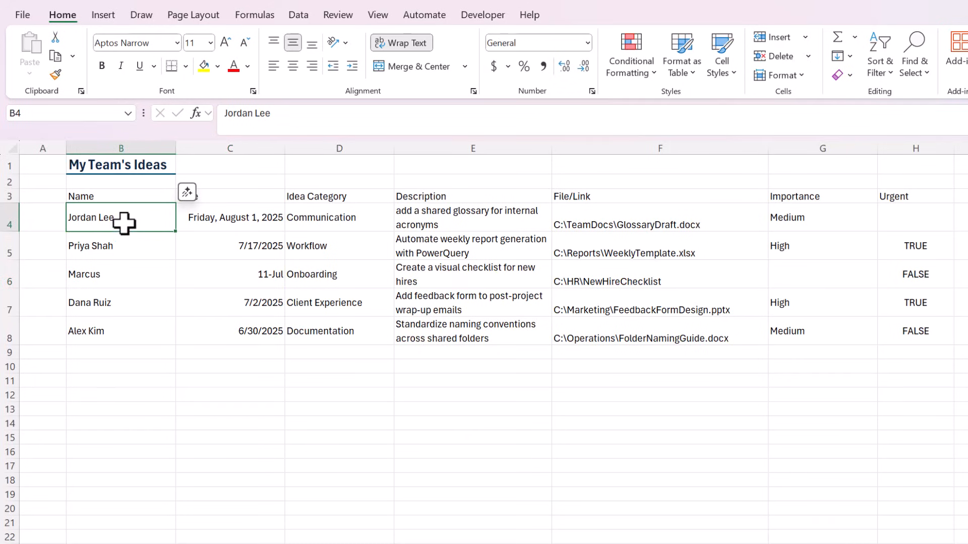
left_click_drag(101, 194, 899, 324)
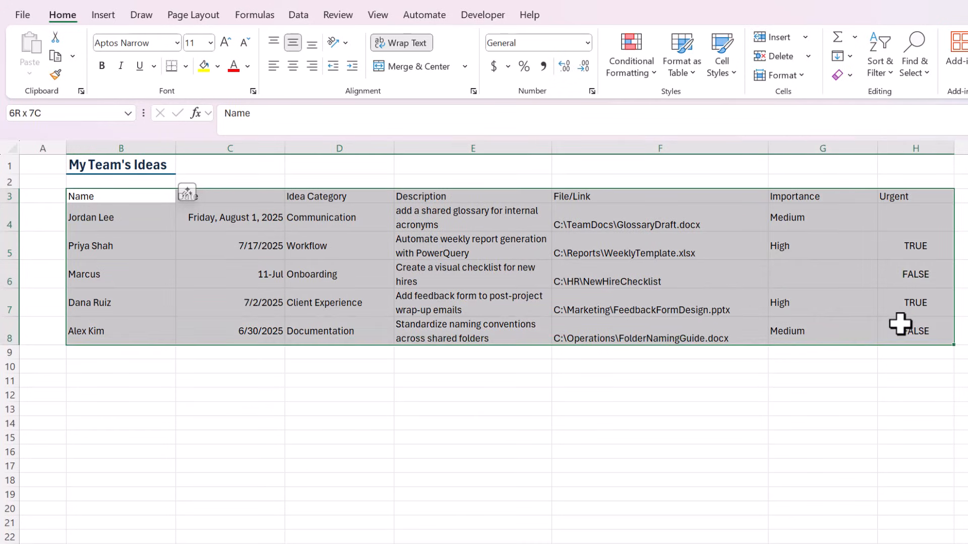
left_click(257, 237)
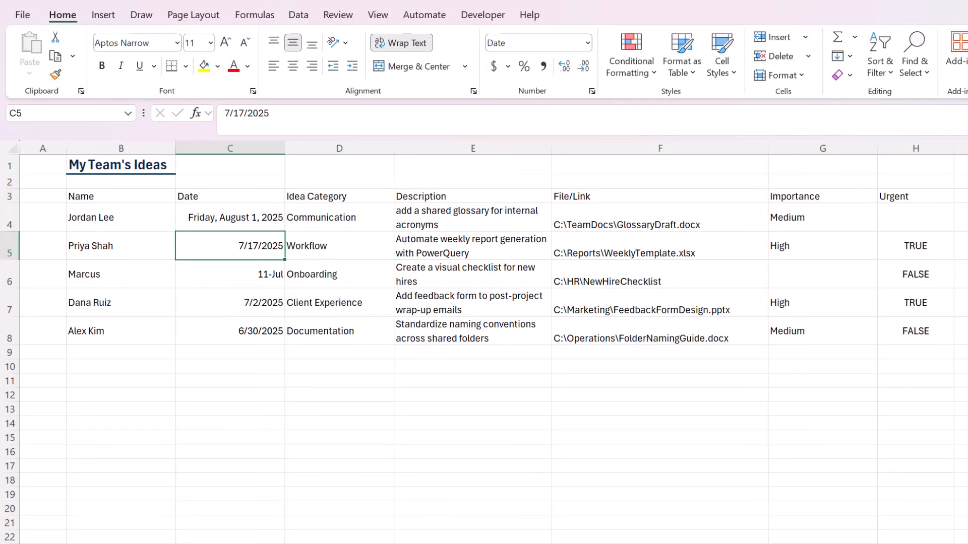
key("ctrl+Page_Down")
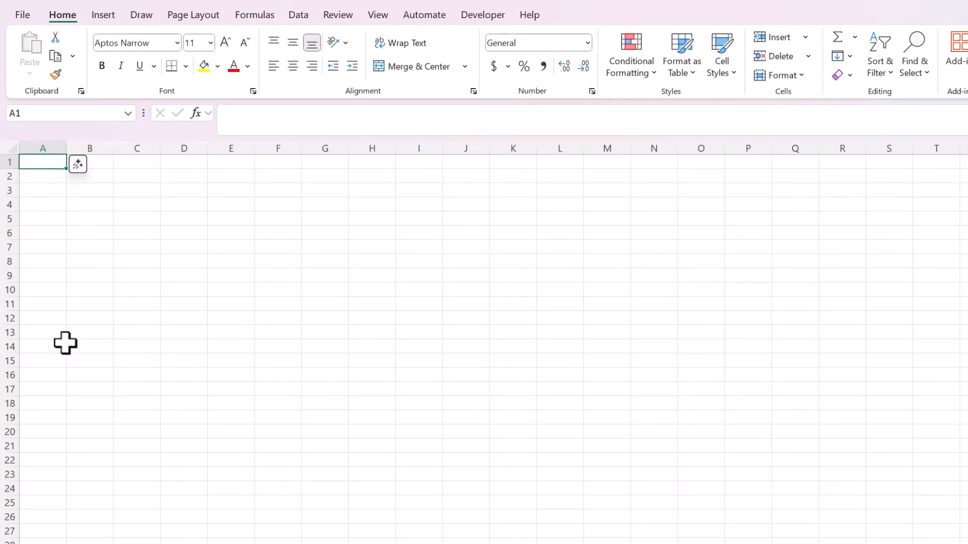
left_click_drag(305, 193, 259, 432)
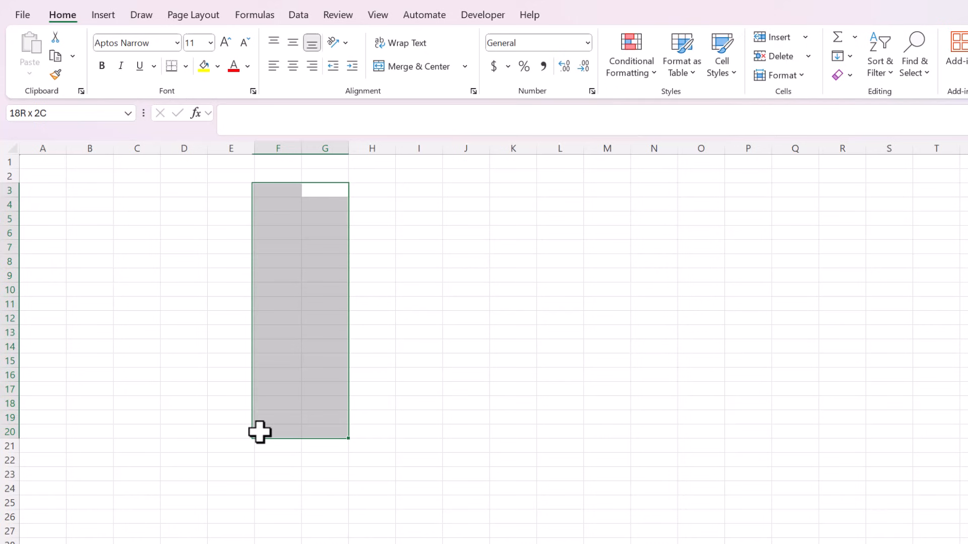
left_click(190, 415)
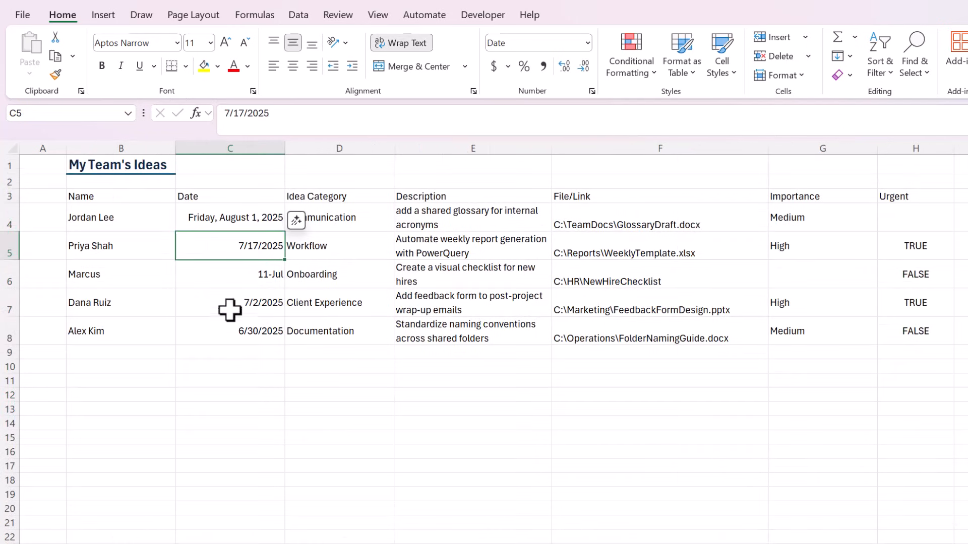
- Convert the ideas list in B3:H8 into a table with headers
left_click(130, 218)
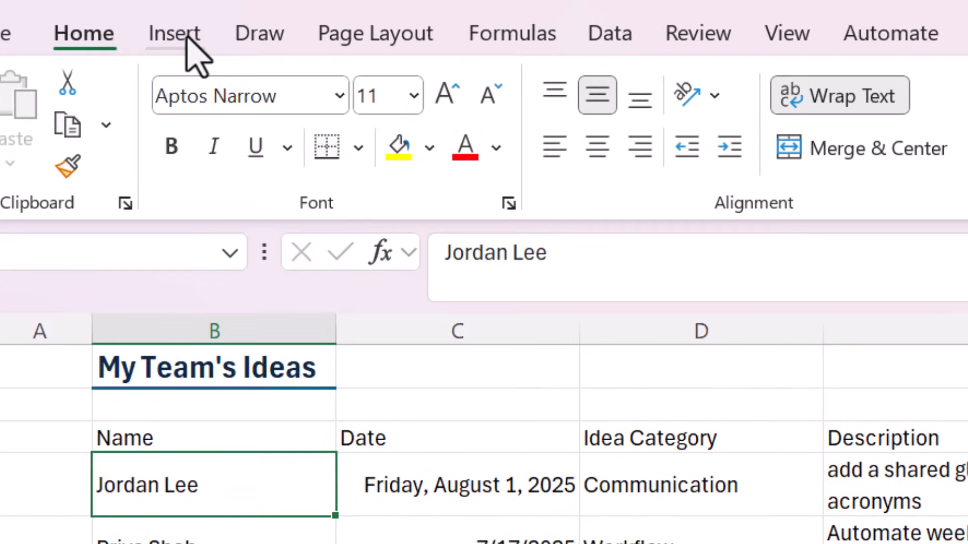
left_click(187, 38)
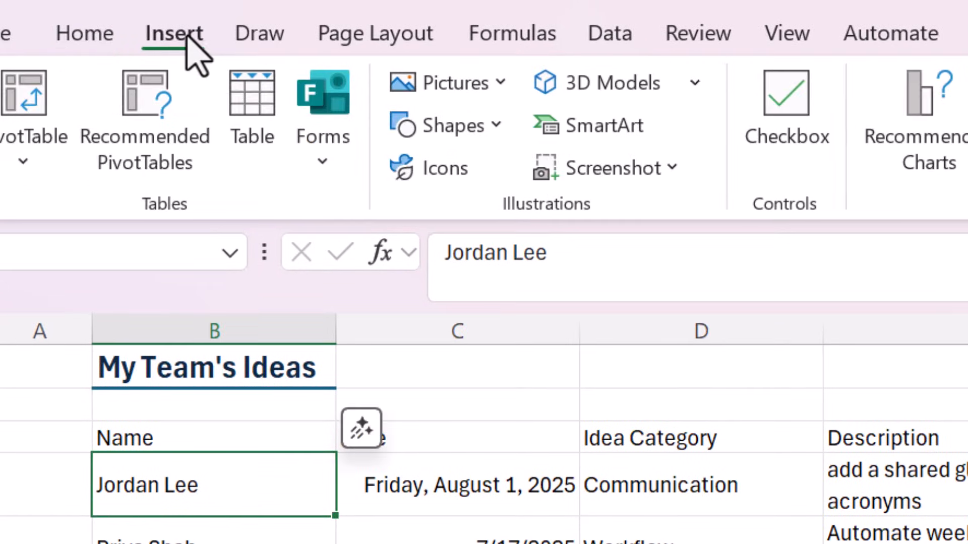
left_click(262, 160)
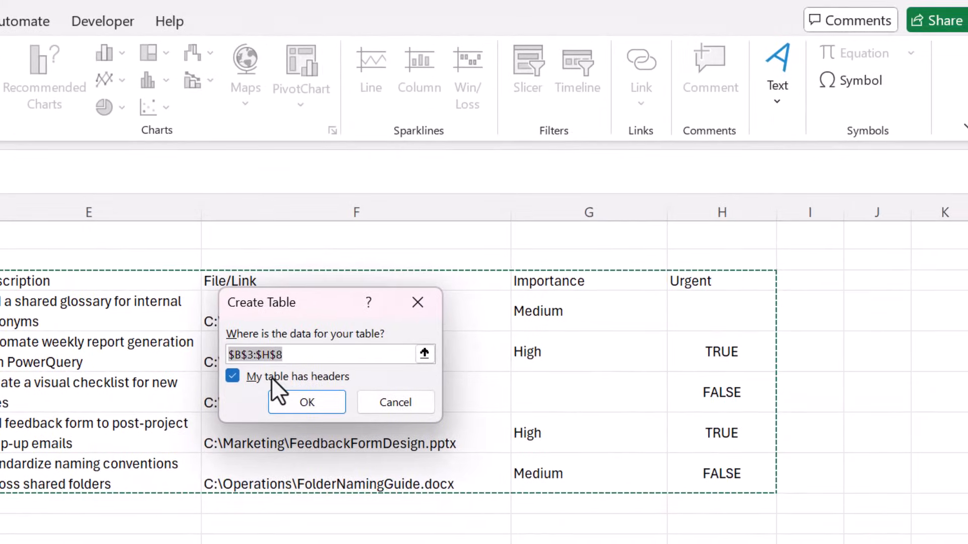
left_click(311, 402)
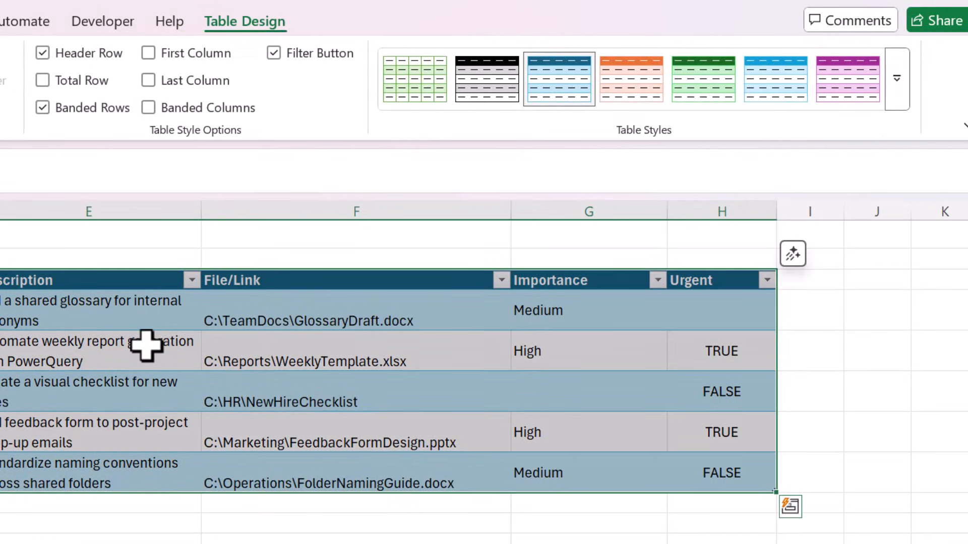
- Apply the light blue banded style from the Light group to the table and name the table Ideas
left_click(145, 346)
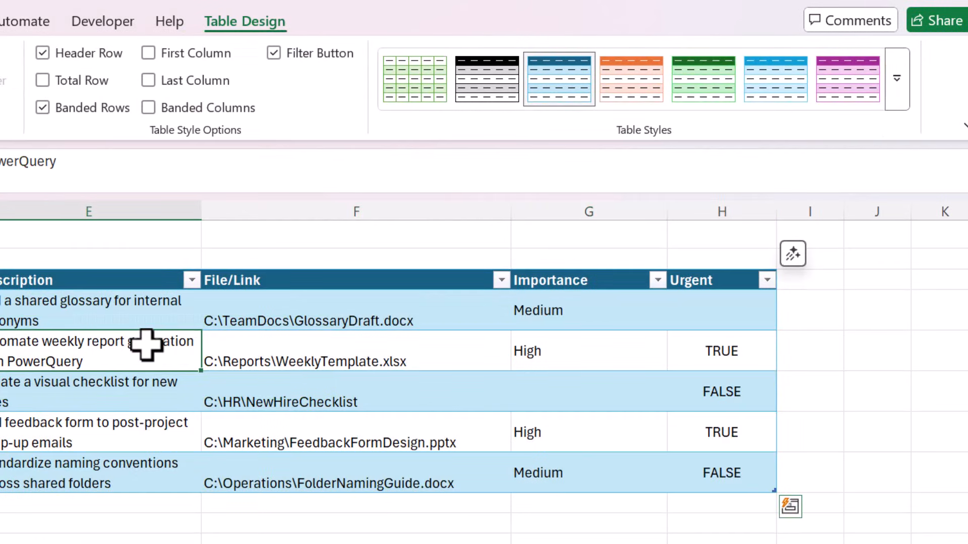
left_click(898, 79)
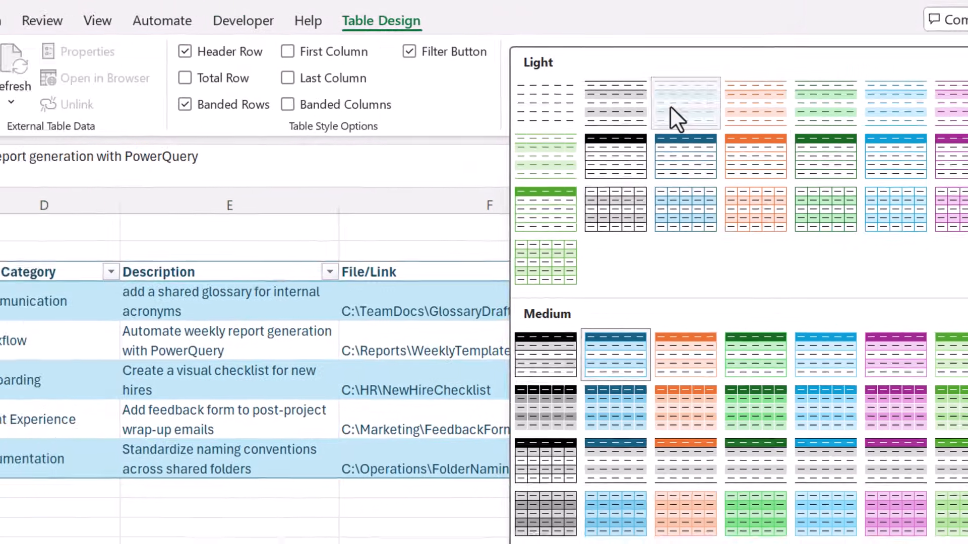
left_click(670, 106)
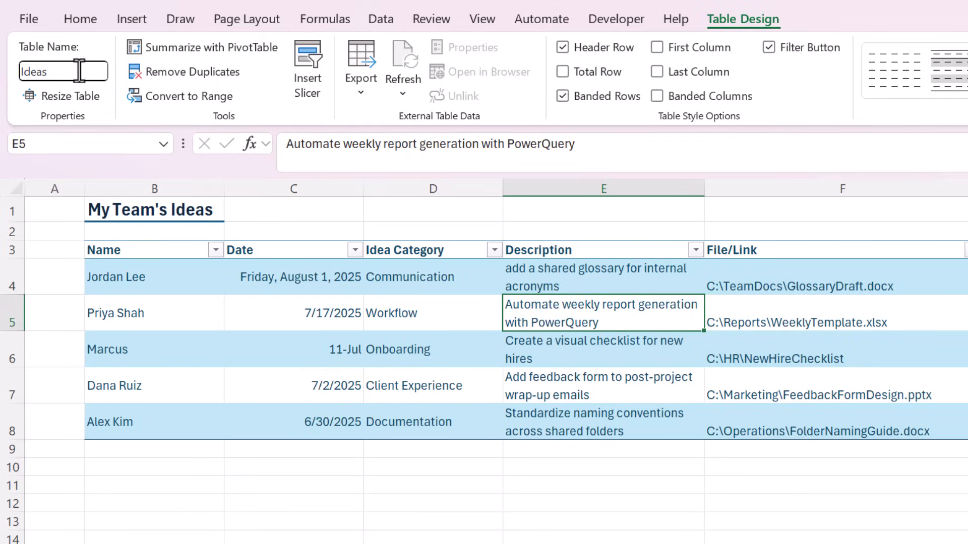
left_click(213, 321)
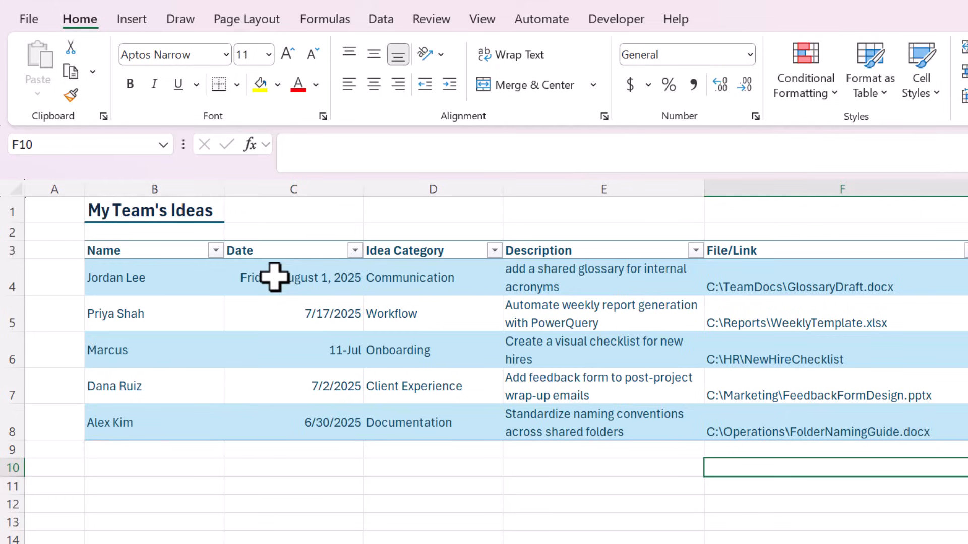
- Complete the contributor's full name in cell B6 of the Name column
left_click(148, 336)
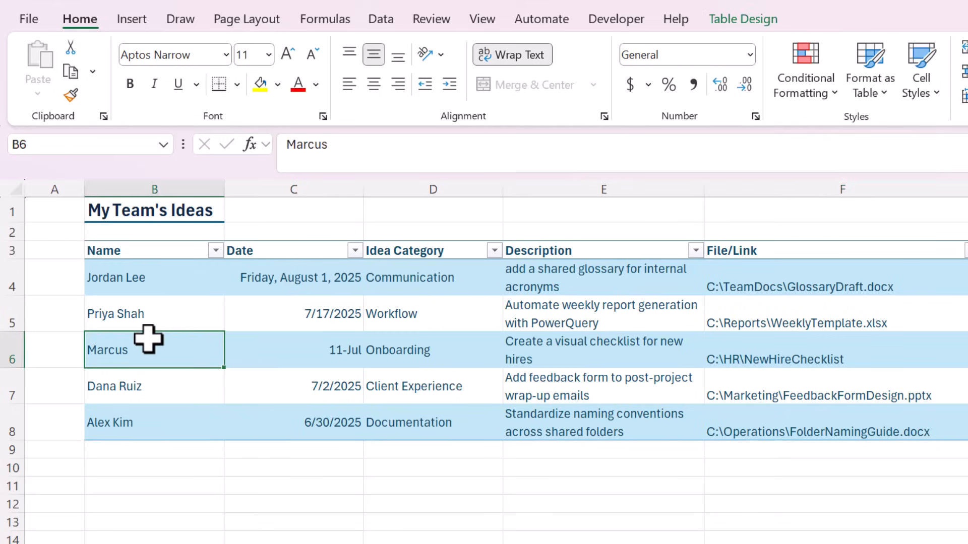
double_click(144, 356)
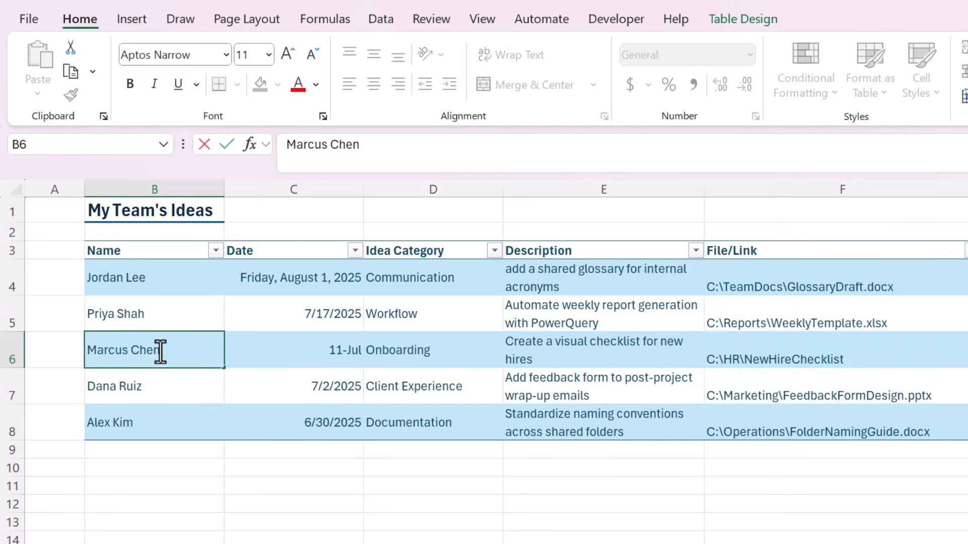
left_click(281, 347)
- Copy the short date format from C8 to all dates in C4:C8 with Format Painter
left_click_drag(298, 281, 303, 380)
left_click(286, 429)
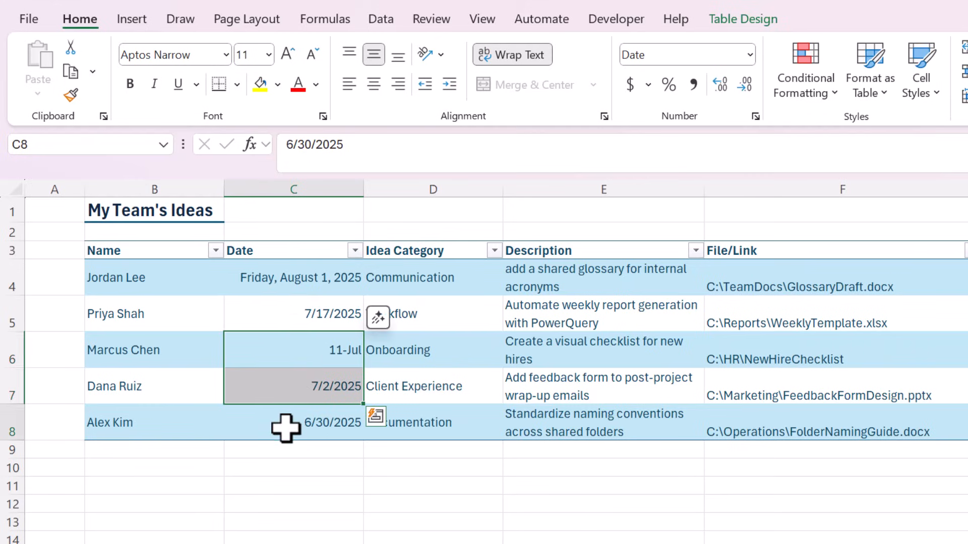
right_click(280, 424)
left_click(518, 141)
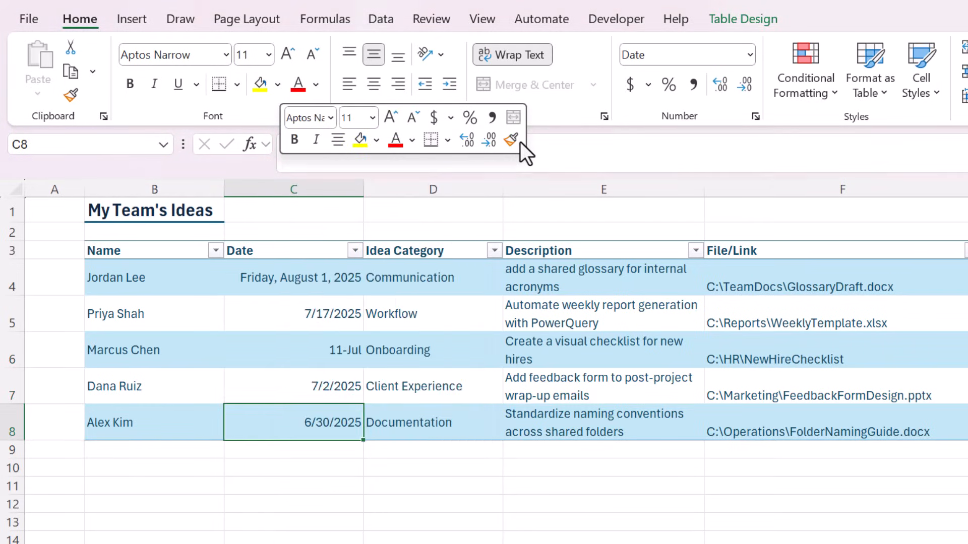
left_click(512, 140)
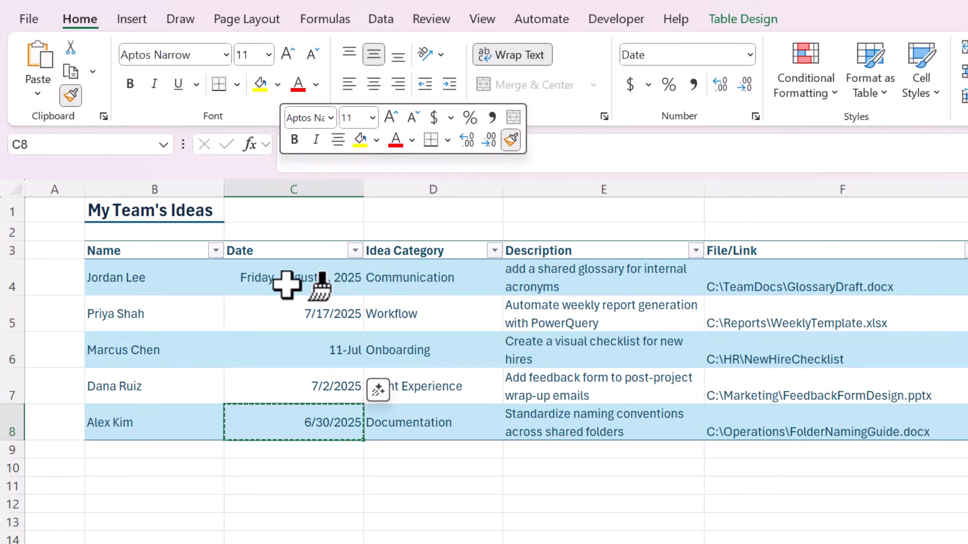
left_click_drag(287, 285, 281, 422)
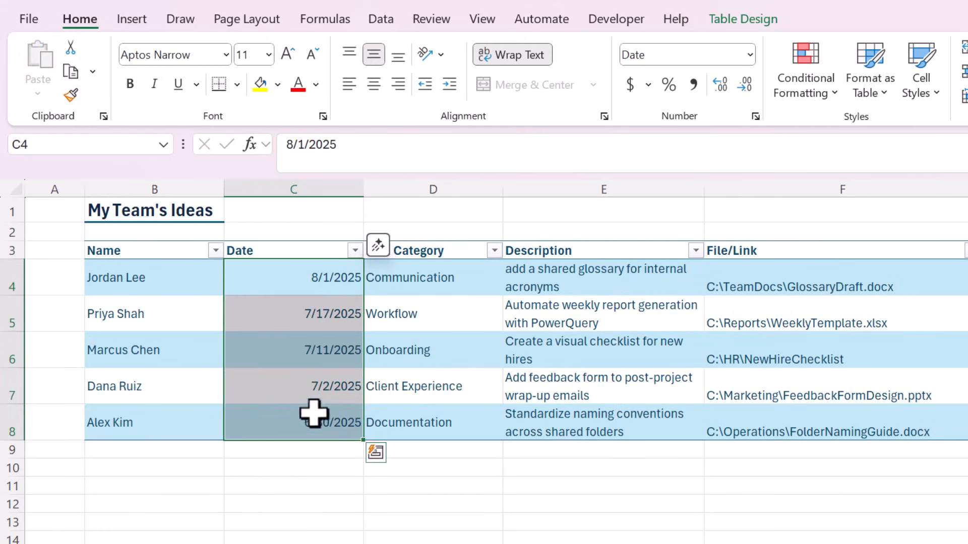
- Capitalize the first letter of the shared glossary description in E4 so it begins with "Add"
left_click(596, 353)
double_click(513, 271)
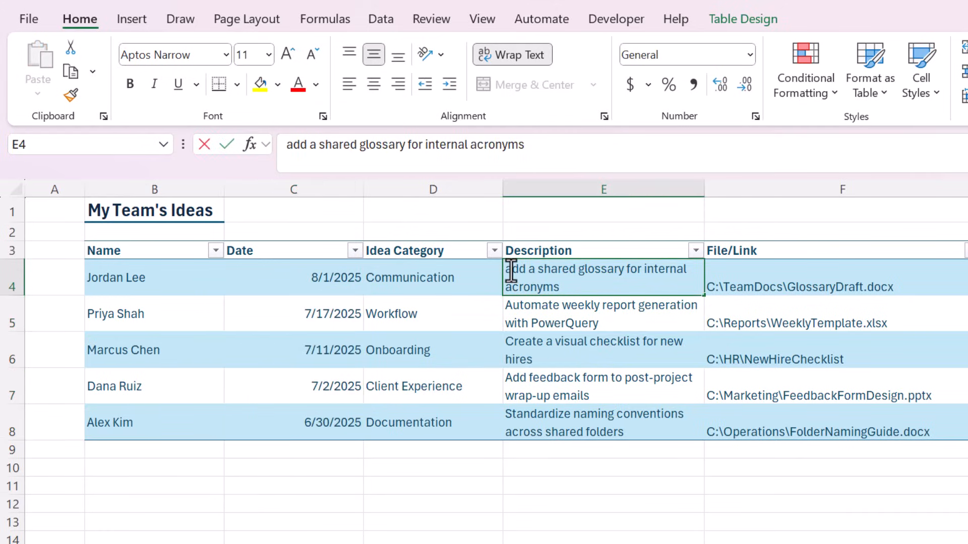
key("BackSpace")
type("A")
key("Return")
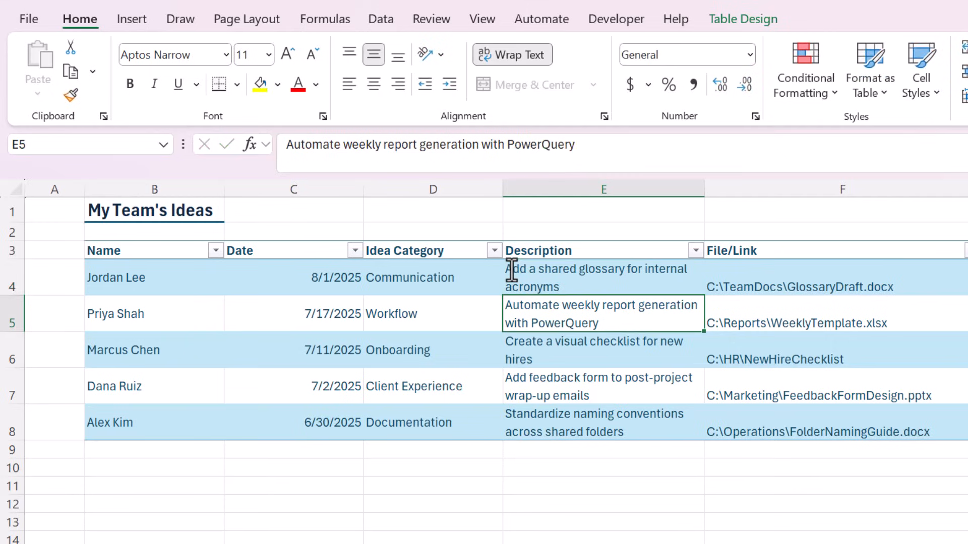
- Add the missing .pdf extension to the NewHireChecklist path in F6
left_click(948, 291)
left_click(901, 348)
double_click(901, 348)
type(".")
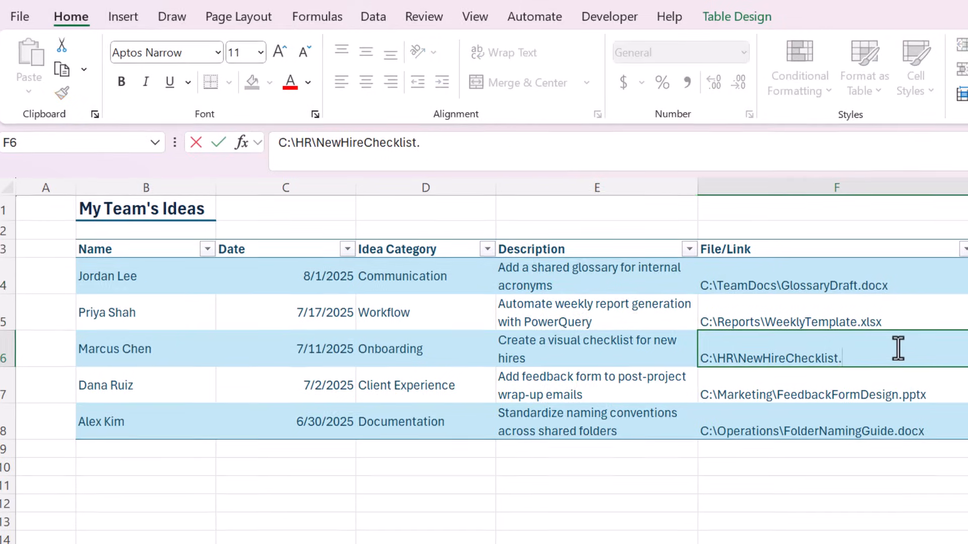
type("pdf")
key("Return")
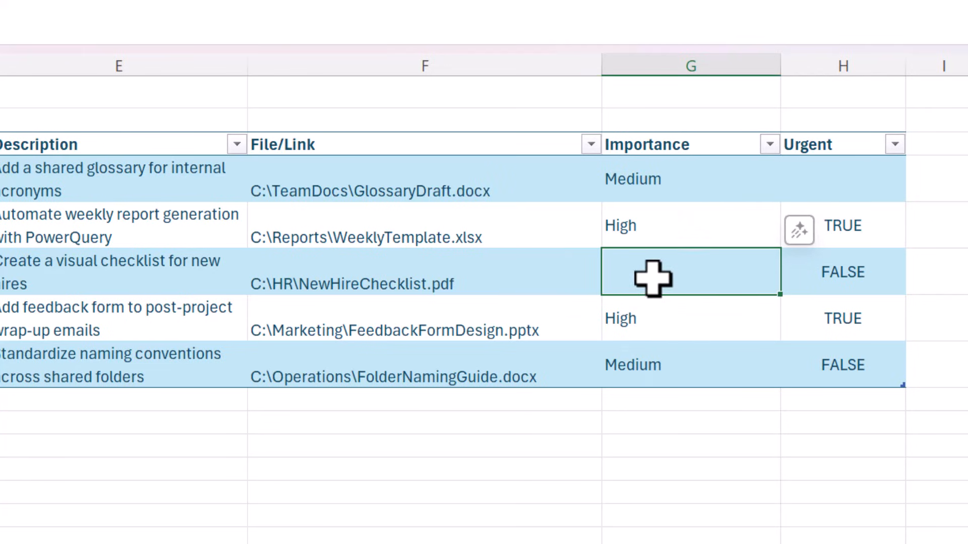
- Fill the blank Importance cell of the new-hire checklist idea with Low and the blank Urgent cell of the glossary idea with FALSE
type("Low")
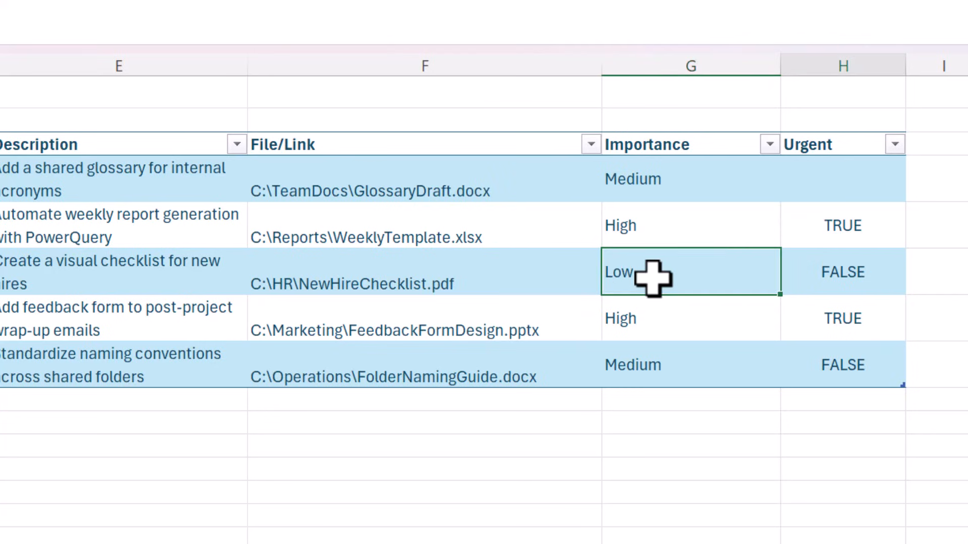
key("Tab")
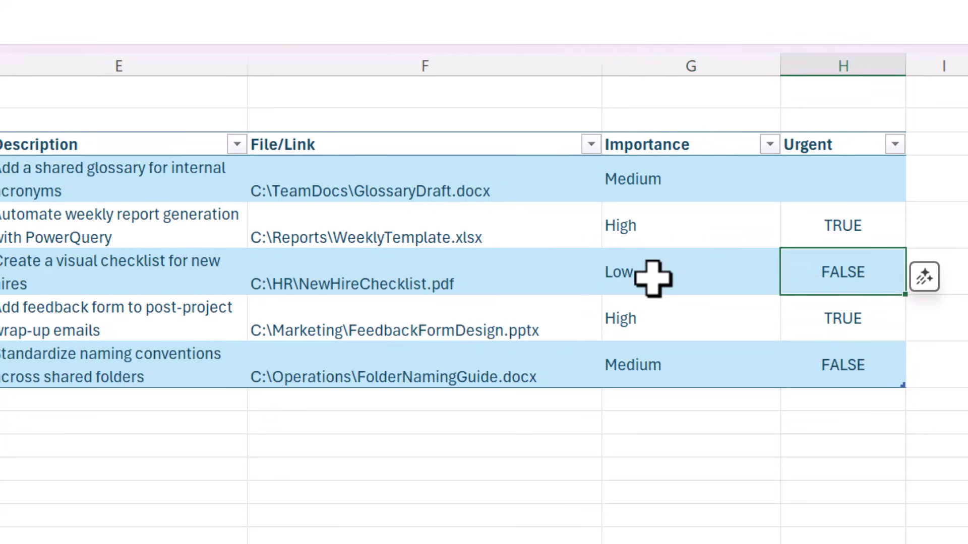
key("Up")
key("Down")
key("Down")
key("Up")
key("Up")
key("Up")
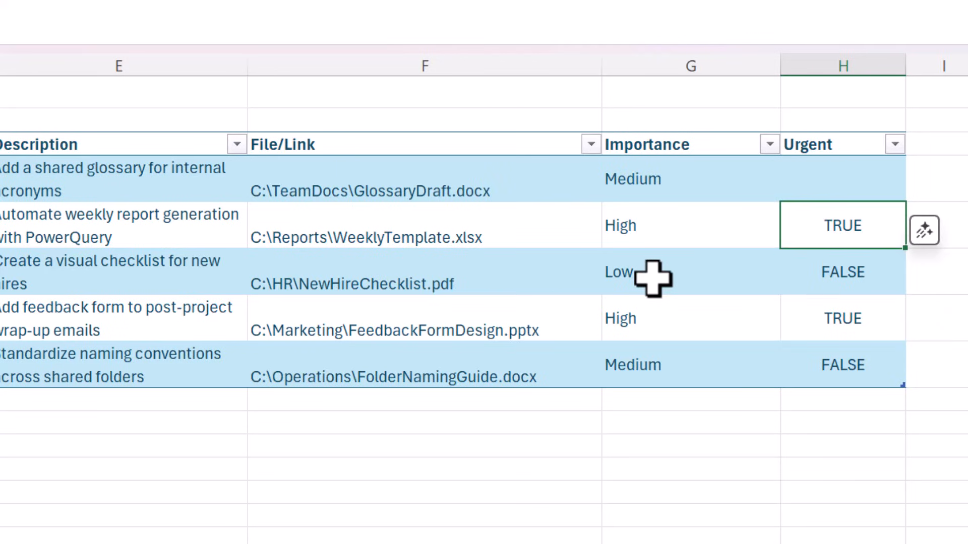
type("FA")
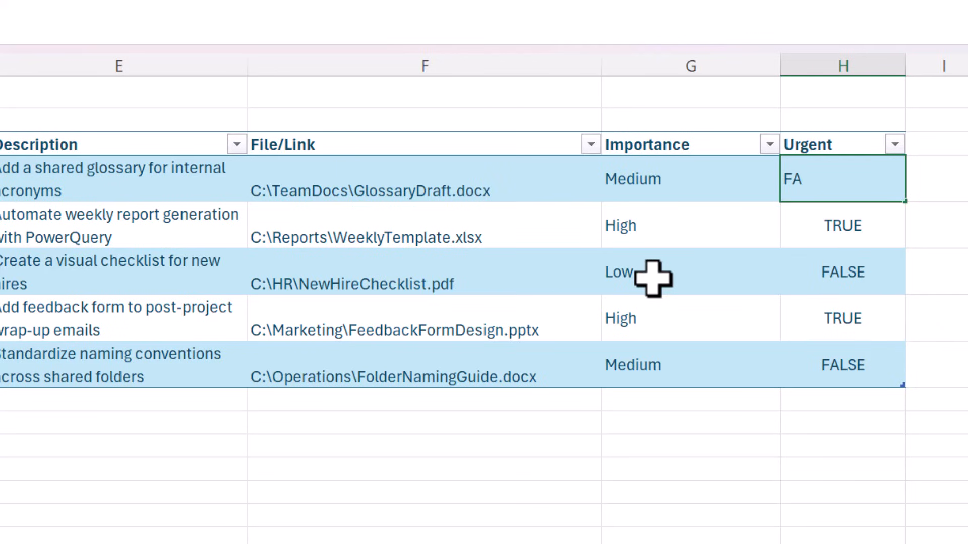
type("LSE")
key("Return")
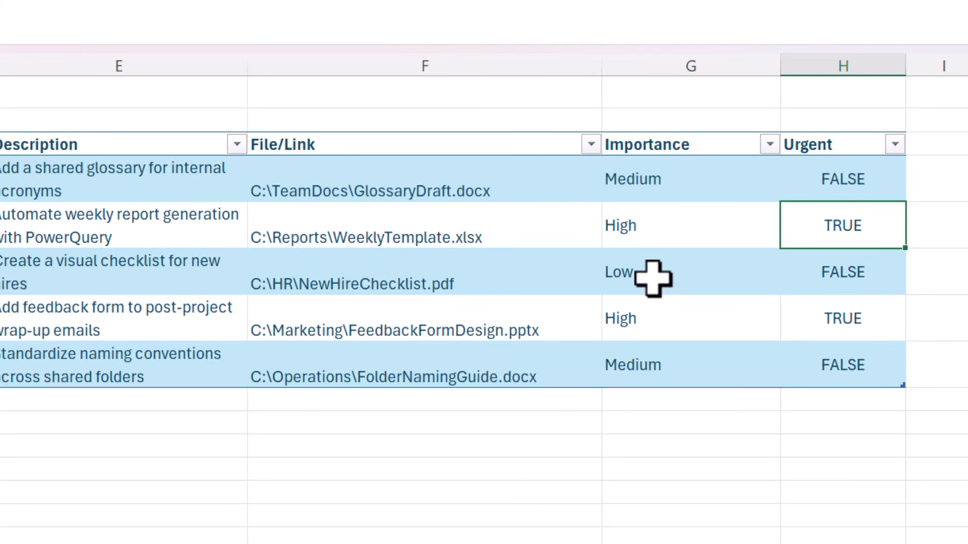
- Replace the Urgent value of the weekly report generation idea in H5 with Yes
type("Yes")
key("Return")
key("Up")
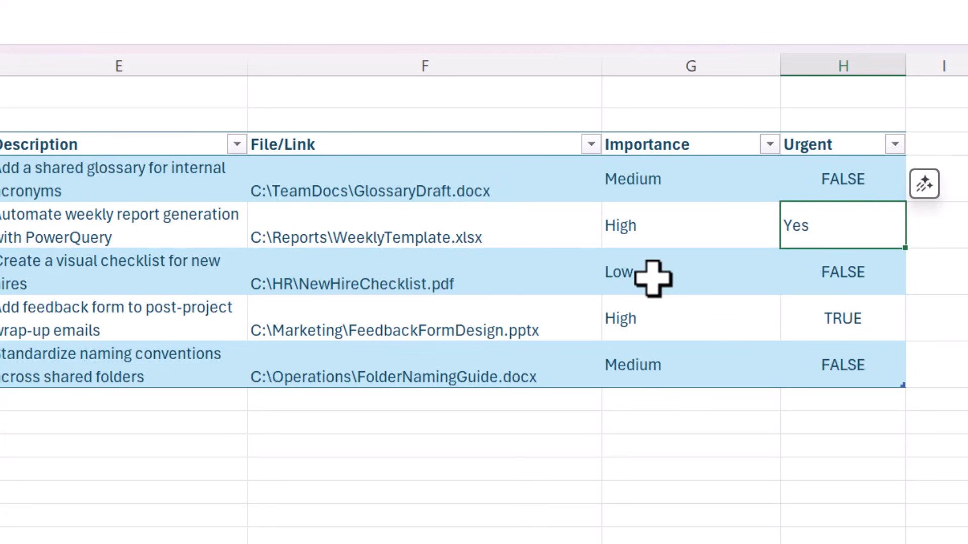
- Set the Urgent value of the weekly report generation idea in H5 to TRUE
type("TRUE")
key("Return")
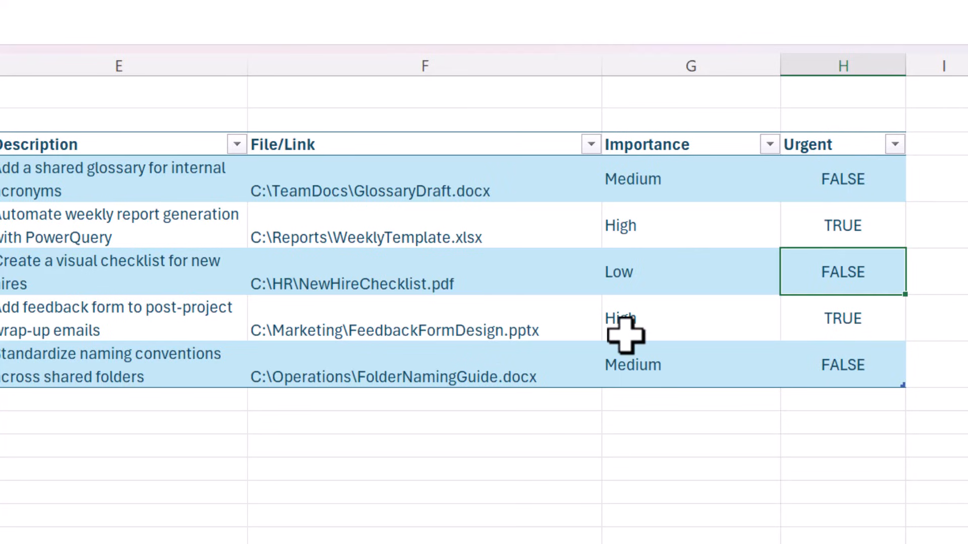
- Review the Importance ratings of the ideas in column G
left_click(684, 189)
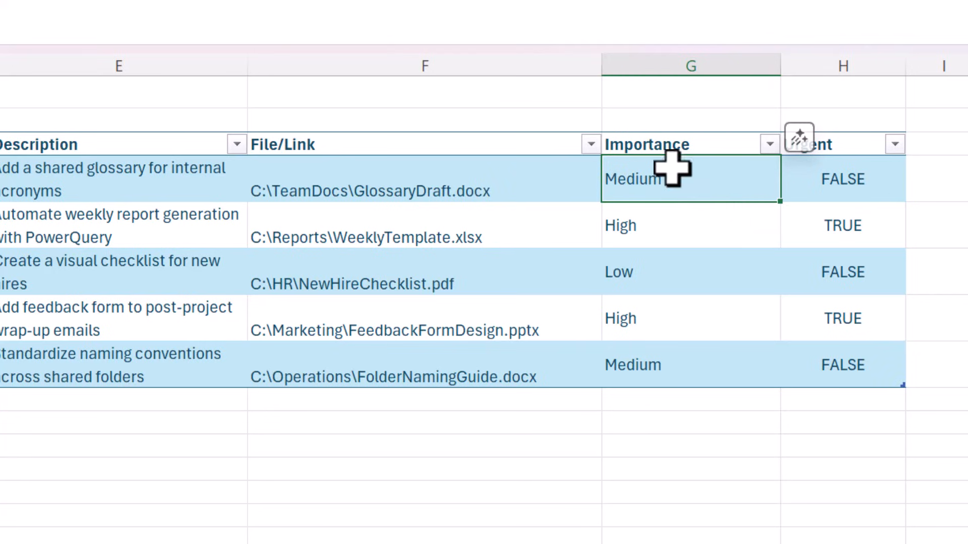
left_click_drag(674, 167, 659, 380)
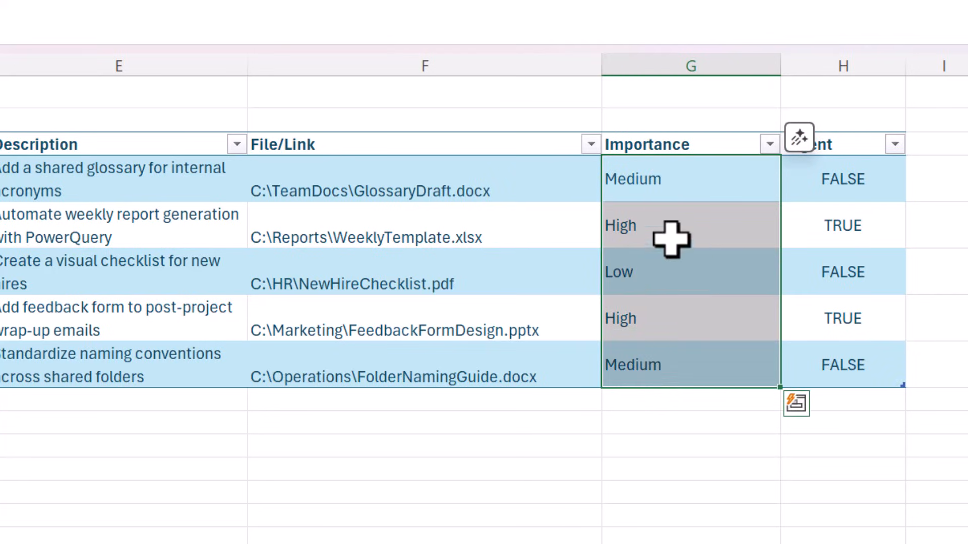
left_click(680, 179)
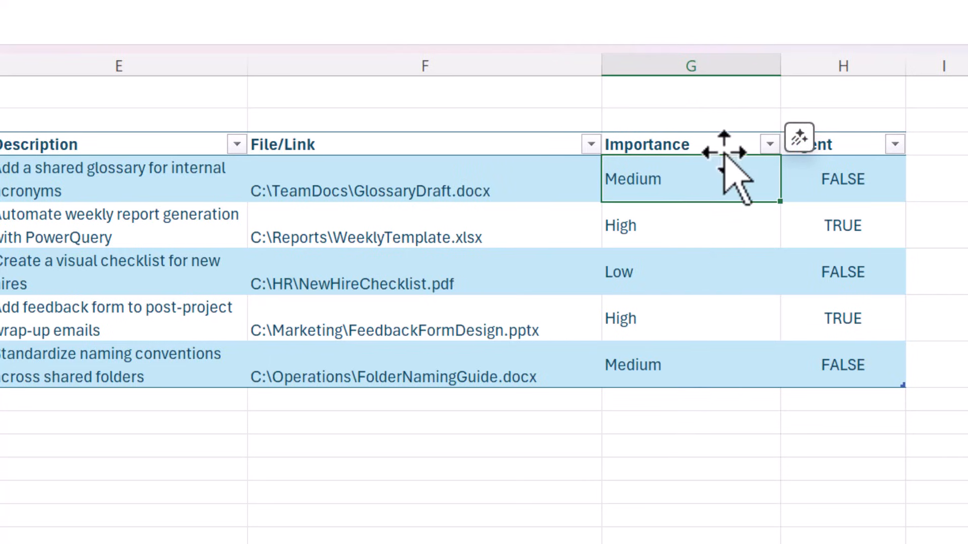
left_click(850, 185)
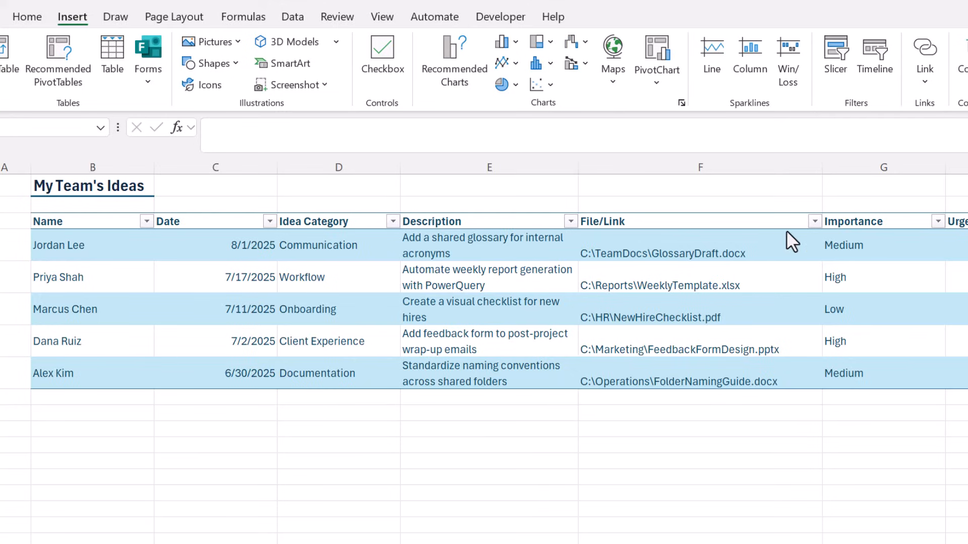
left_click(869, 221)
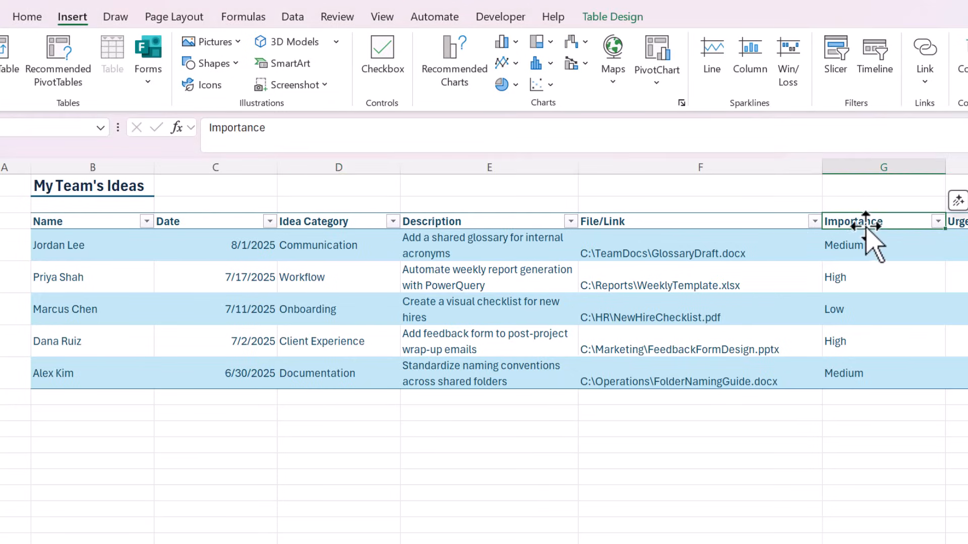
left_click_drag(863, 239, 864, 371)
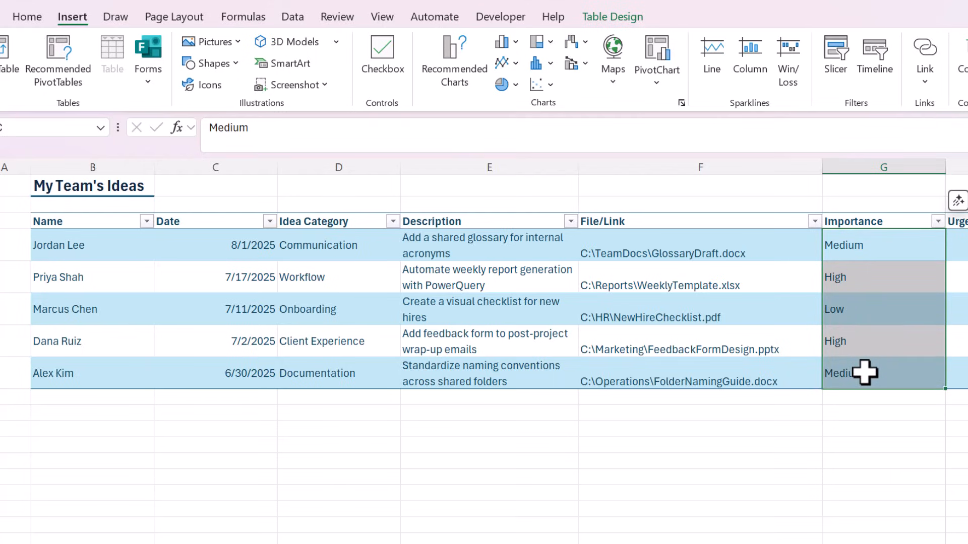
left_click(869, 252)
left_click(866, 272)
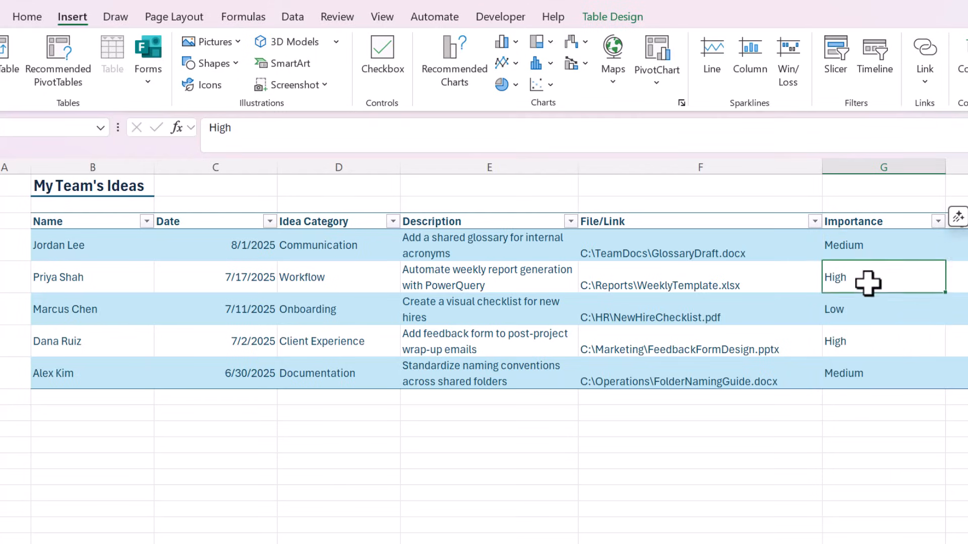
left_click(859, 312)
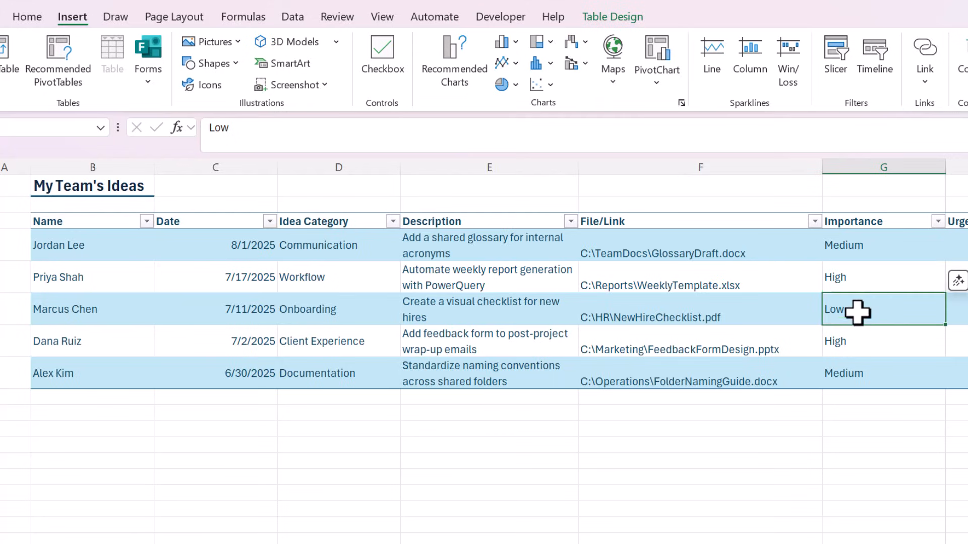
left_click(858, 284)
- Insert a PivotTable based on the Ideas table on a new worksheet
left_click(854, 247)
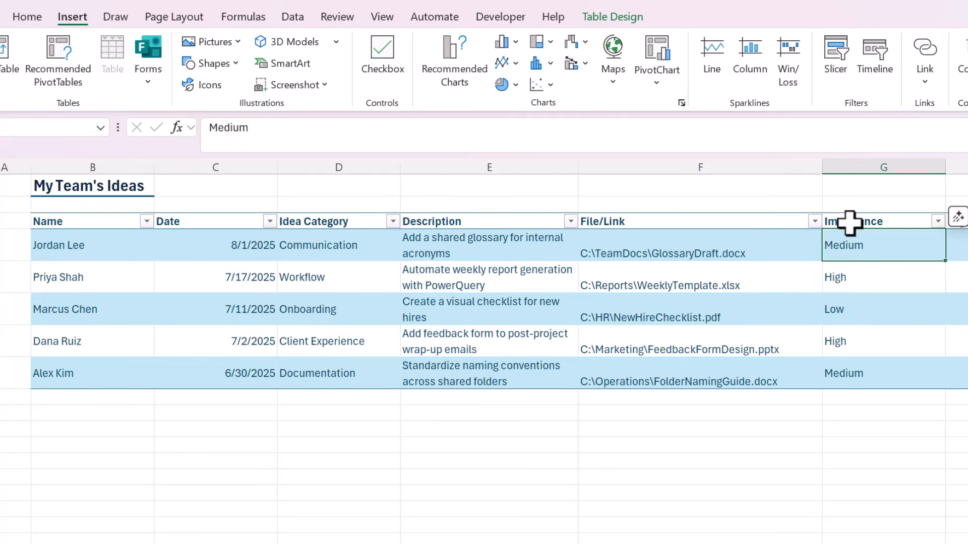
left_click(850, 206)
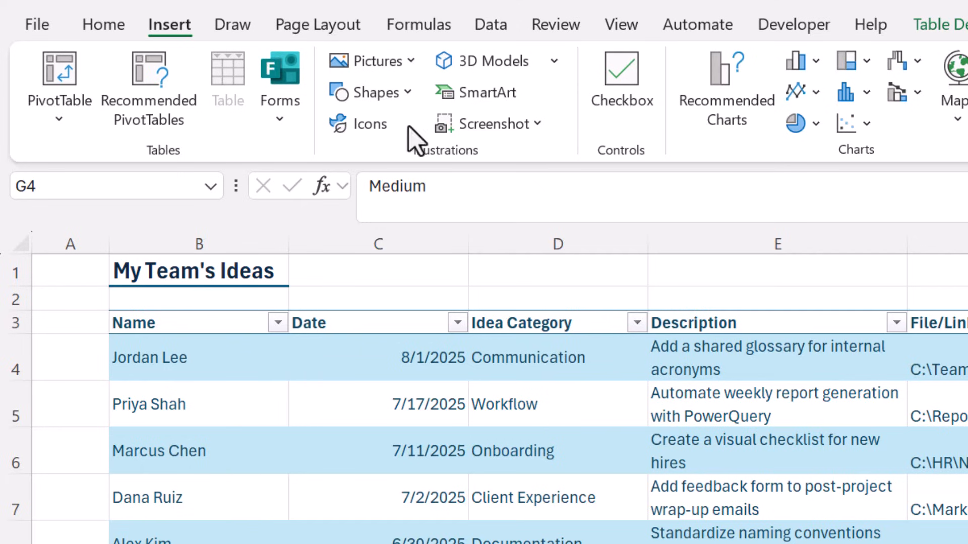
left_click(69, 92)
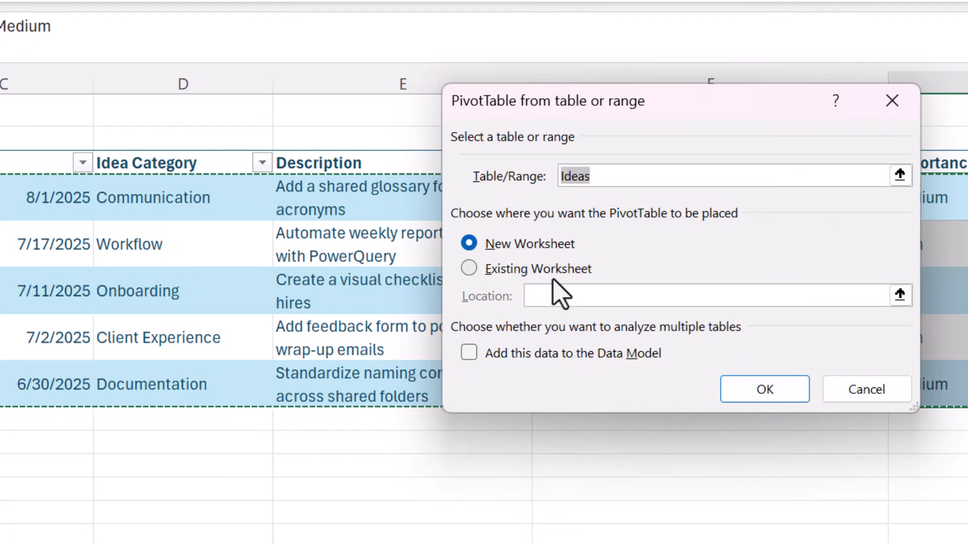
left_click(791, 397)
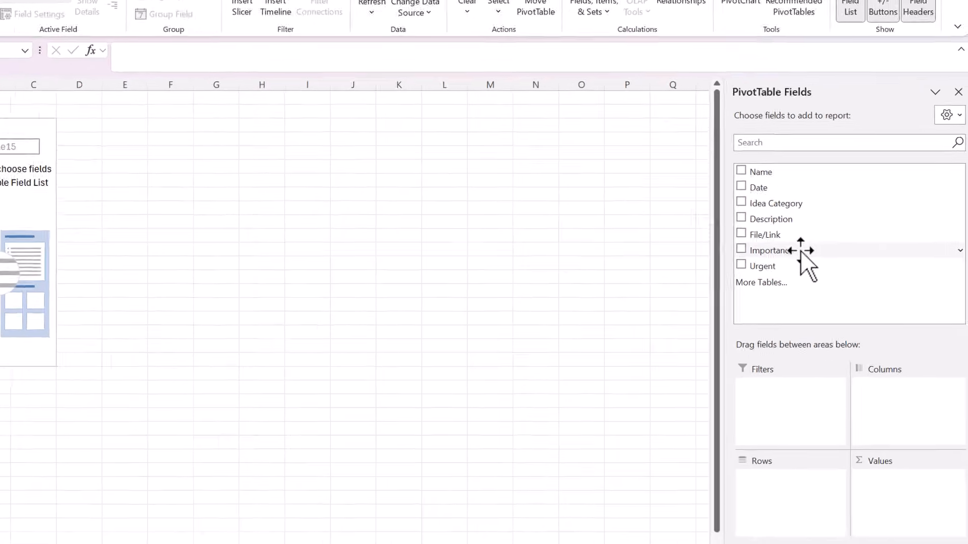
- Use Importance as the PivotTable's row field and add it to the values as Count of Importance
left_click_drag(822, 281, 814, 469)
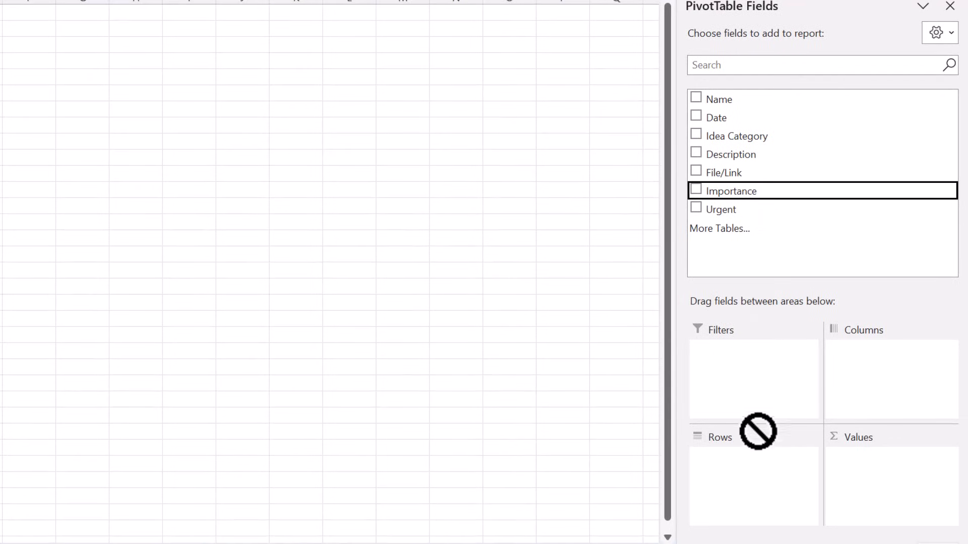
left_click_drag(757, 431, 761, 487)
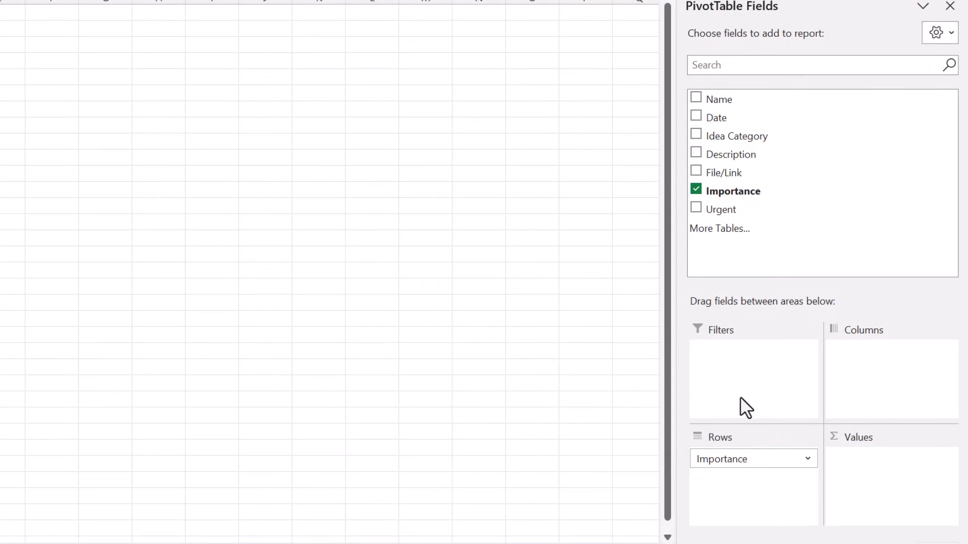
left_click_drag(754, 191, 905, 504)
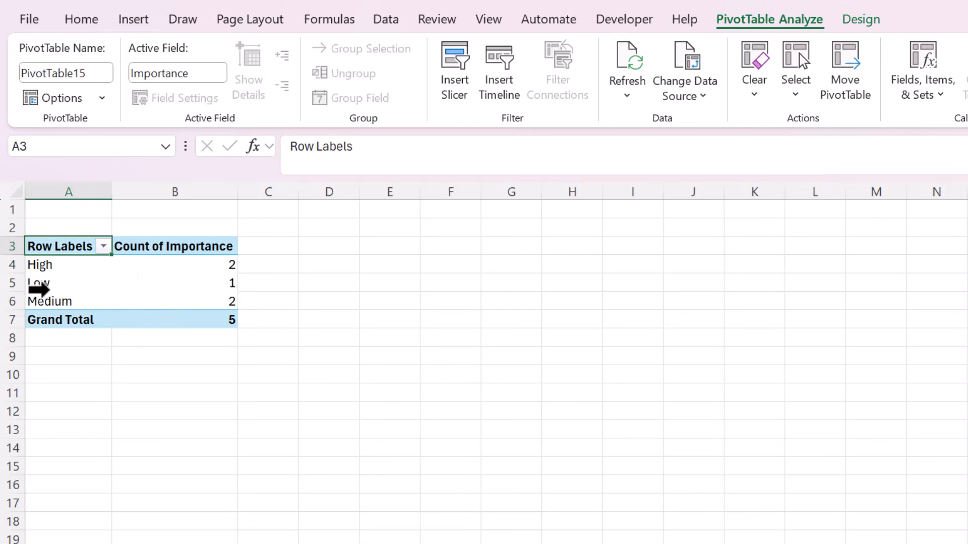
left_click(76, 322)
left_click(97, 358)
left_click(148, 355)
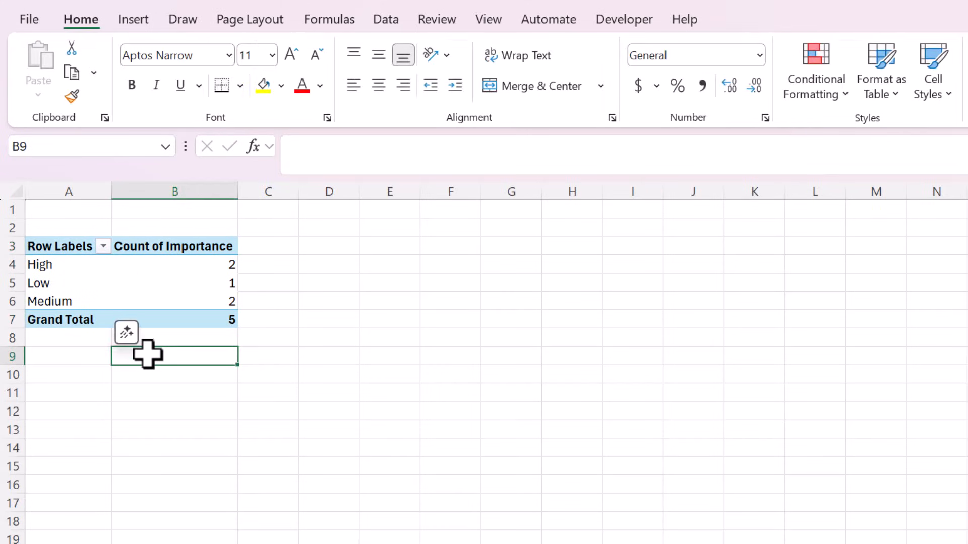
left_click(276, 359)
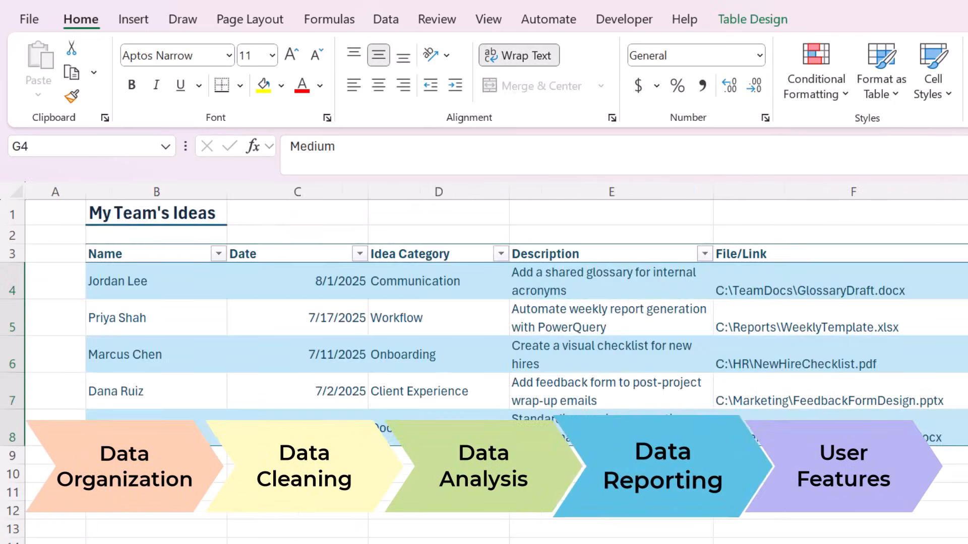
- Insert two blank rows above the header row of the table on the My Team's Ideas sheet
left_click(853, 474)
left_click(464, 527)
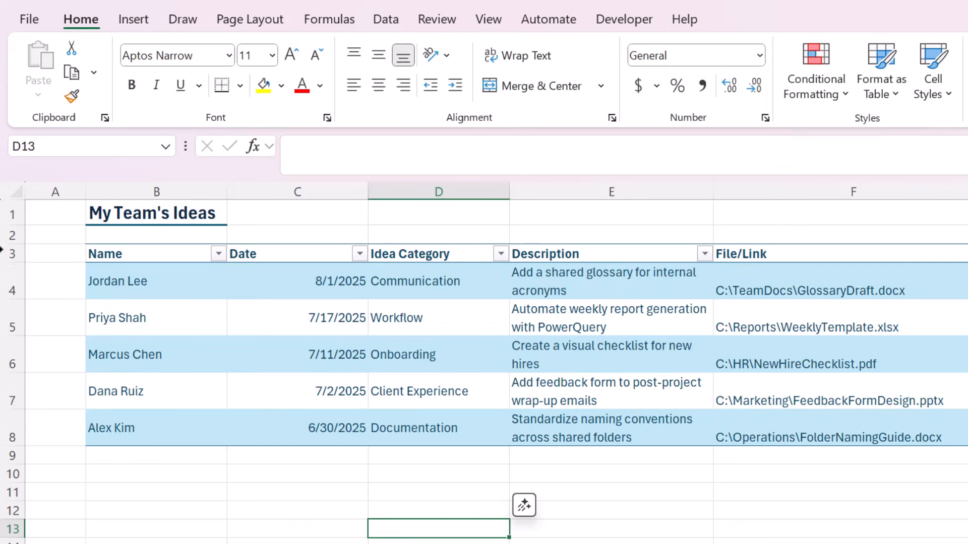
left_click_drag(8, 262, 9, 298)
right_click(59, 274)
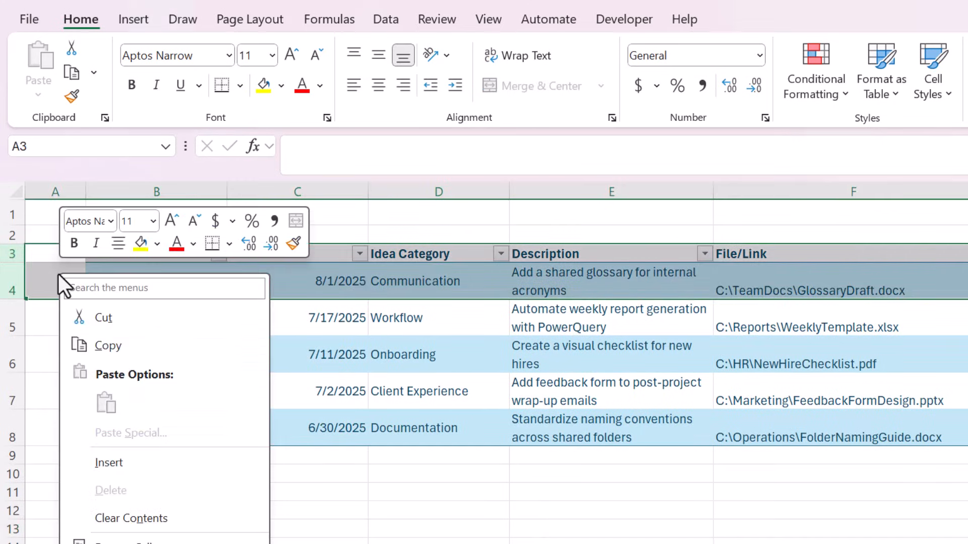
left_click(109, 463)
left_click(343, 504)
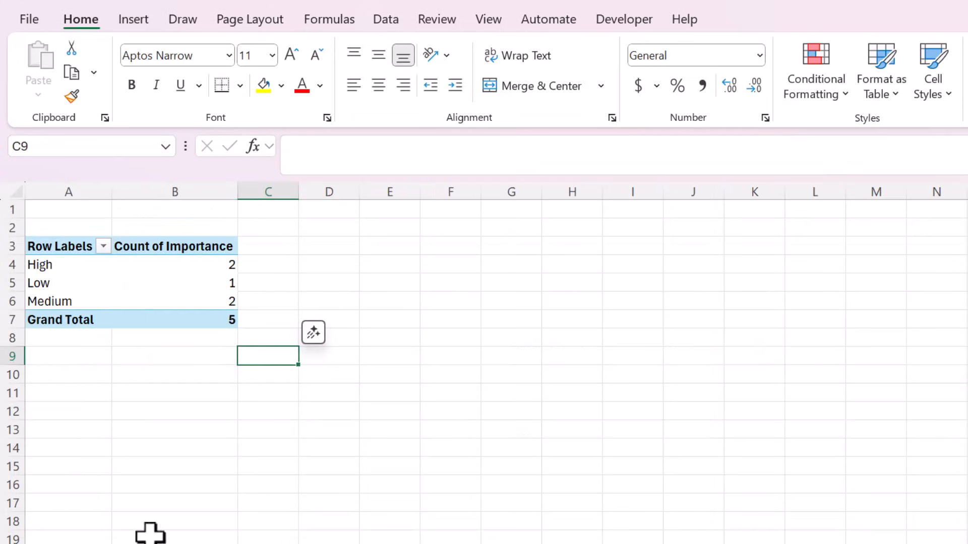
- Insert a Clustered Column PivotChart based on the Count of Importance PivotTable
left_click(130, 298)
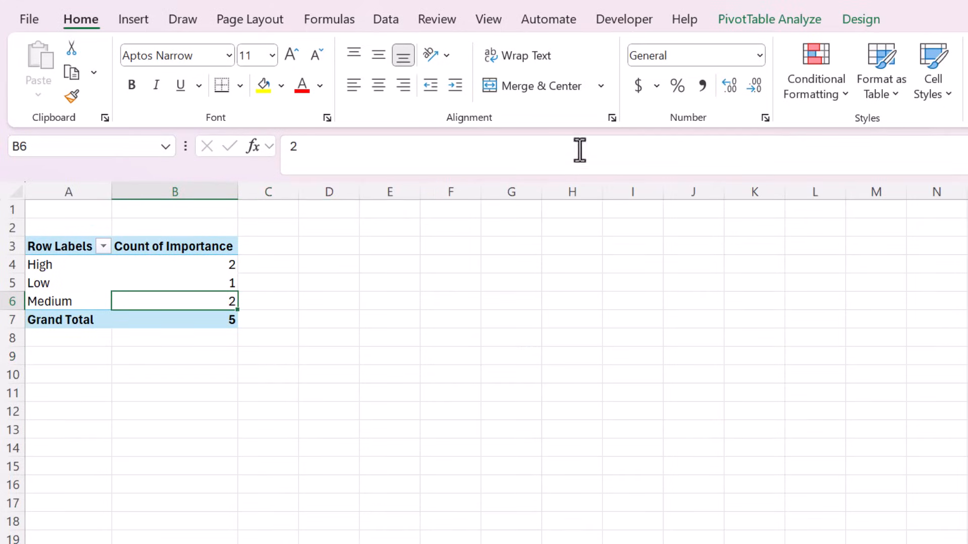
left_click(837, 19)
left_click(781, 20)
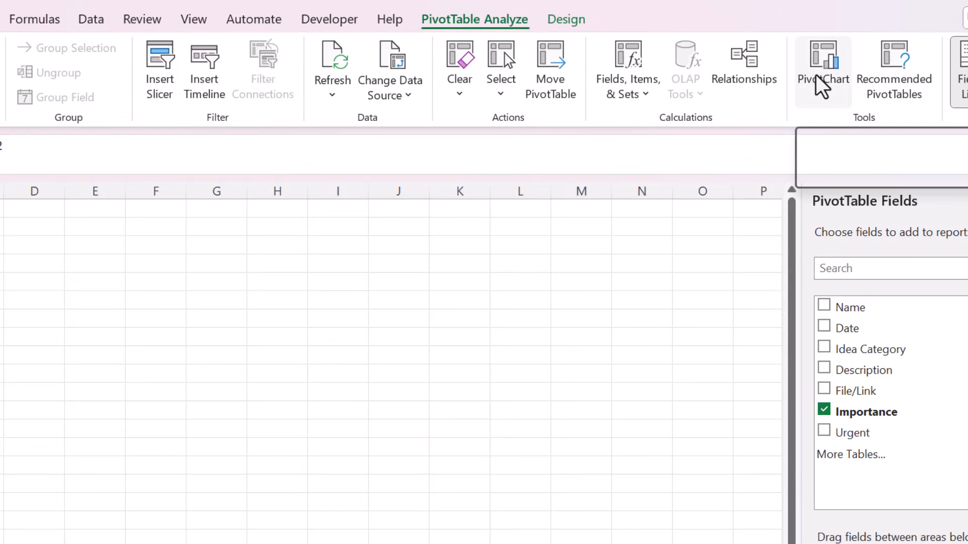
left_click(824, 96)
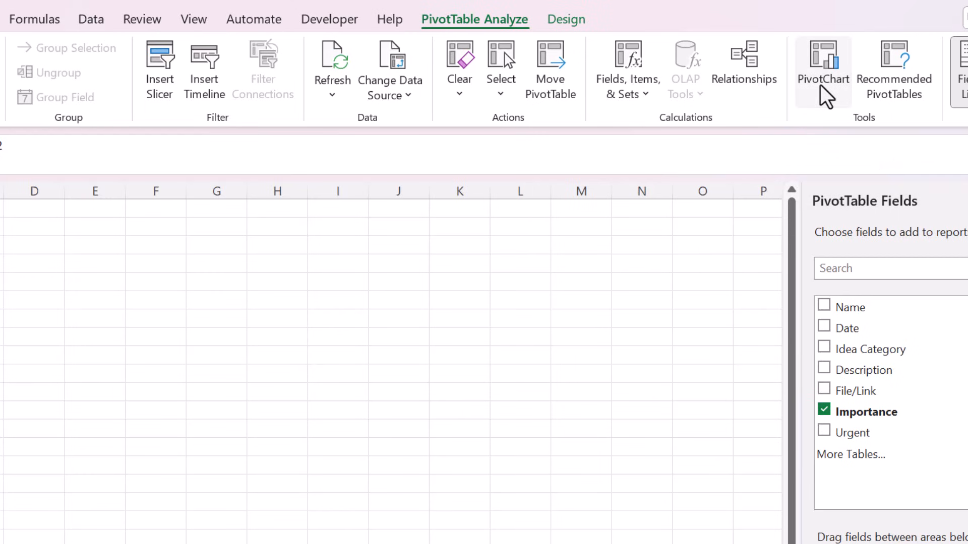
mouse_move(381, 342)
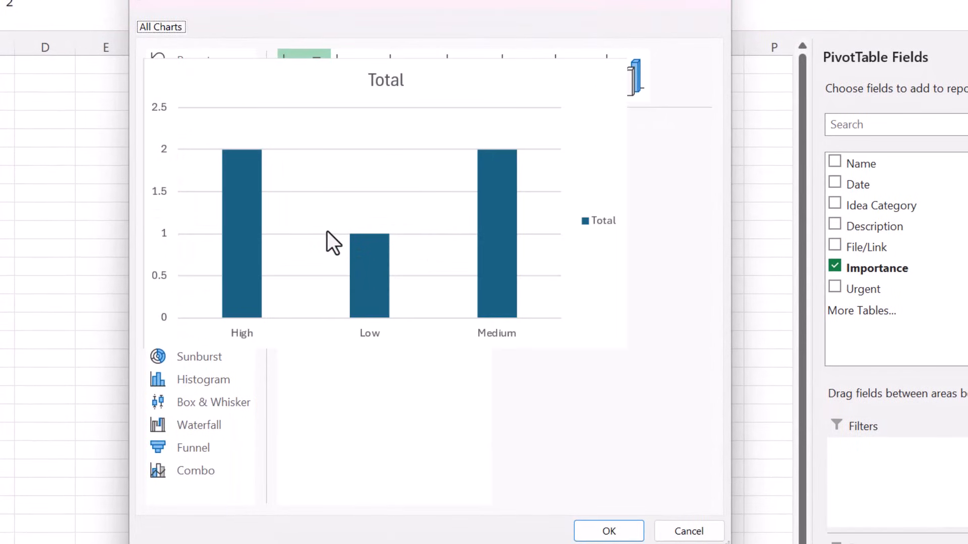
mouse_move(304, 249)
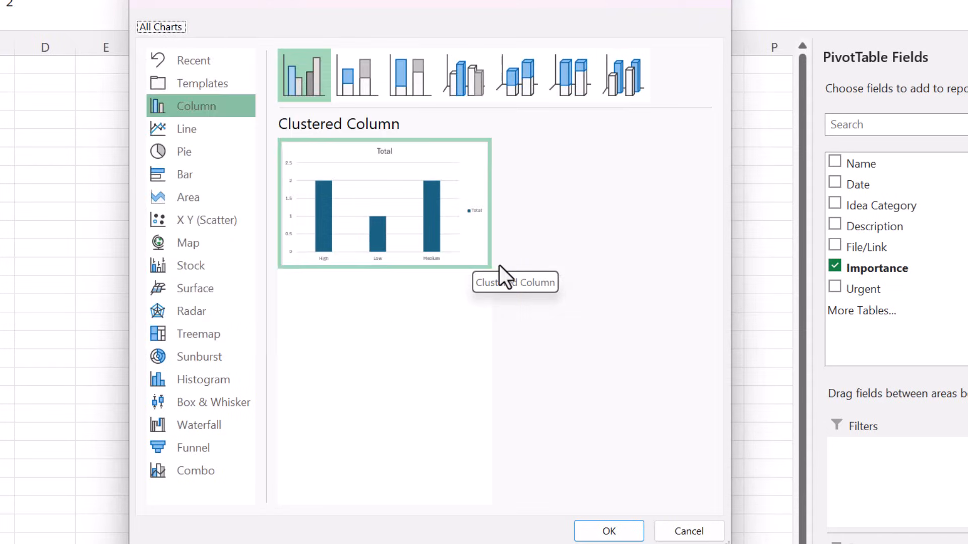
left_click(588, 527)
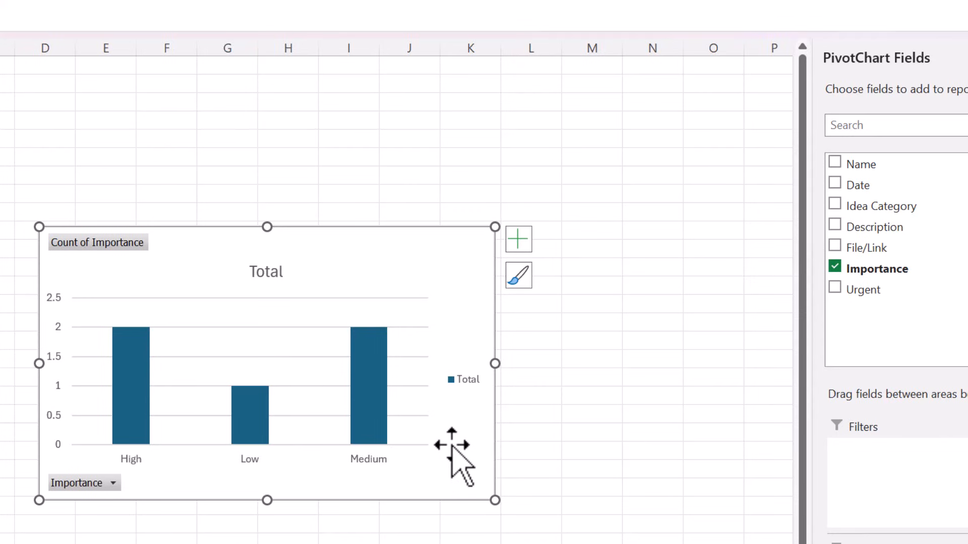
- Paste the Importance PivotChart into the My Team's Ideas sheet at C12, below the table
left_click_drag(461, 479, 460, 384)
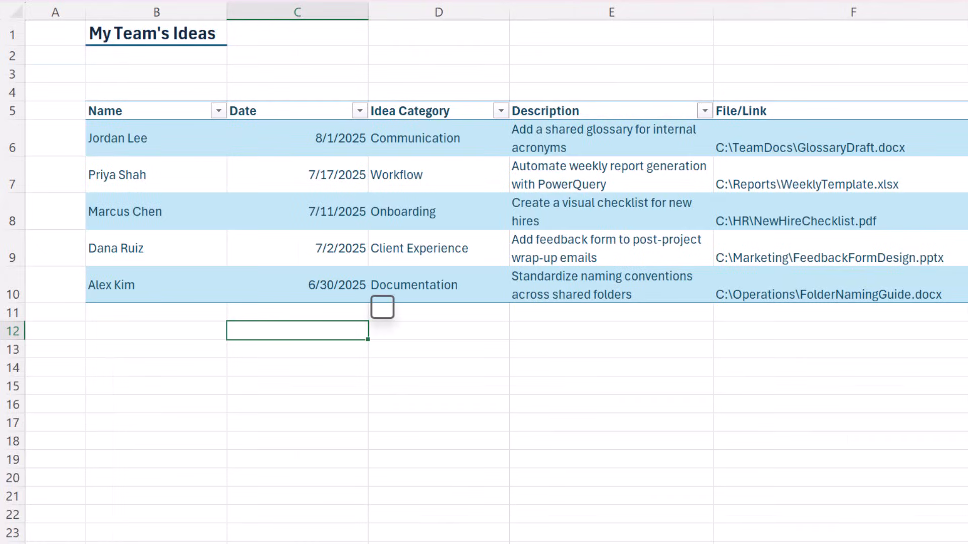
key("ctrl+v")
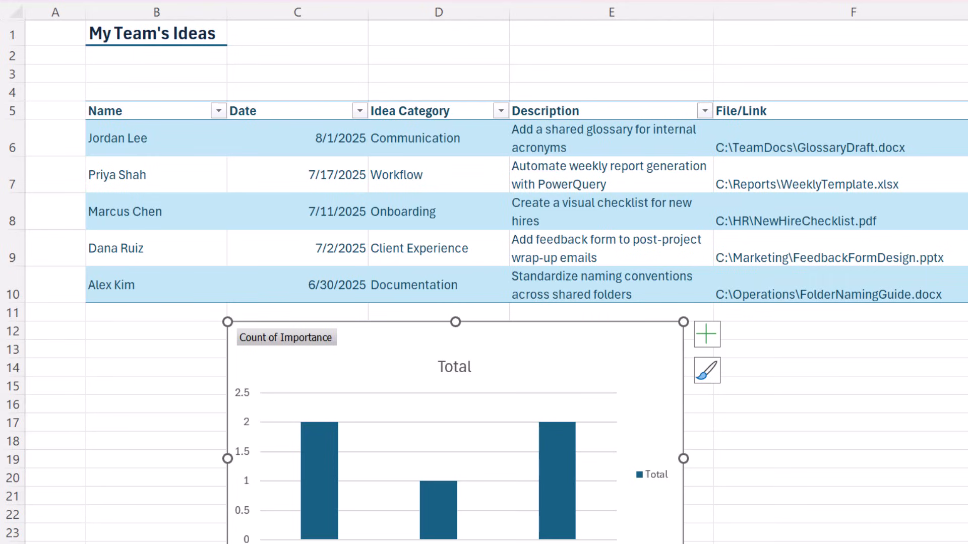
- Shrink the pasted PivotChart and move it up beside the My Team's Ideas title
left_click_drag(683, 542, 490, 483)
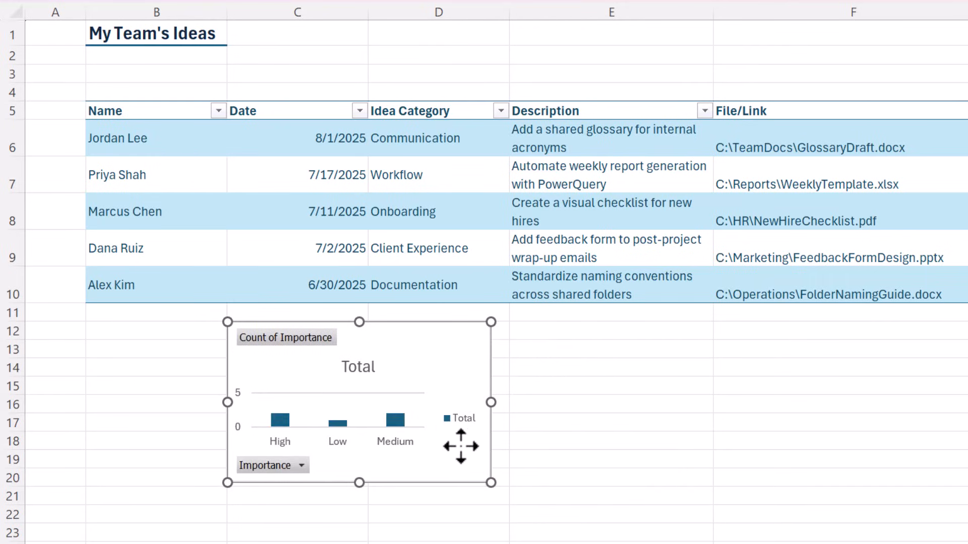
left_click_drag(461, 446, 531, 124)
key("ctrl+z")
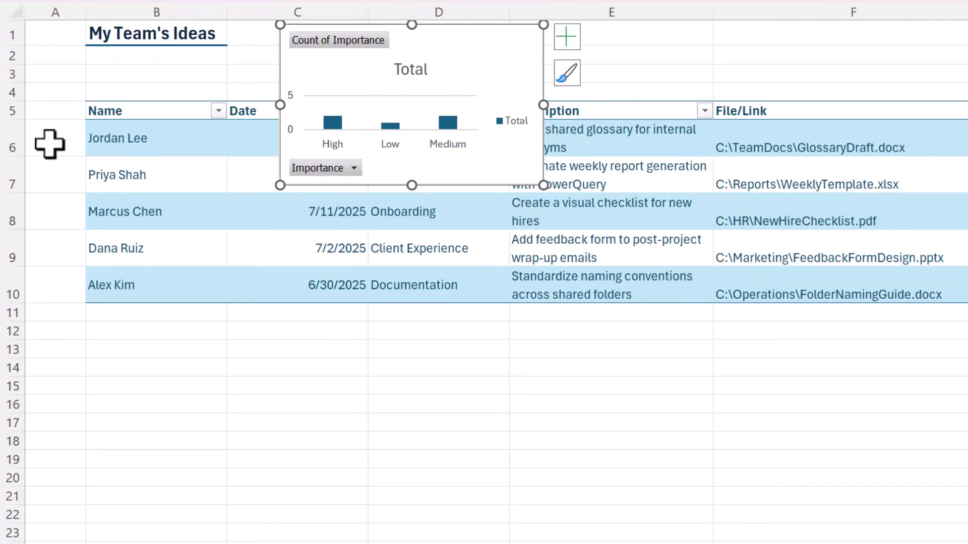
- Insert four more blank rows above the ideas table, starting at row 5, to make room for the chart
left_click_drag(5, 113, 101, 218)
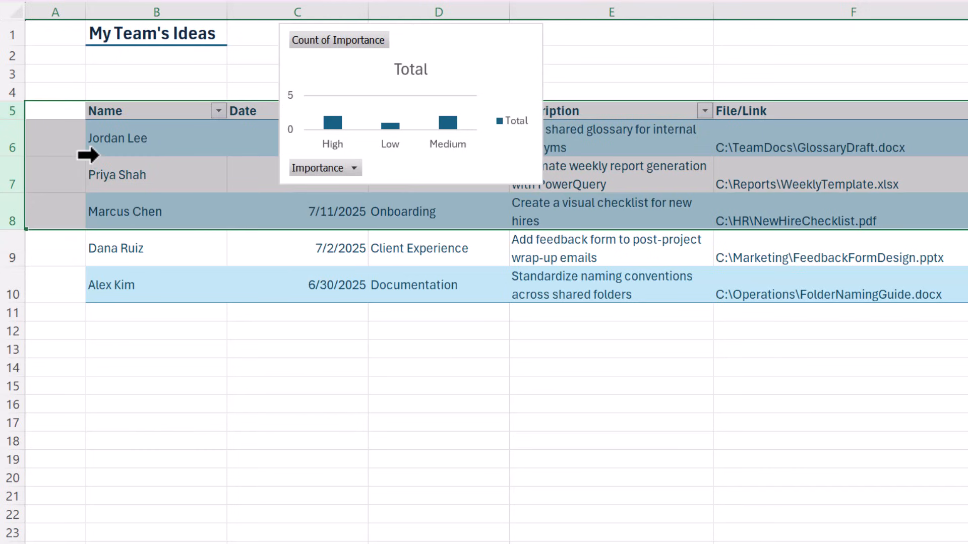
right_click(101, 218)
left_click(170, 344)
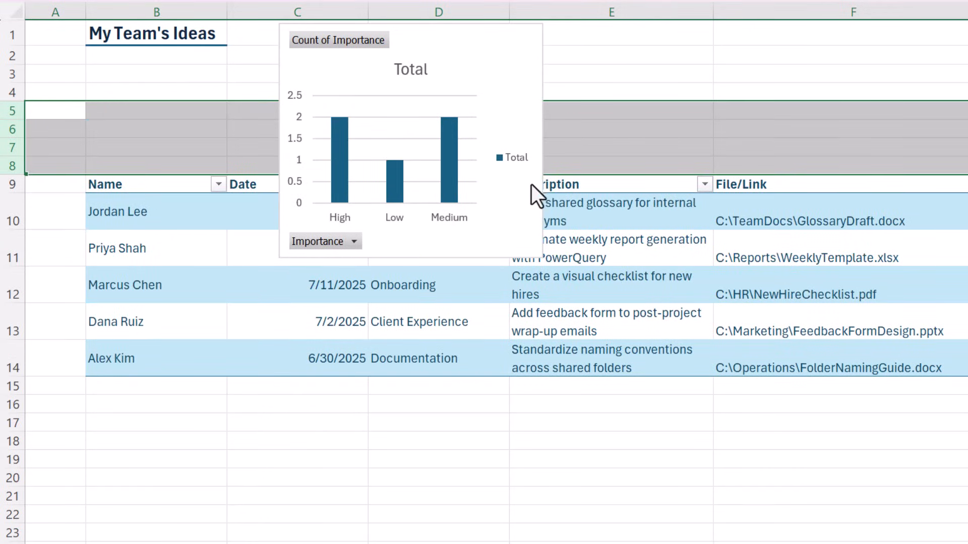
left_click(628, 95)
- Make the PivotChart wider and shorter so it fits above the table header, and turn on its data labels
left_click(518, 242)
left_click_drag(540, 256, 587, 160)
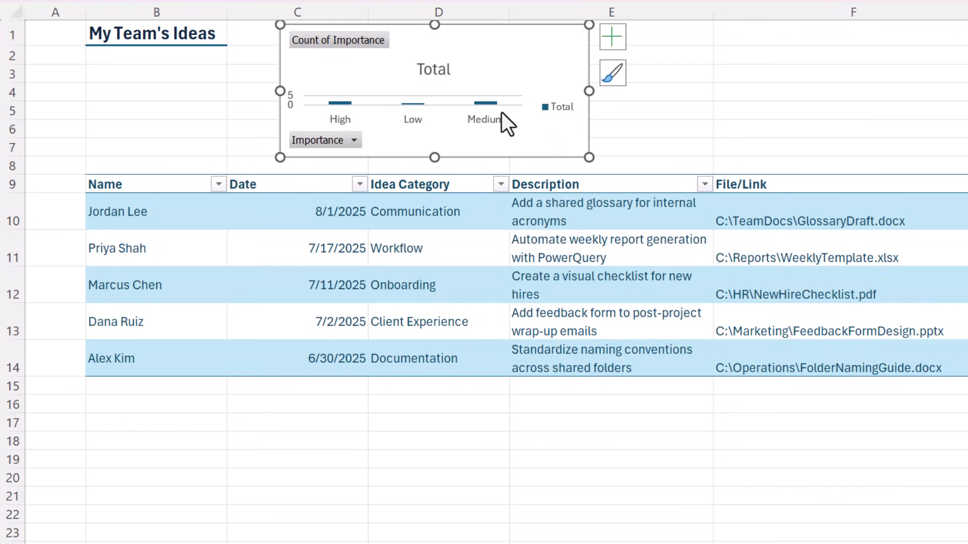
left_click(612, 37)
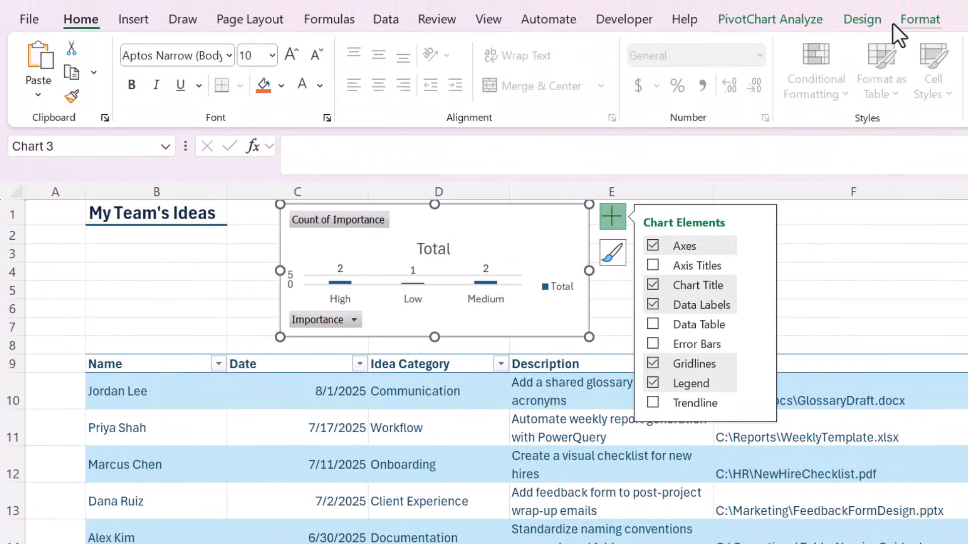
- Apply a quick layout to the PivotChart that drops the title and gridlines, keeps data labels and puts the legend underneath
left_click(902, 23)
left_click(853, 22)
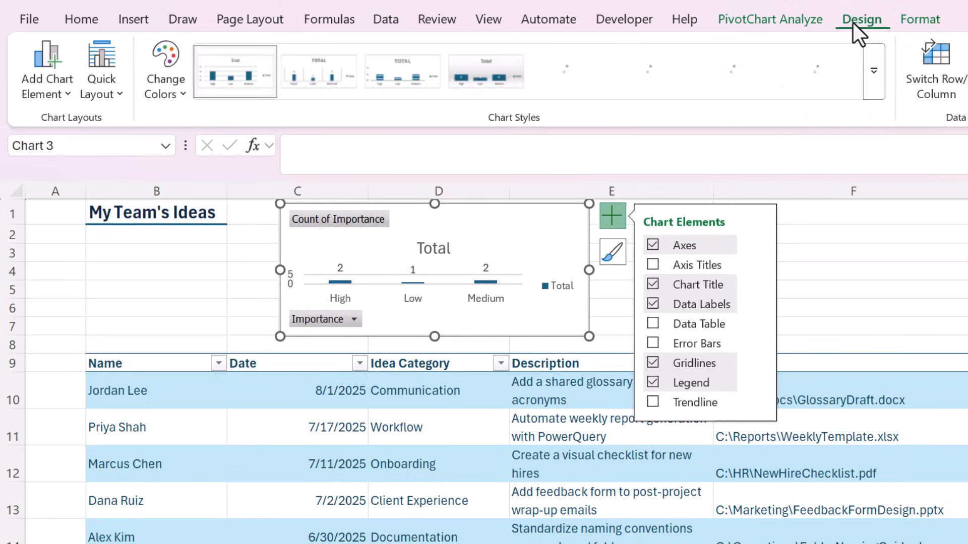
left_click(99, 96)
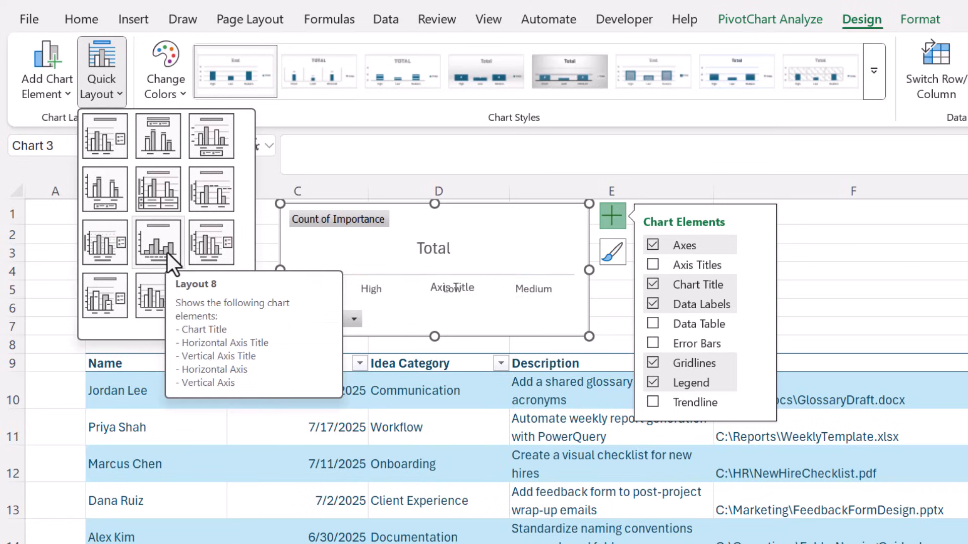
left_click(102, 189)
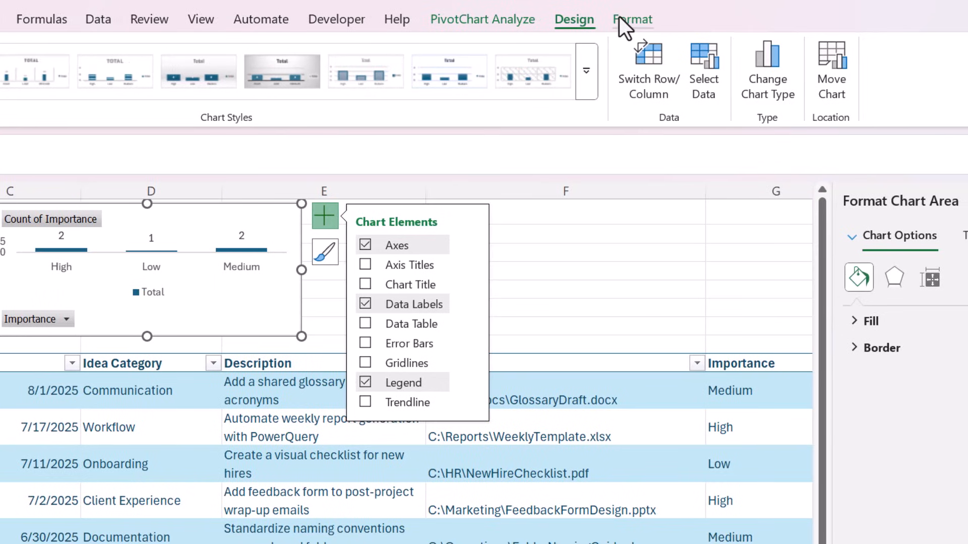
- Hide all field buttons on the PivotChart and deselect the chart
left_click(639, 25)
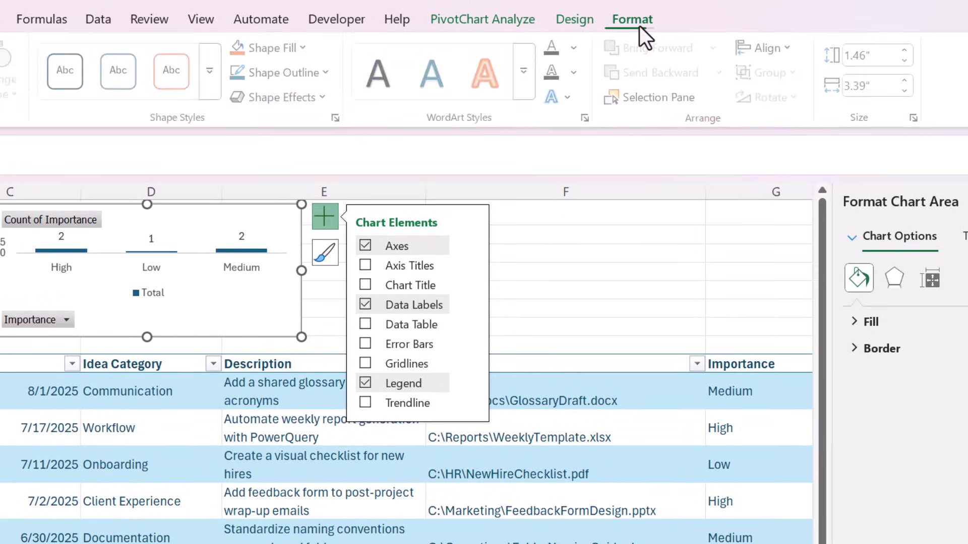
left_click(510, 21)
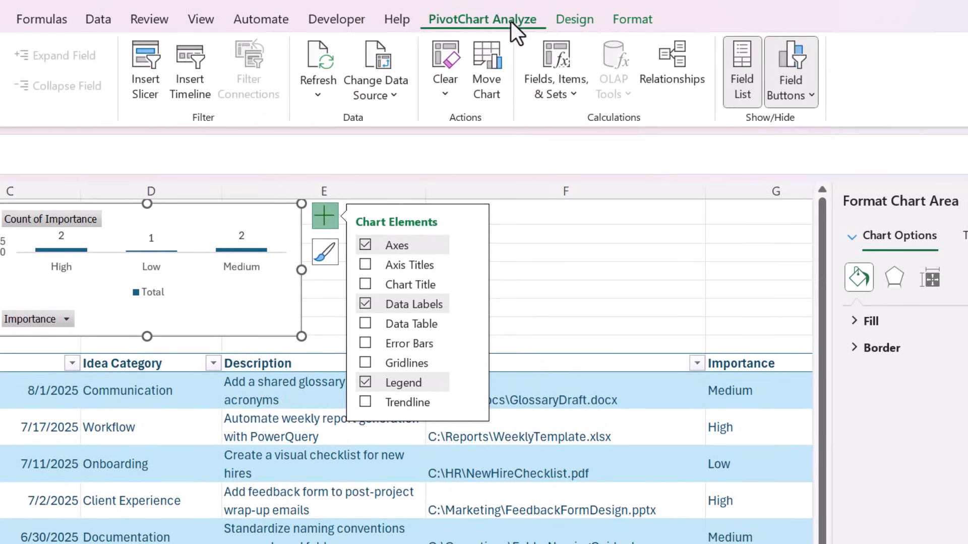
left_click(788, 63)
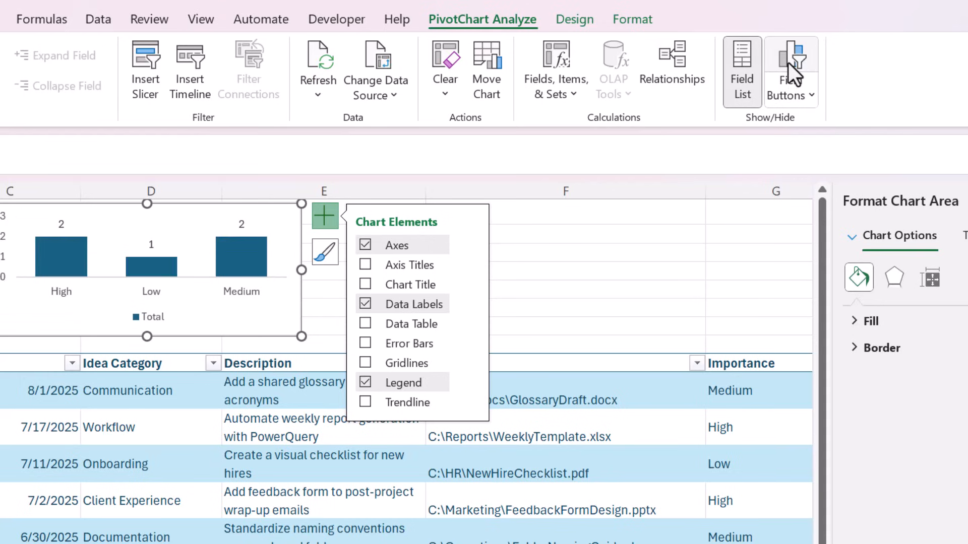
left_click(603, 253)
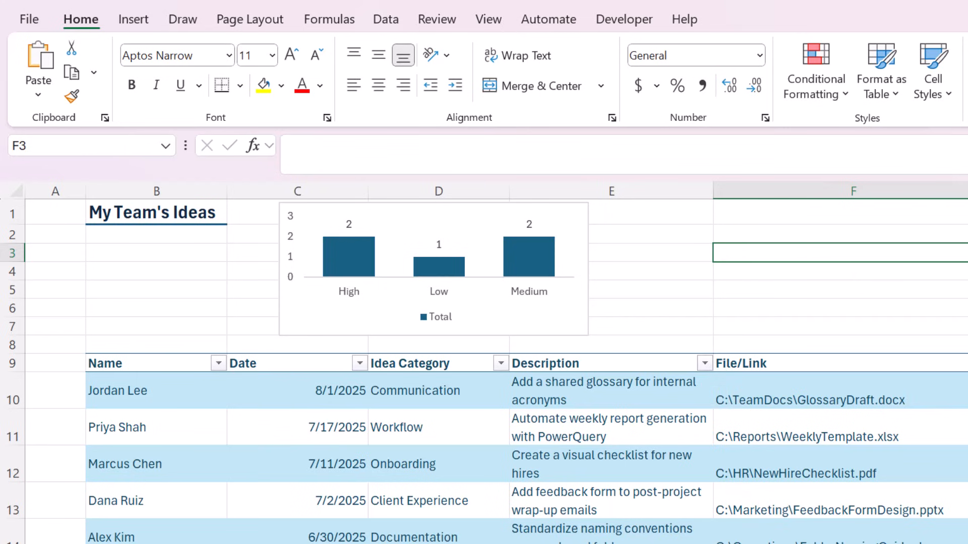
left_click(671, 543)
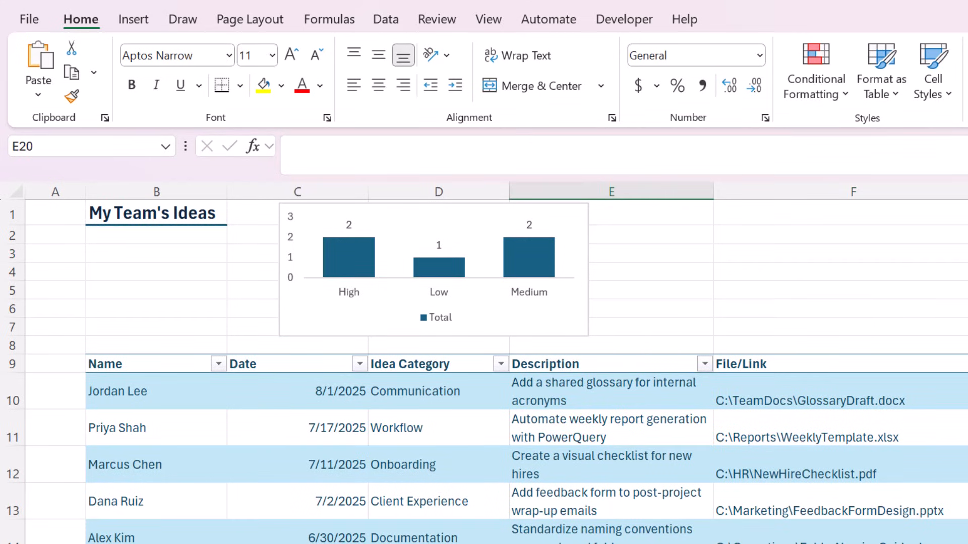
key("Left")
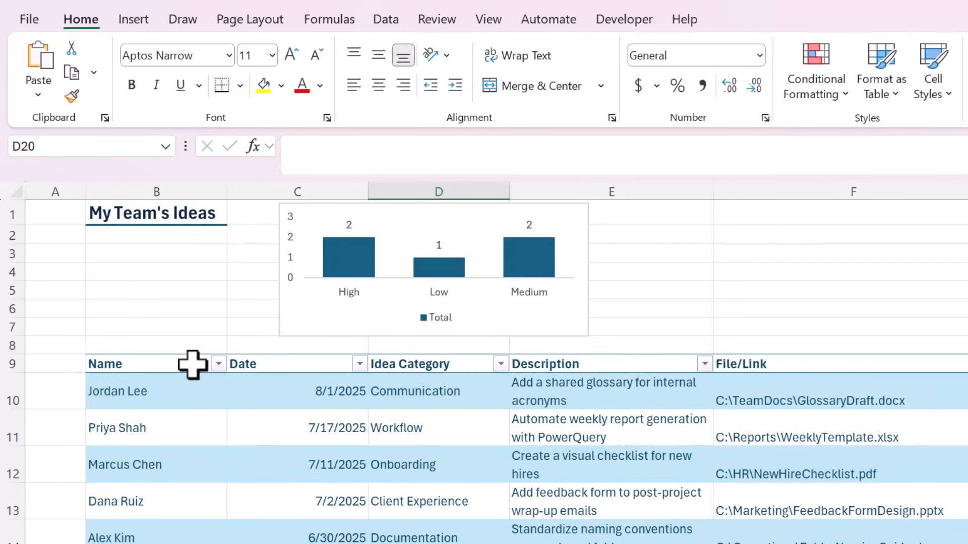
- Copy the ideas table's header row, paste it transposed at B4 of the blank sheet, and widen column B to fit the labels
left_click_drag(193, 364, 967, 364)
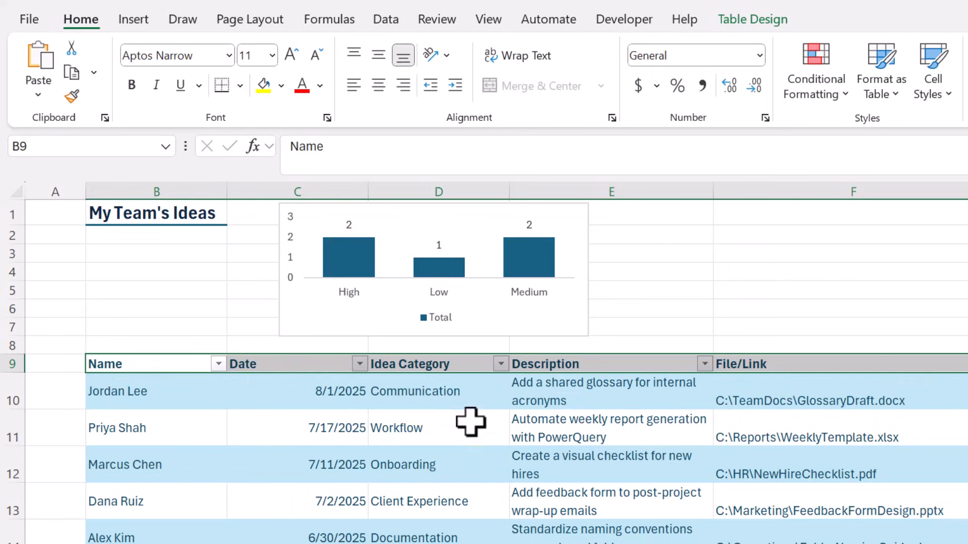
left_click(190, 388)
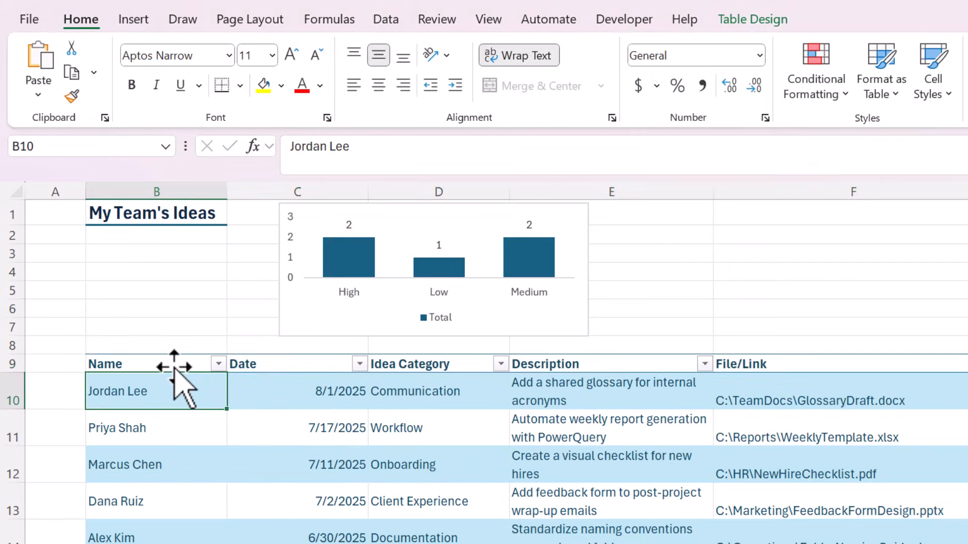
left_click_drag(174, 367, 966, 364)
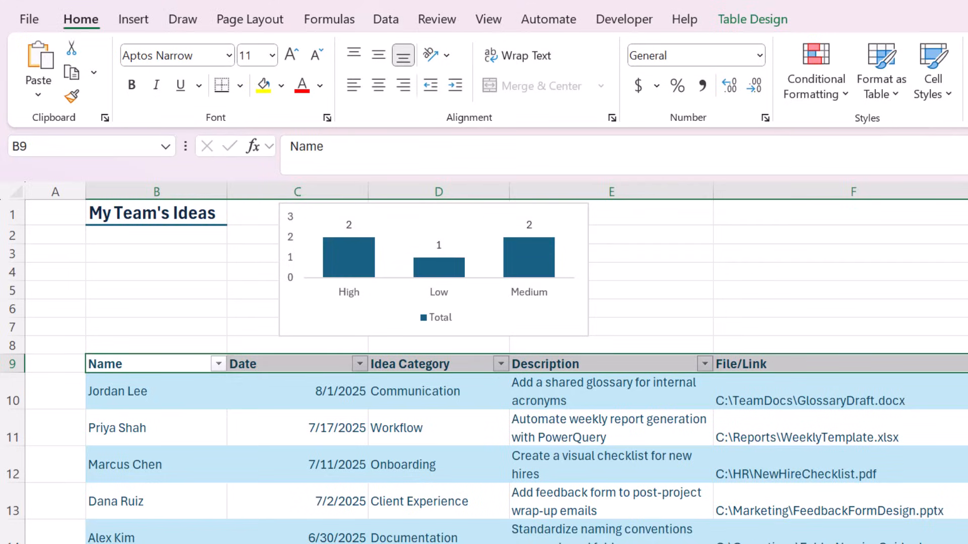
key("ctrl+c")
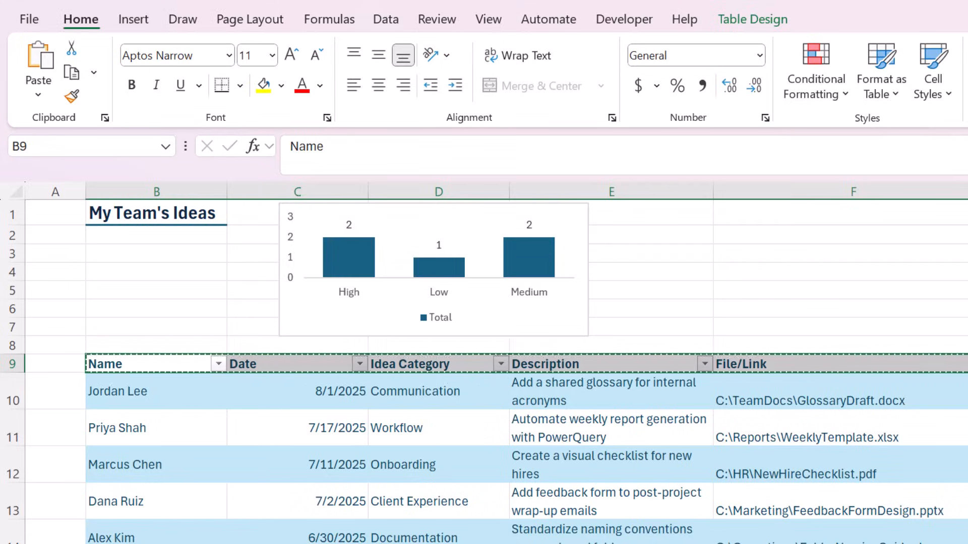
left_click(174, 543)
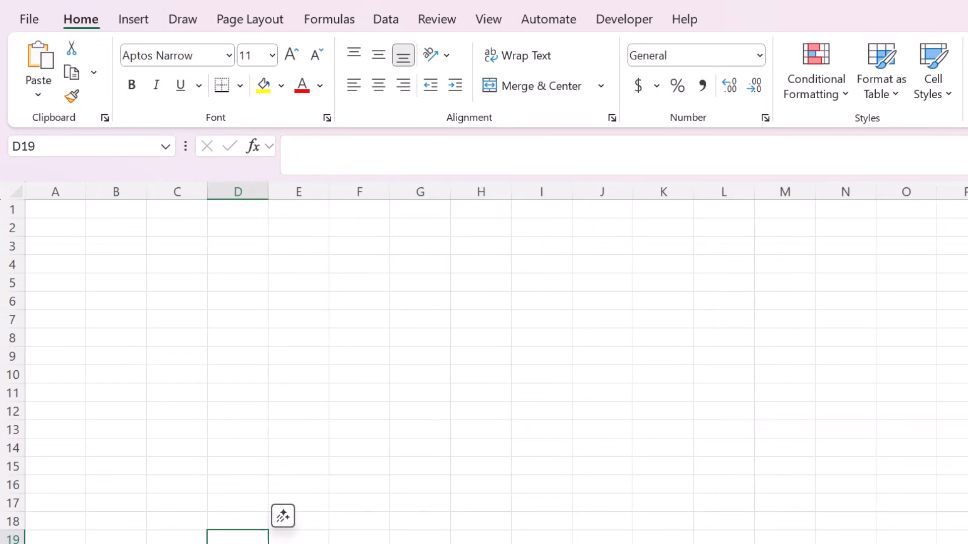
right_click(139, 268)
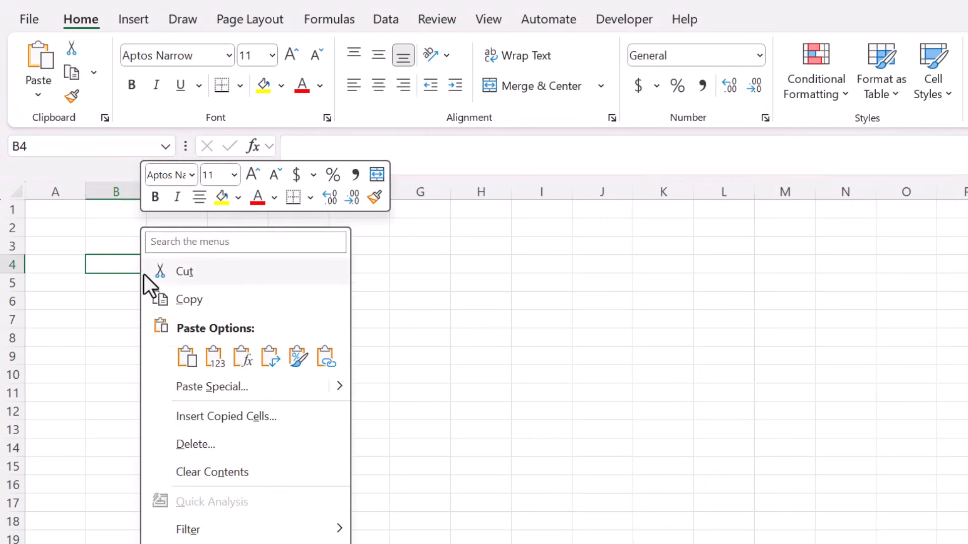
left_click(265, 356)
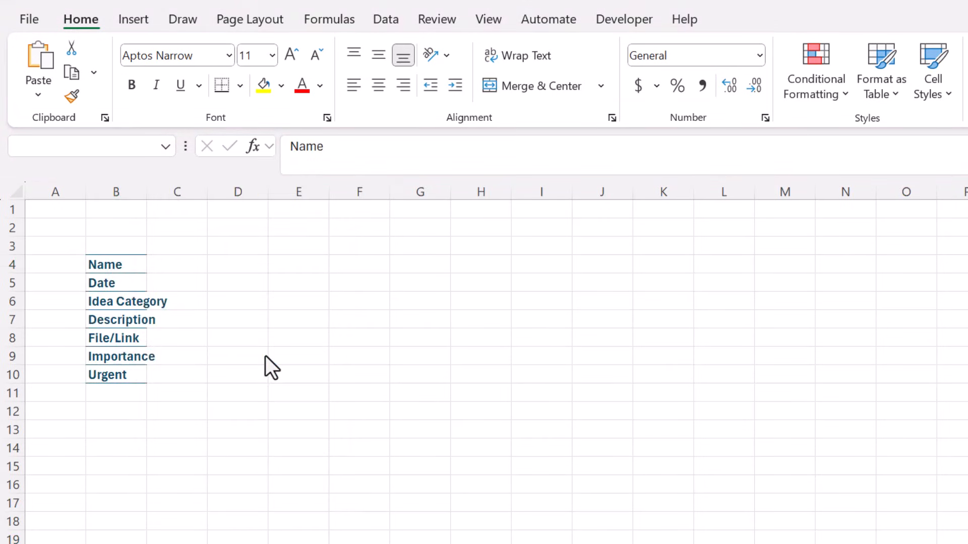
left_click(108, 434)
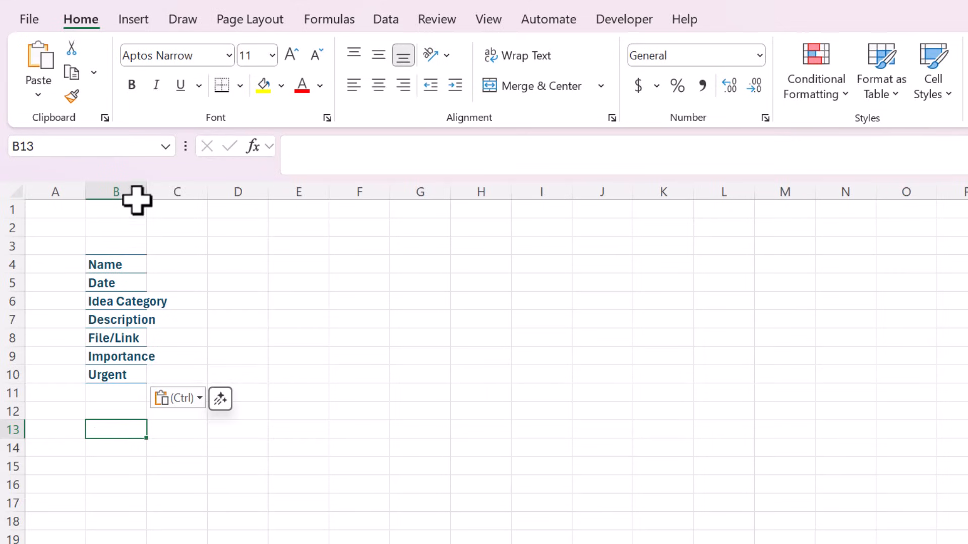
left_click_drag(146, 192, 206, 192)
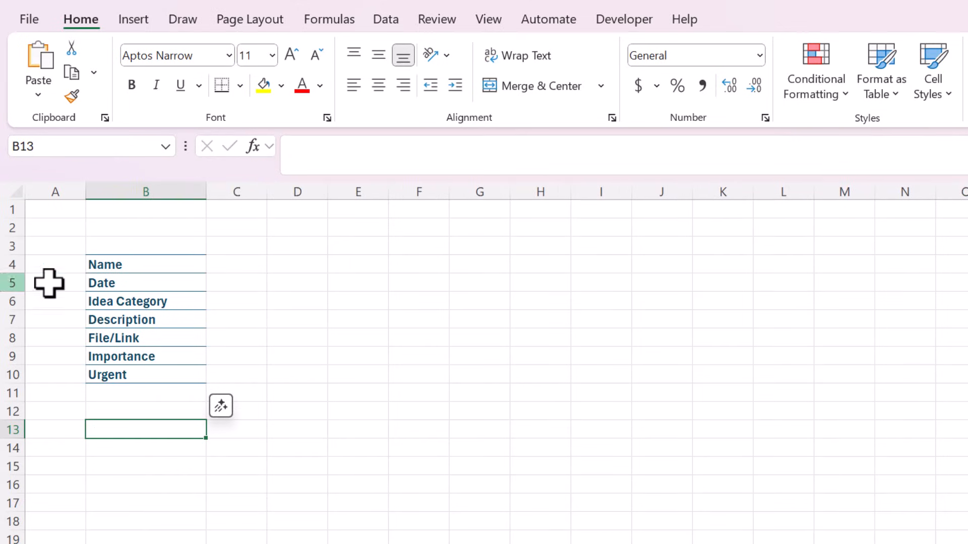
- Insert one blank row above each of the Date, Idea Category and Description labels
left_click_drag(130, 285, 128, 356)
left_click(126, 283)
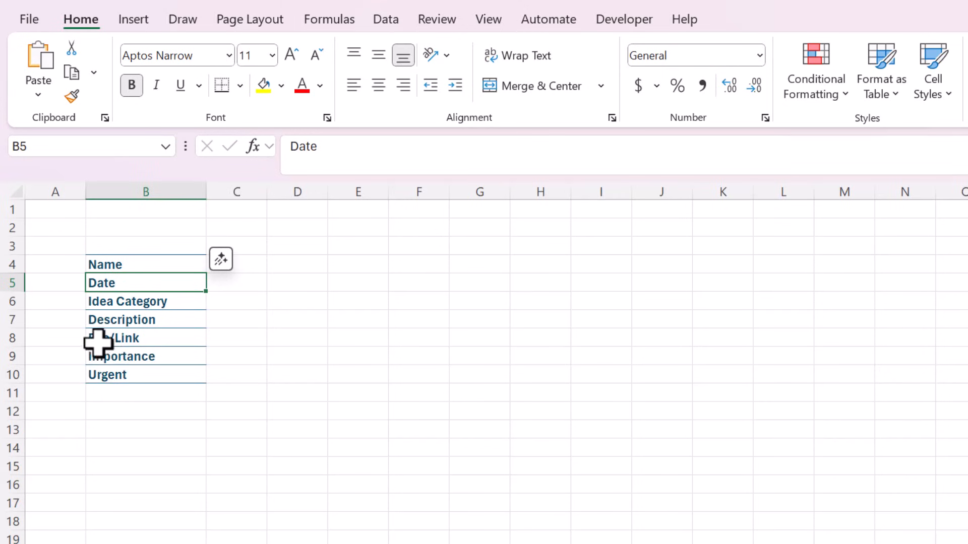
right_click(17, 282)
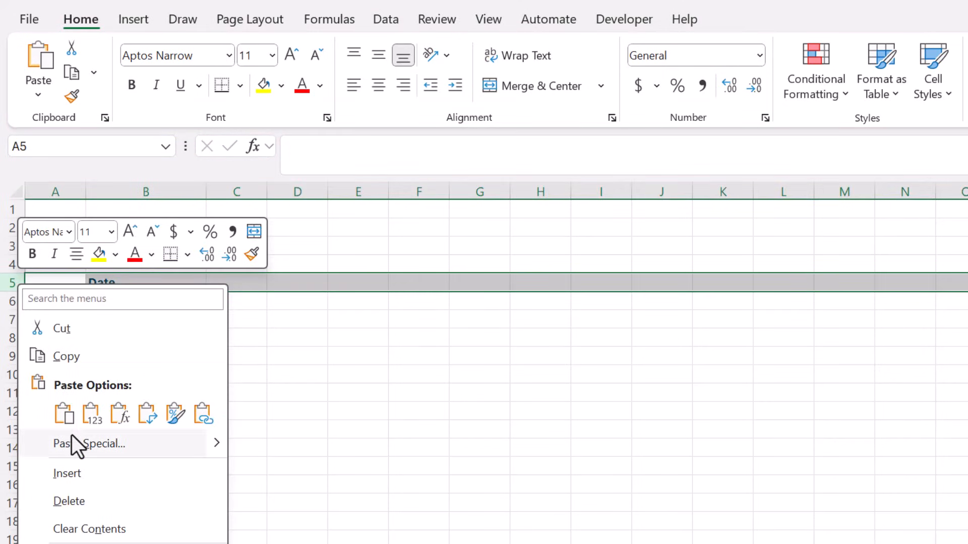
left_click(69, 474)
right_click(11, 320)
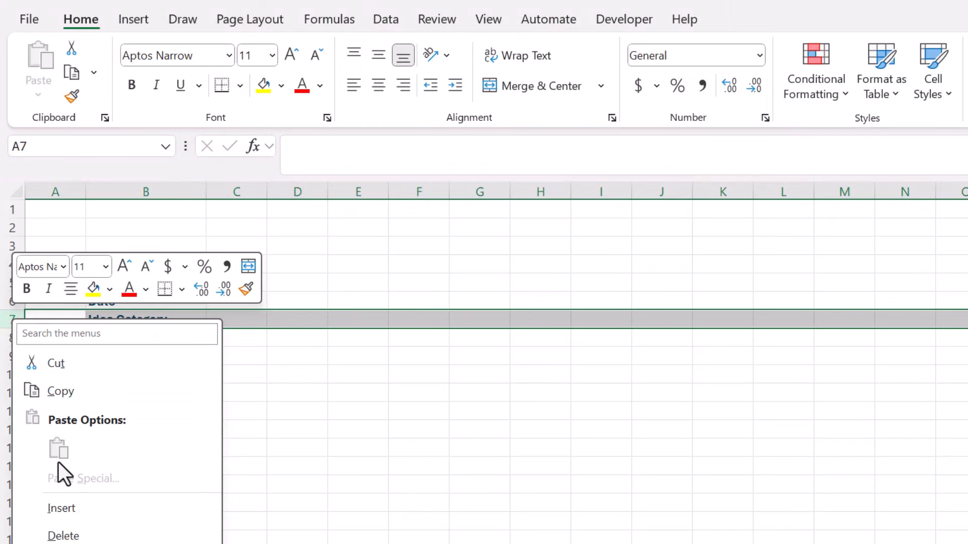
left_click(65, 504)
left_click(11, 338)
right_click(9, 347)
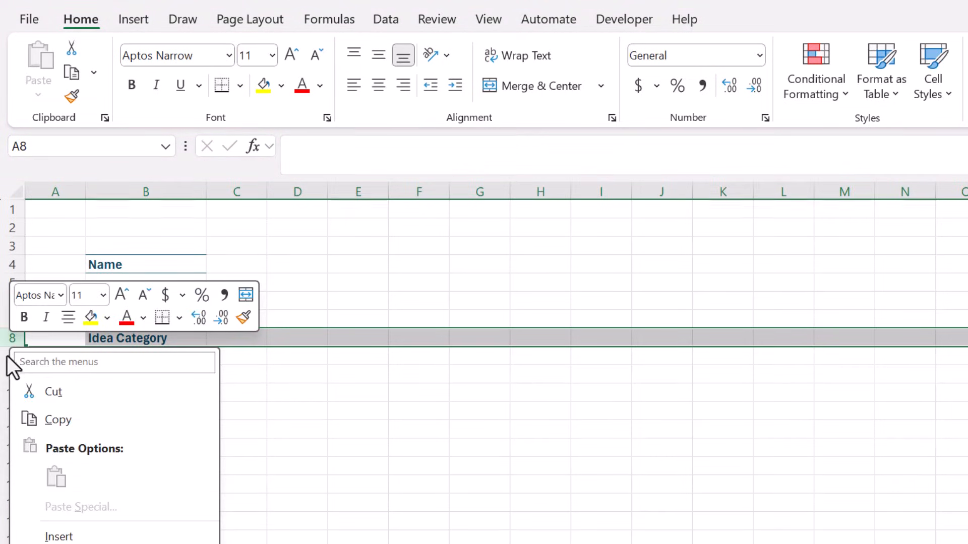
left_click(7, 356)
left_click(7, 356)
right_click(7, 356)
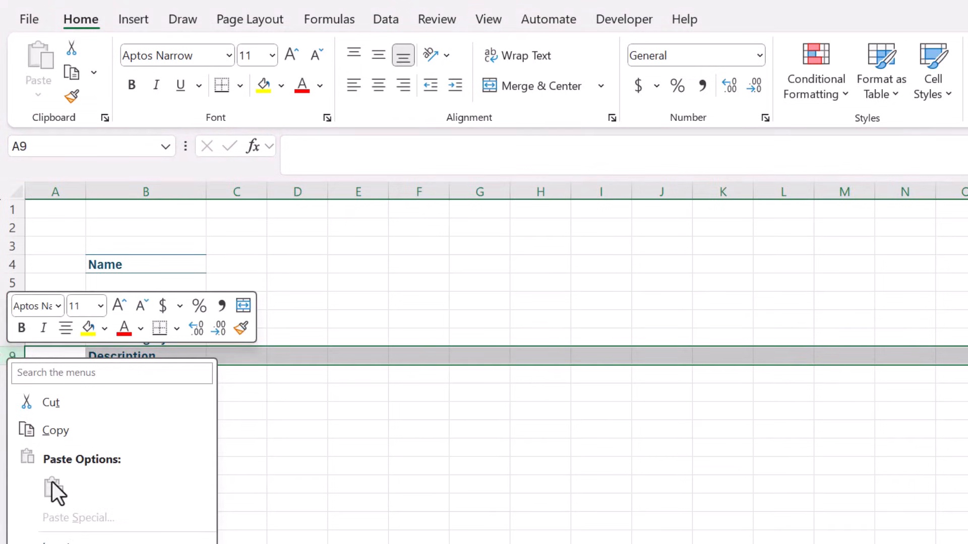
left_click(57, 541)
- Insert one blank row above each of the File/Link, Importance and Urgent labels
right_click(10, 392)
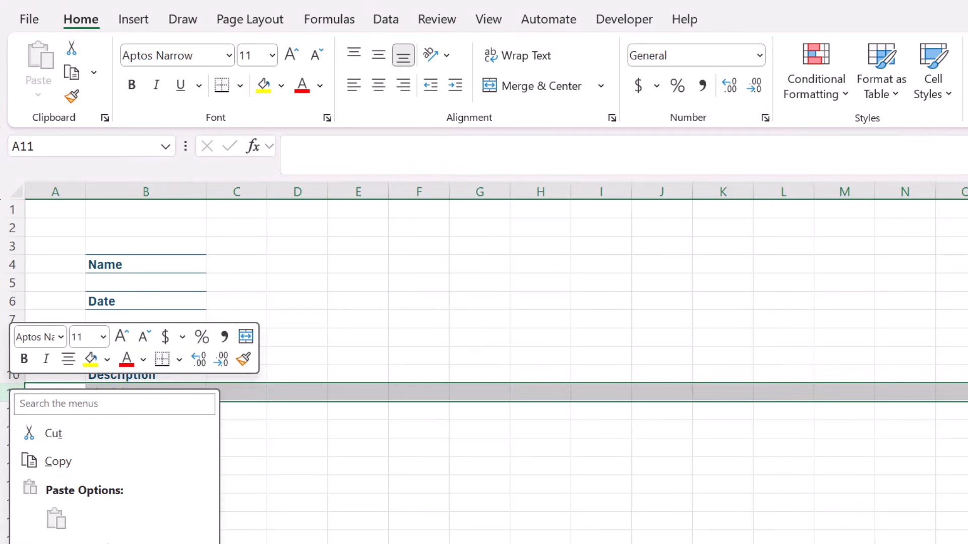
left_click(57, 543)
left_click(9, 431)
right_click(10, 433)
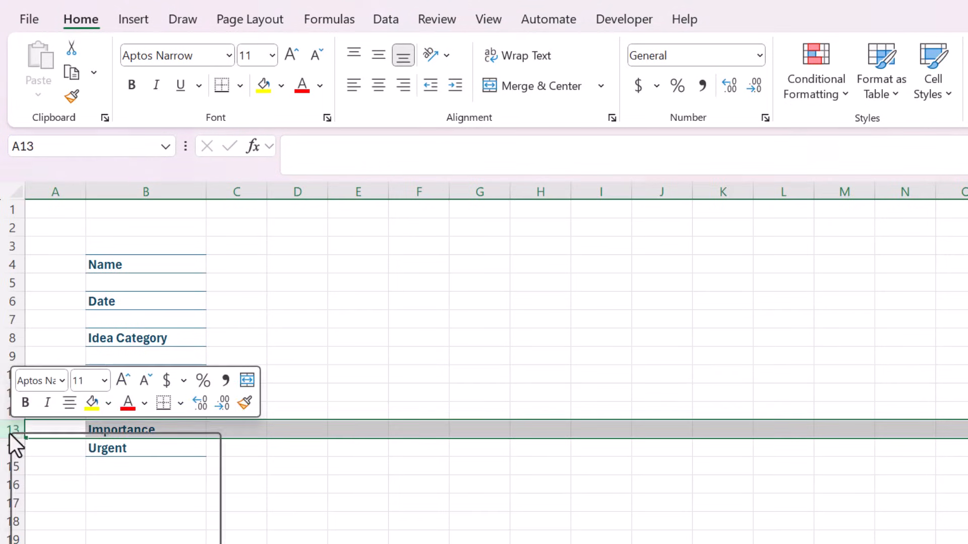
left_click(56, 543)
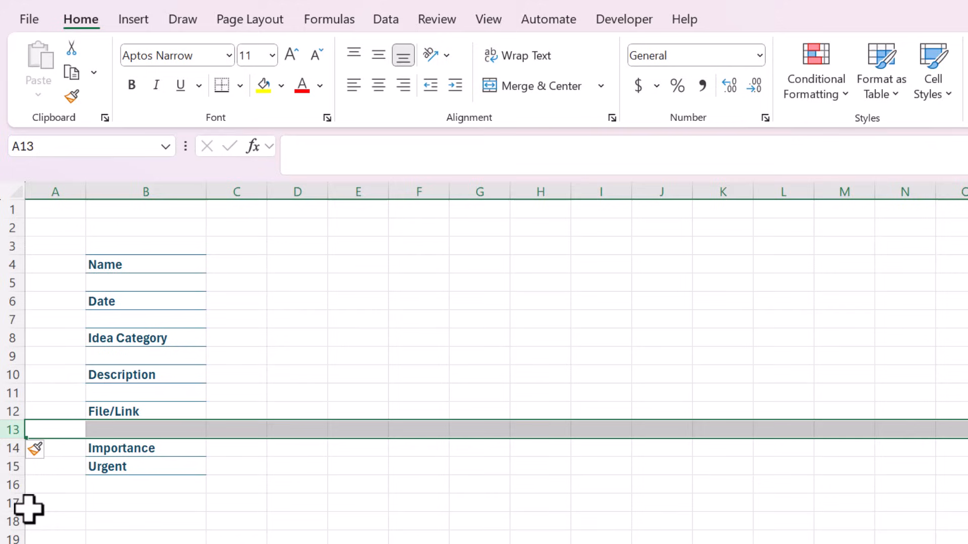
right_click(4, 453)
left_click(3, 464)
left_click(3, 467)
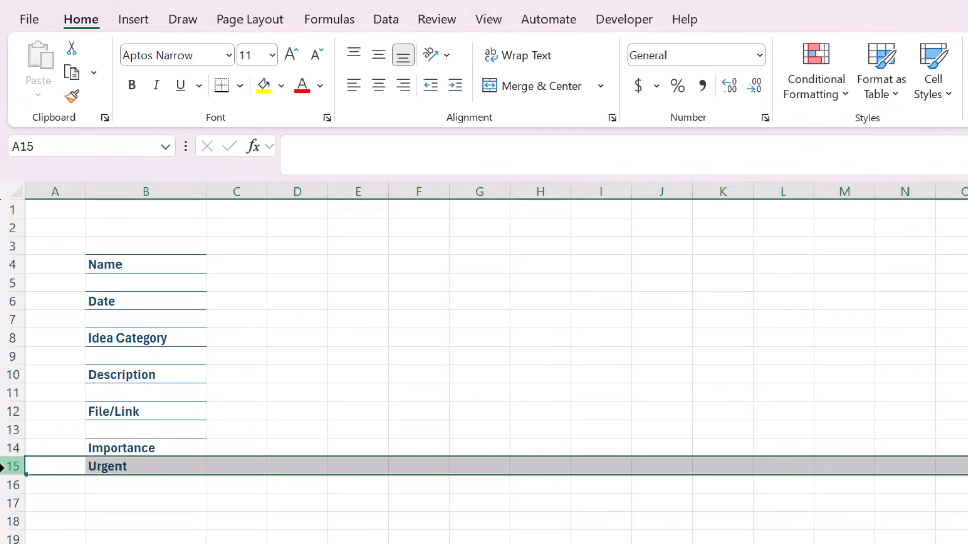
right_click(3, 466)
left_click(60, 255)
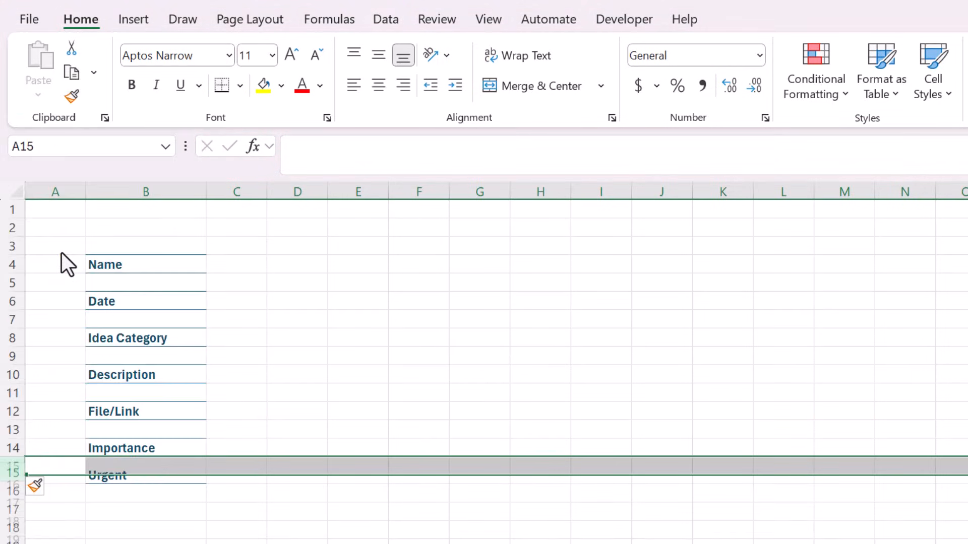
left_click(335, 334)
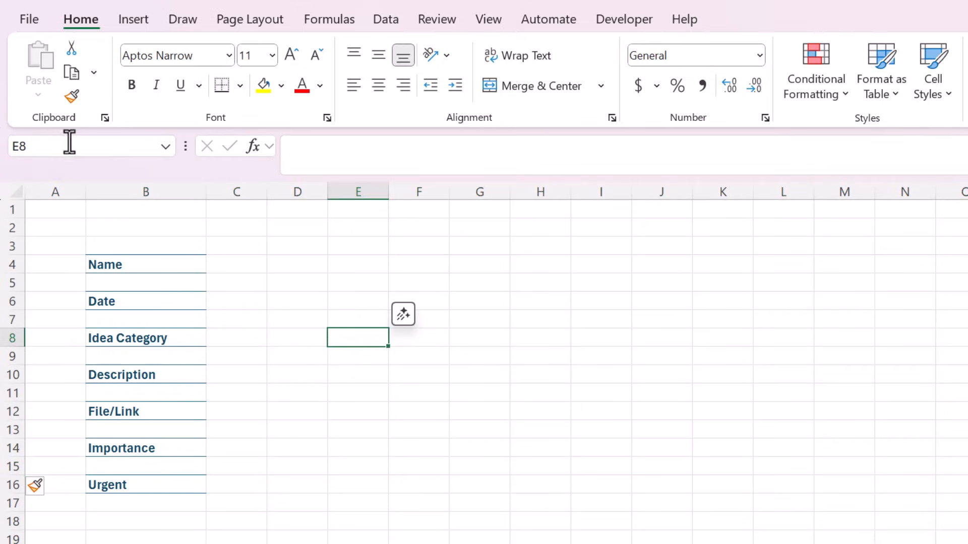
- Widen column C to about four times its width for the entry cells, and narrow column B to just fit the labels
left_click(234, 265)
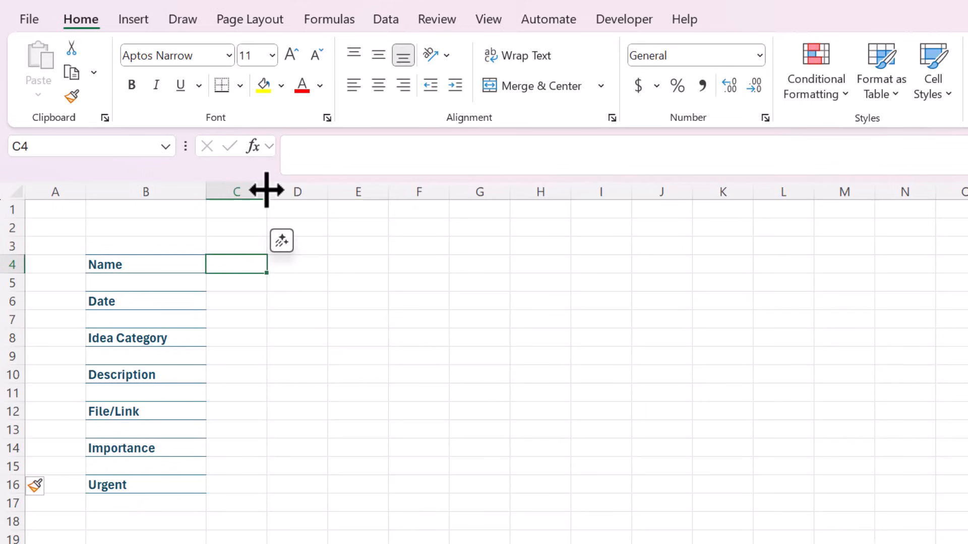
left_click_drag(266, 190, 469, 199)
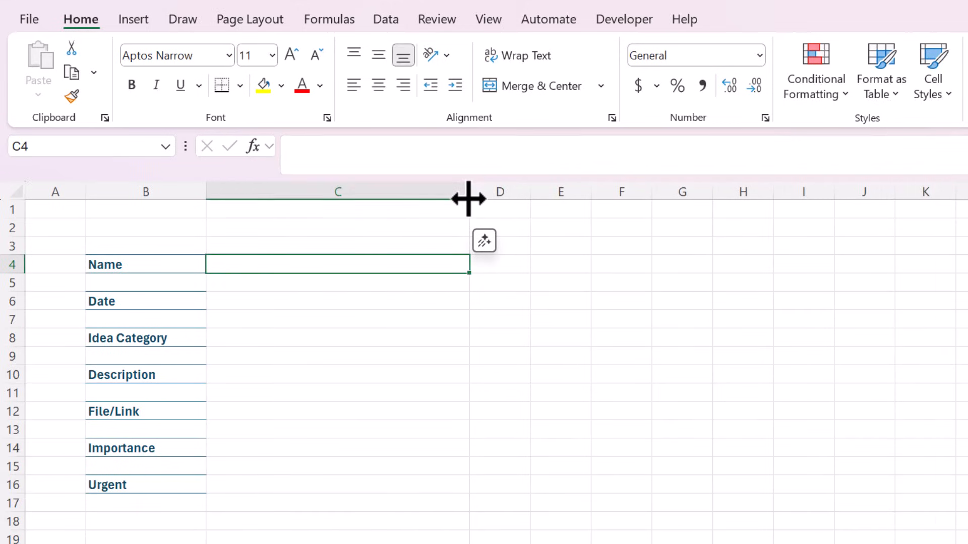
left_click_drag(213, 199, 179, 196)
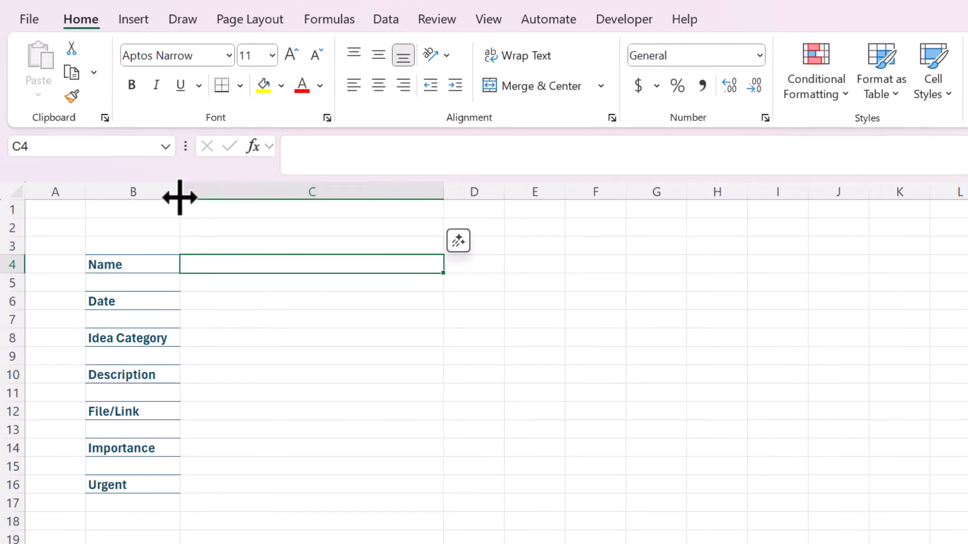
- Fill the Name entry cell C4 light gray and copy it to the Date and Idea Category entry cells, C6 and C8
left_click(281, 86)
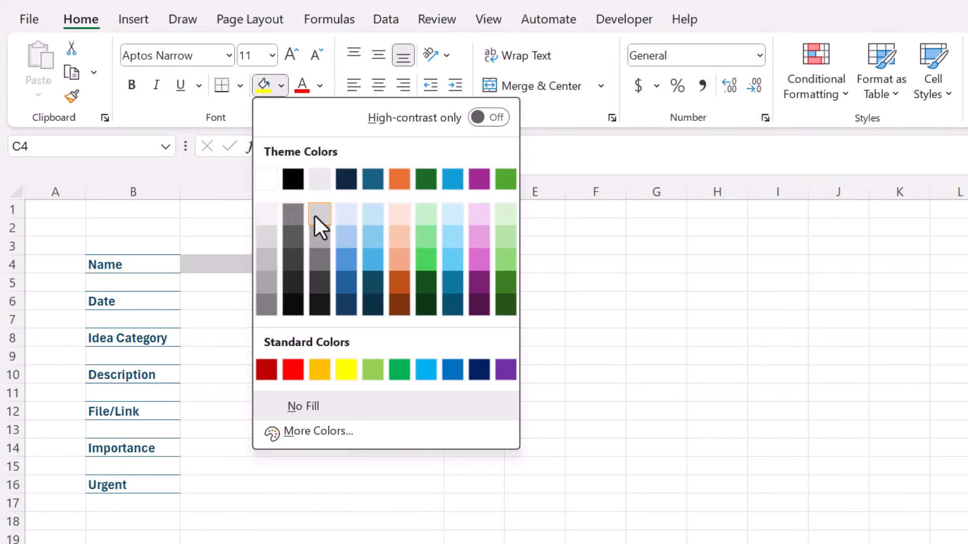
left_click(260, 243)
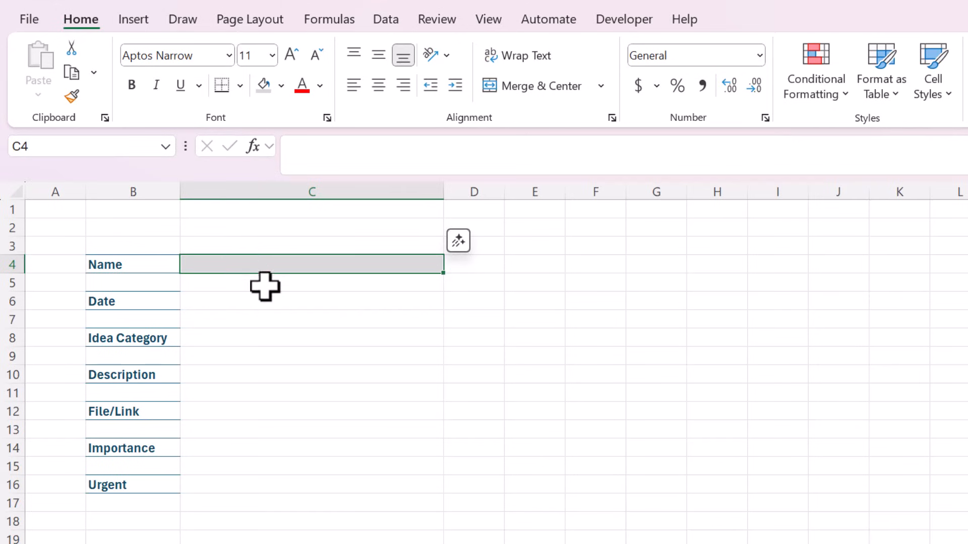
key("ctrl+c")
left_click(219, 302)
key("ctrl+v")
left_click(210, 337)
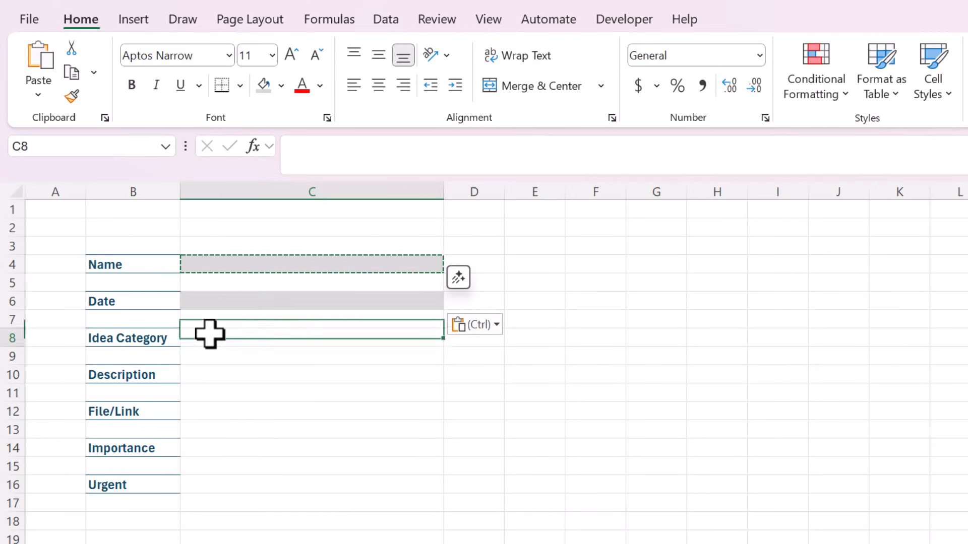
key("ctrl+v")
- Paste the same gray entry cell beside Description, File/Link, Importance and Urgent, in C10, C12, C14 and C16
left_click(202, 371)
key("ctrl+v")
left_click(203, 412)
key("ctrl+v")
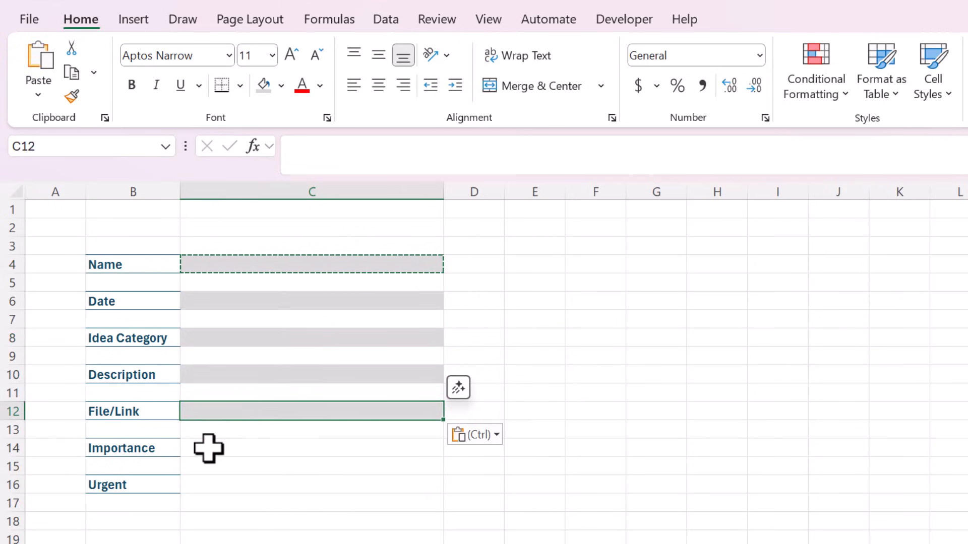
left_click(207, 447)
key("ctrl+v")
left_click(216, 486)
key("ctrl+v")
- Insert a blank column before the labels, then narrow columns B and E equally to about 70% of their width as side margins
key("alt+p")
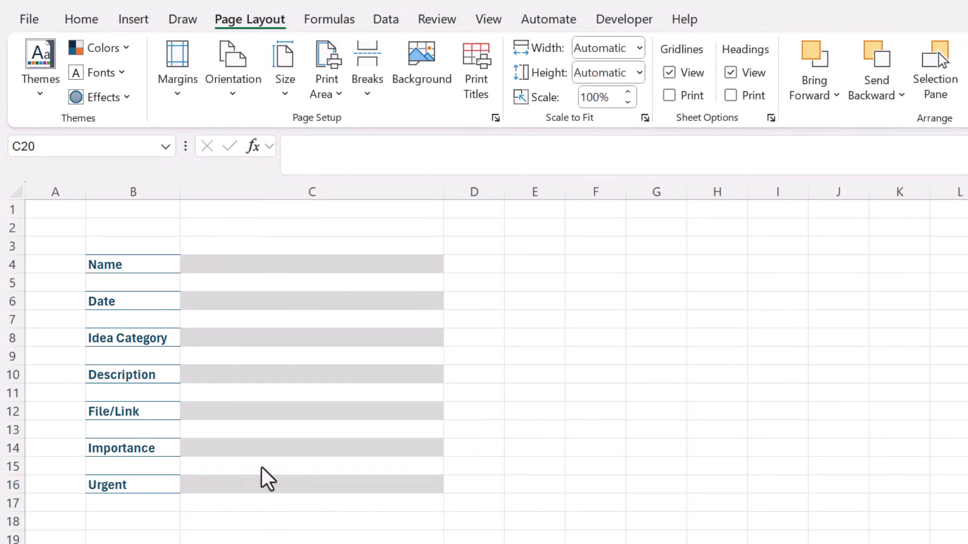
left_click(111, 188)
right_click(111, 186)
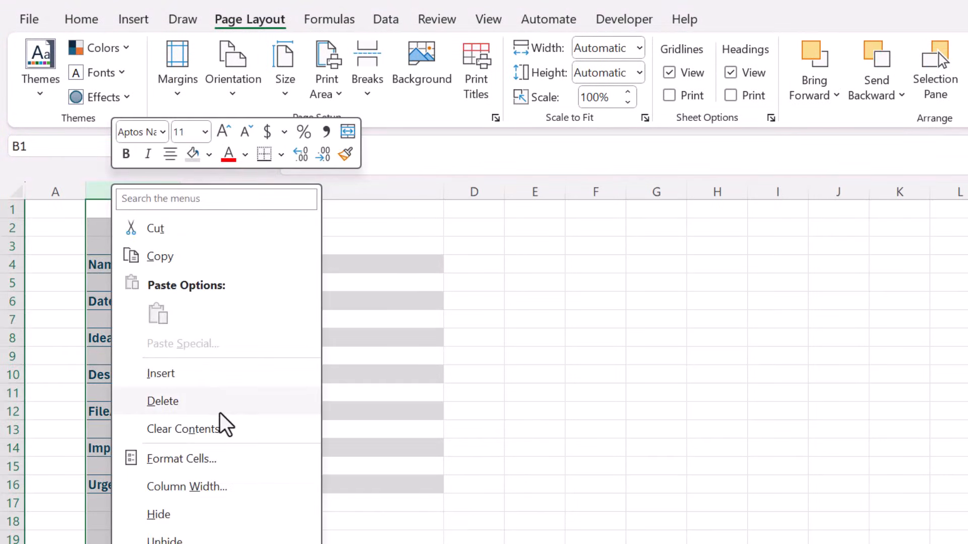
left_click(202, 376)
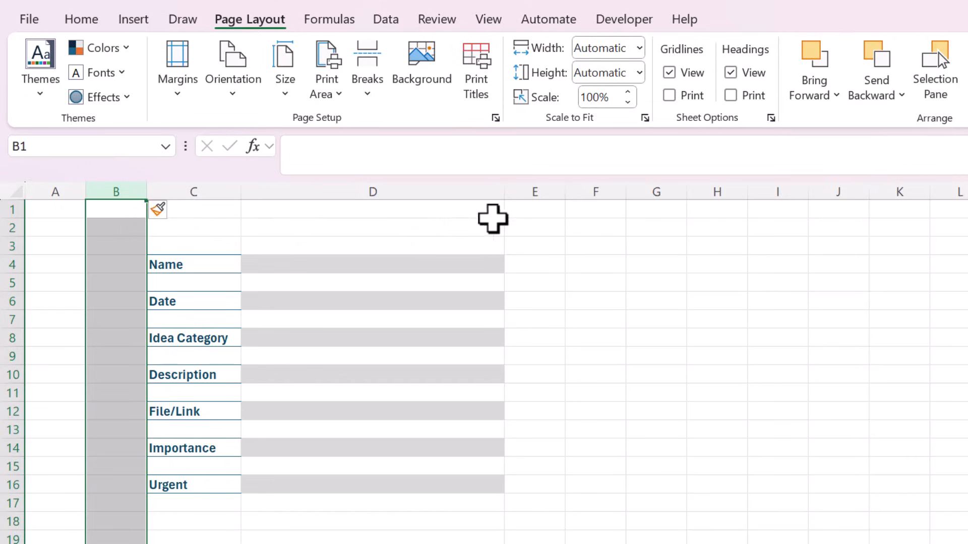
left_click(529, 188)
left_click_drag(565, 193, 549, 194)
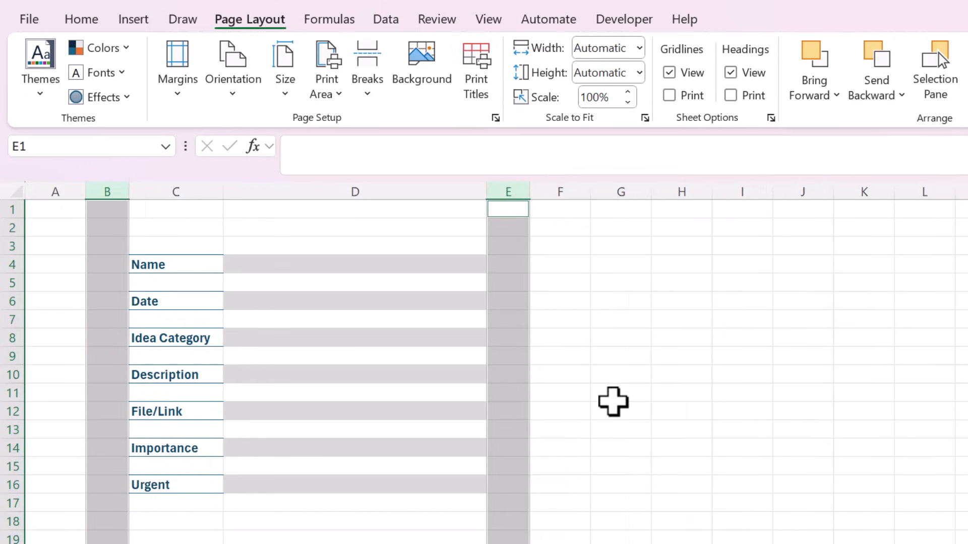
left_click(613, 401)
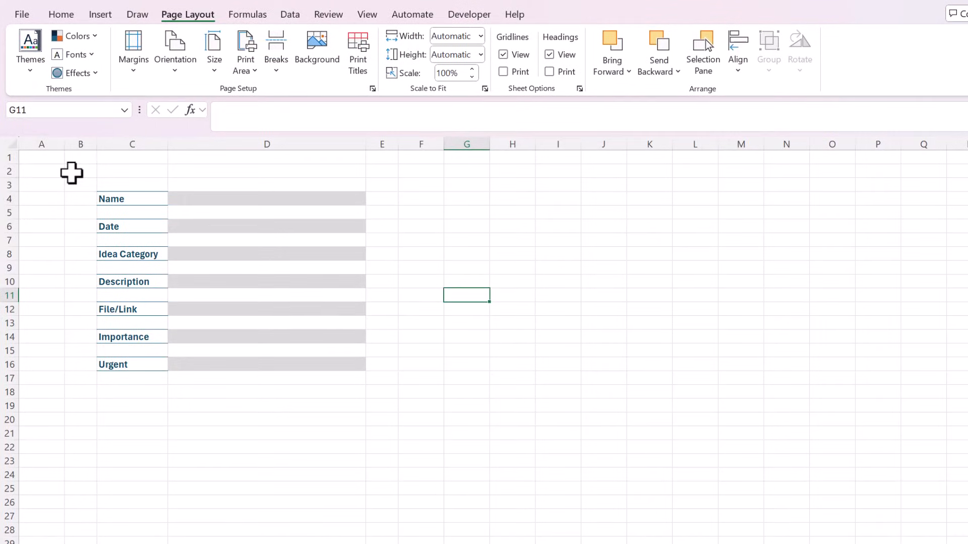
- Fill every cell of the sheet except the form area B3:E23 with the dark teal theme color
left_click_drag(72, 173, 398, 409)
left_click(292, 399)
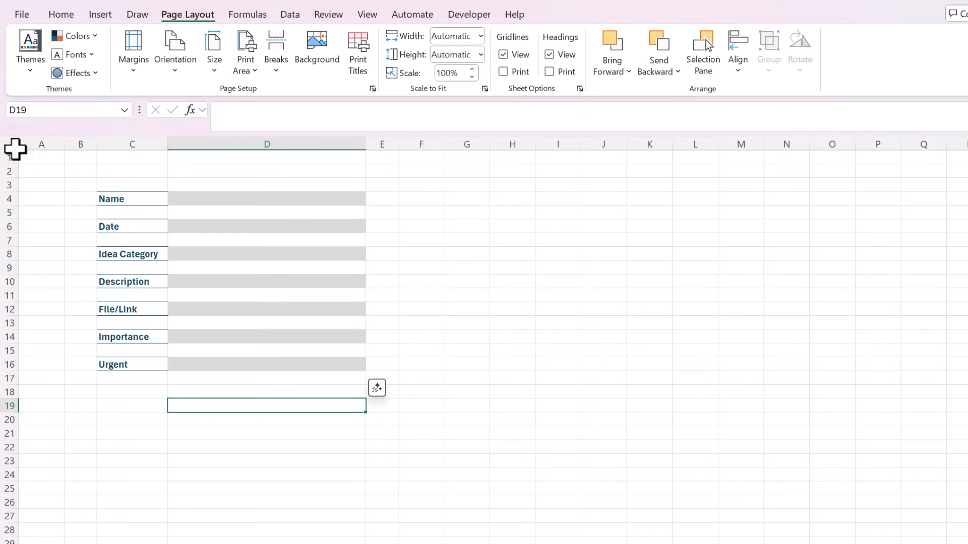
left_click(14, 146)
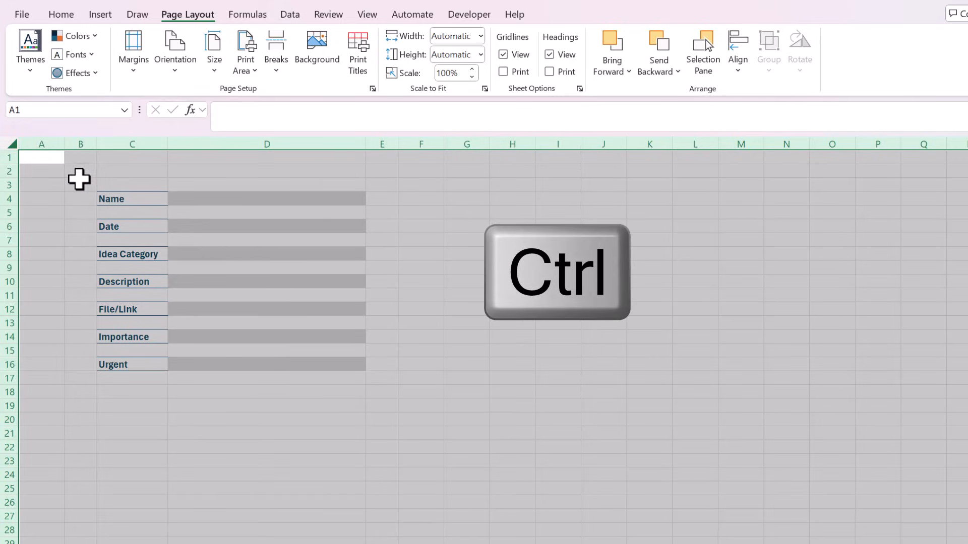
left_click_drag(81, 184, 402, 433)
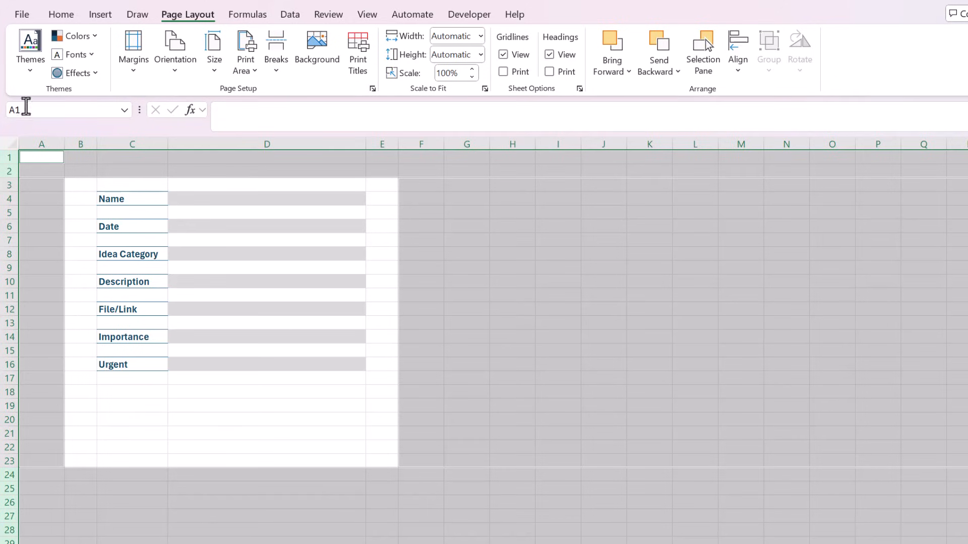
left_click(64, 18)
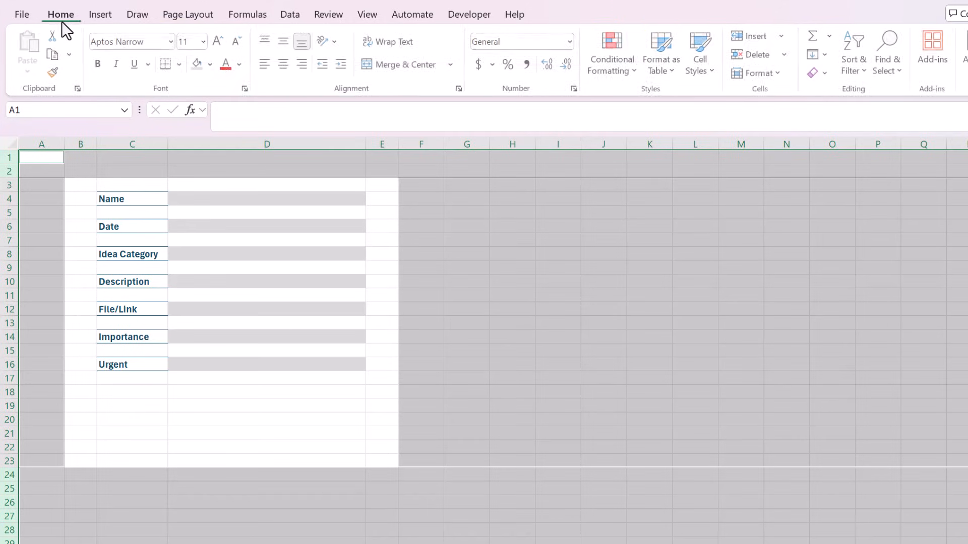
left_click(212, 64)
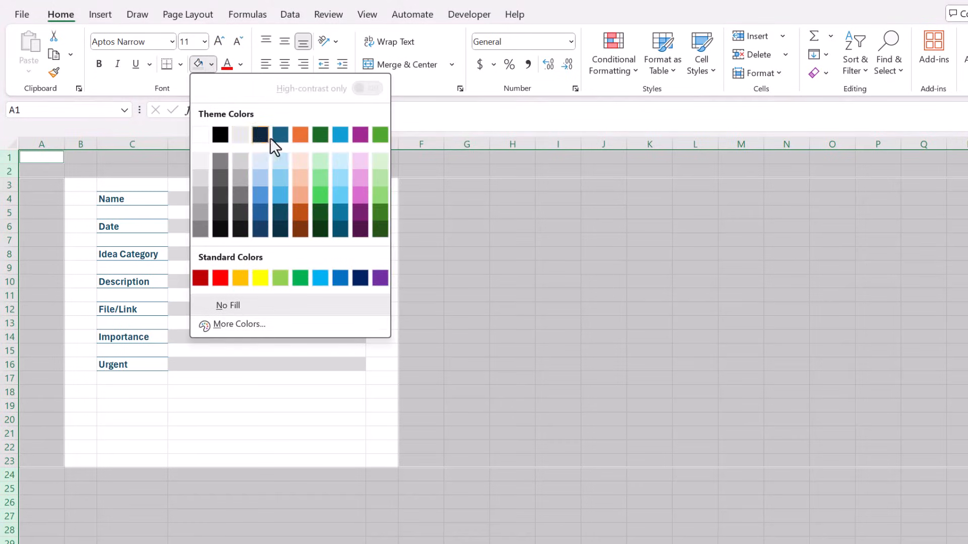
left_click(285, 133)
left_click(463, 296)
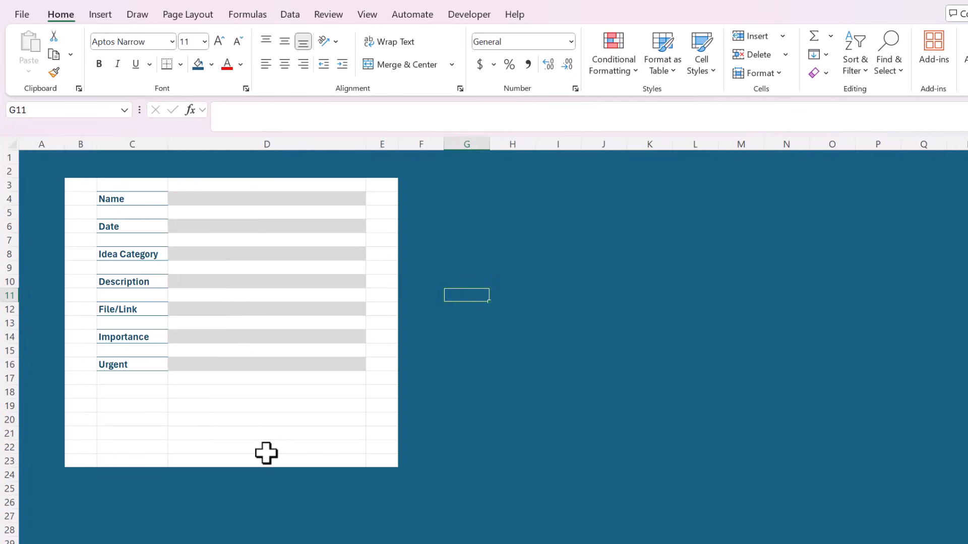
- Hide the sheet's gridlines so the form area is plain white
left_click(237, 425)
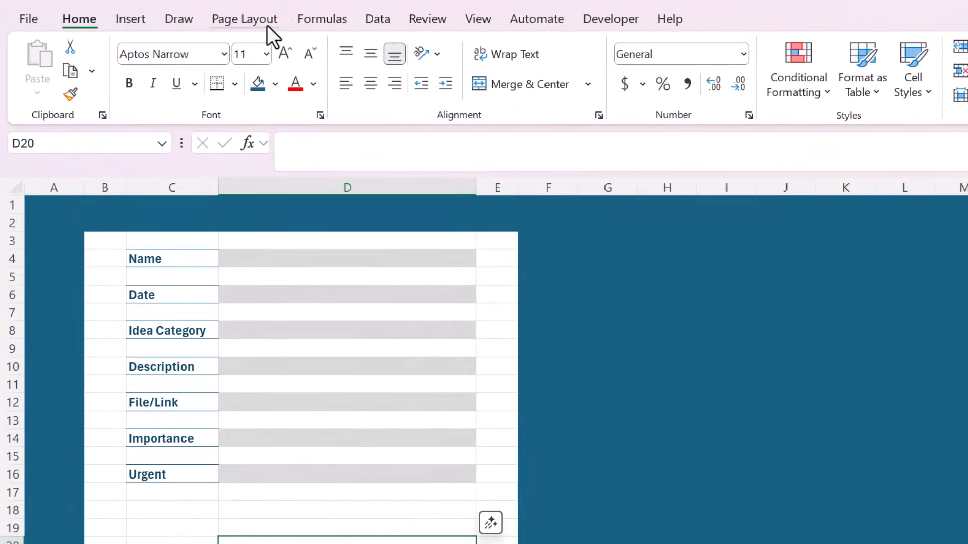
left_click(221, 19)
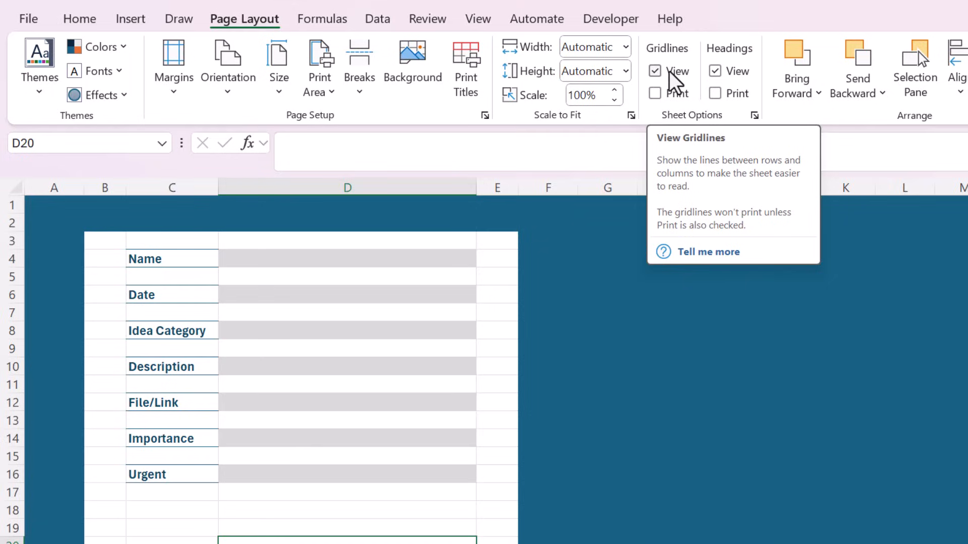
left_click(655, 71)
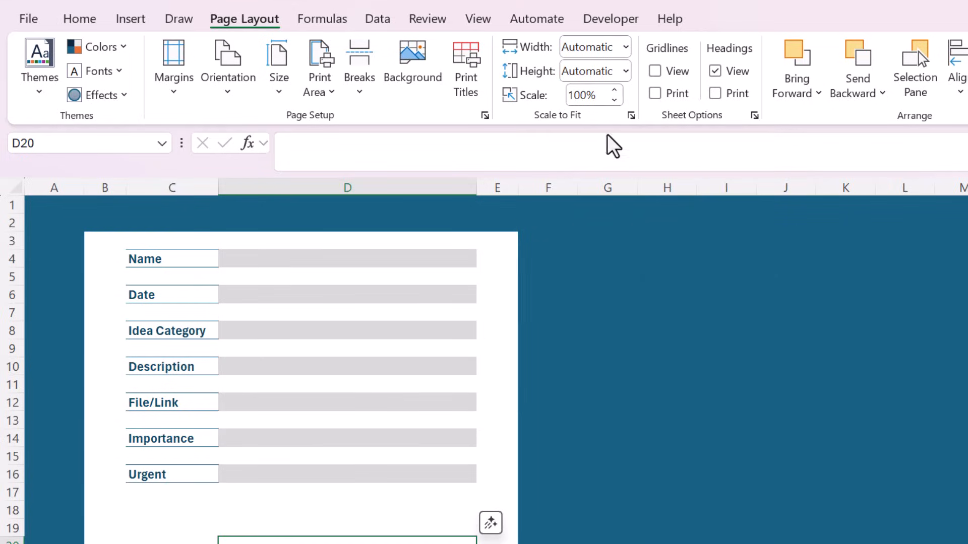
left_click(181, 528)
left_click(297, 538)
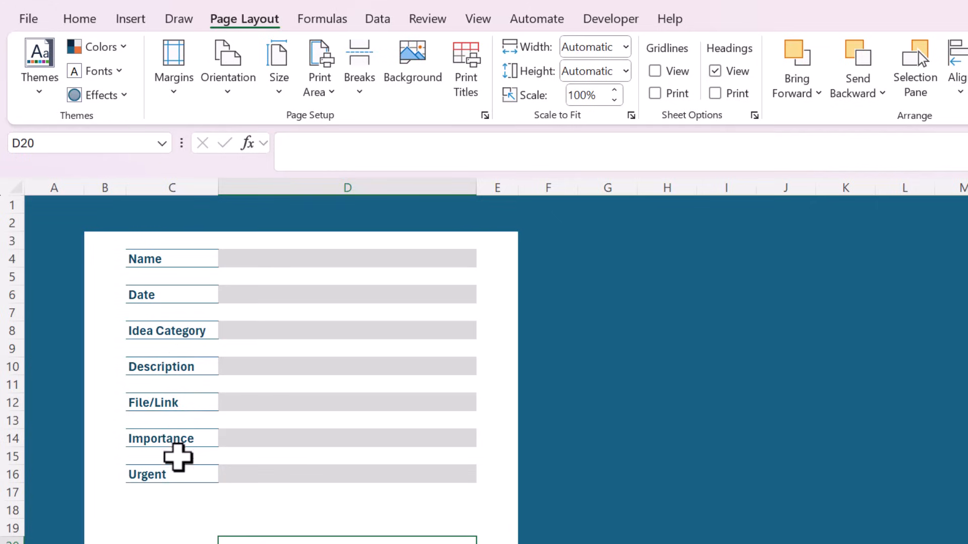
- Right-align the form labels in C4:C16
left_click_drag(177, 472, 181, 259)
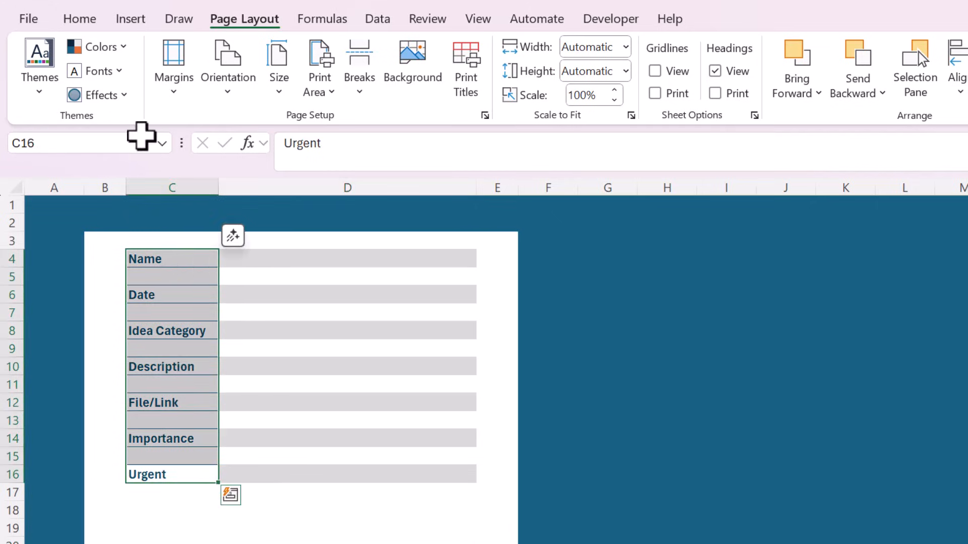
left_click(80, 19)
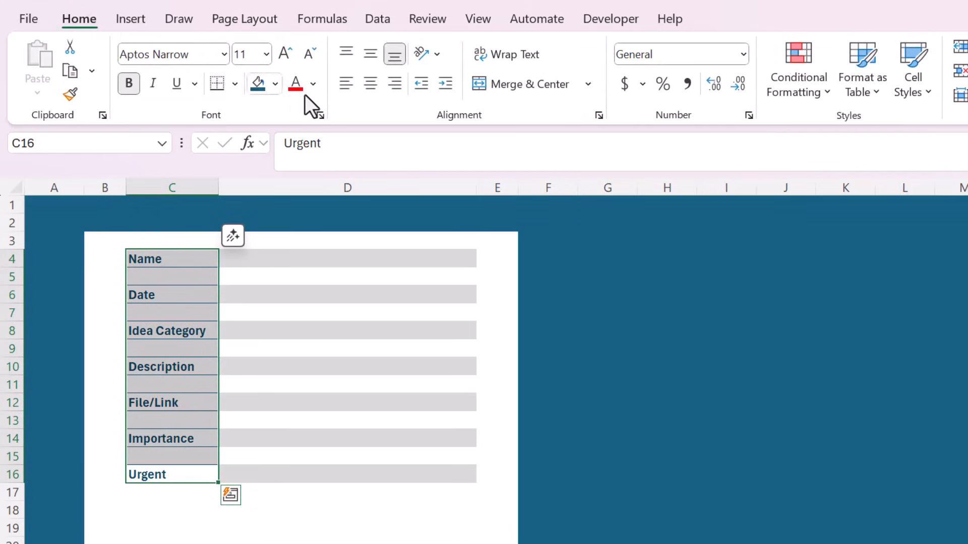
left_click(396, 85)
left_click(321, 257)
left_click(324, 336)
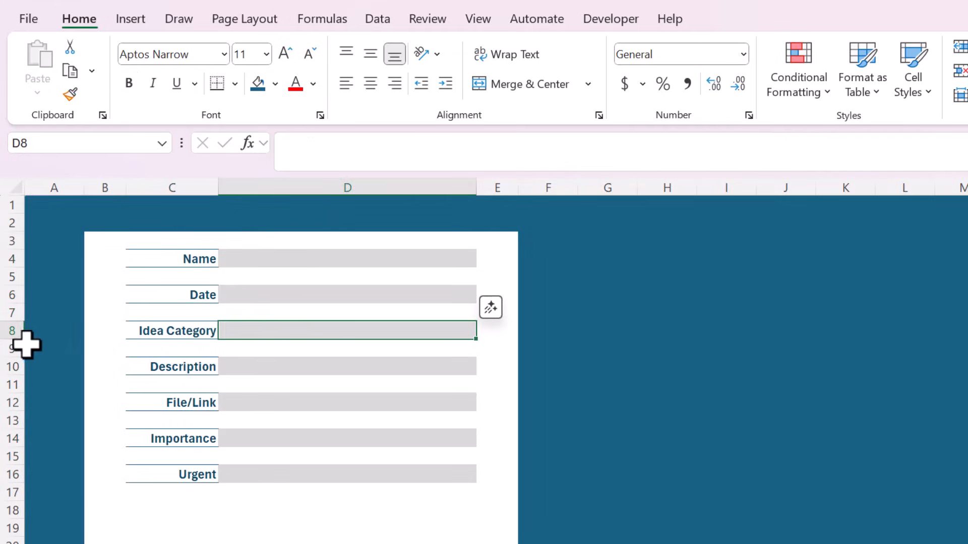
- Increase the height of the Description row, row 10, to about five times its height
left_click(13, 367)
left_click_drag(15, 377, 4, 447)
left_click(283, 432)
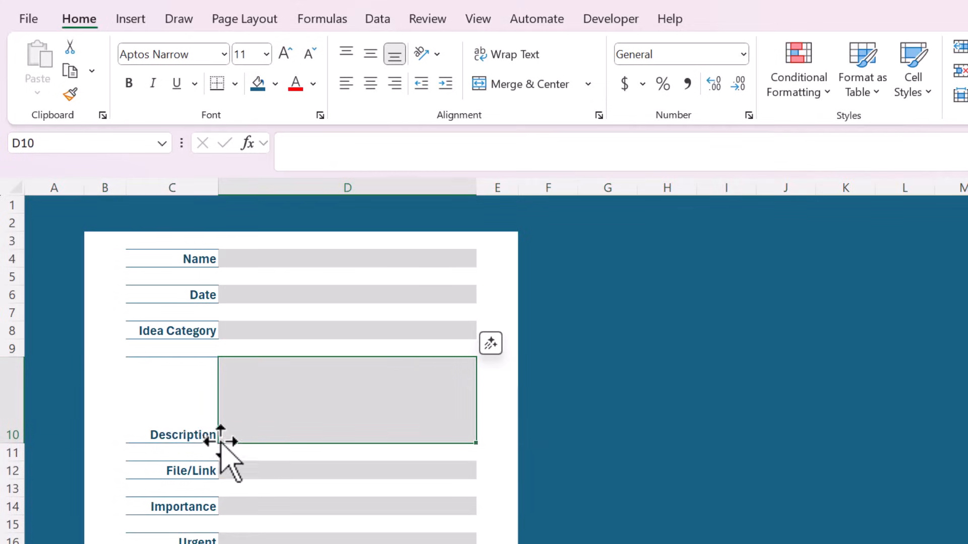
- Vertically center the form labels in C4:C16 with middle alignment
left_click(162, 422)
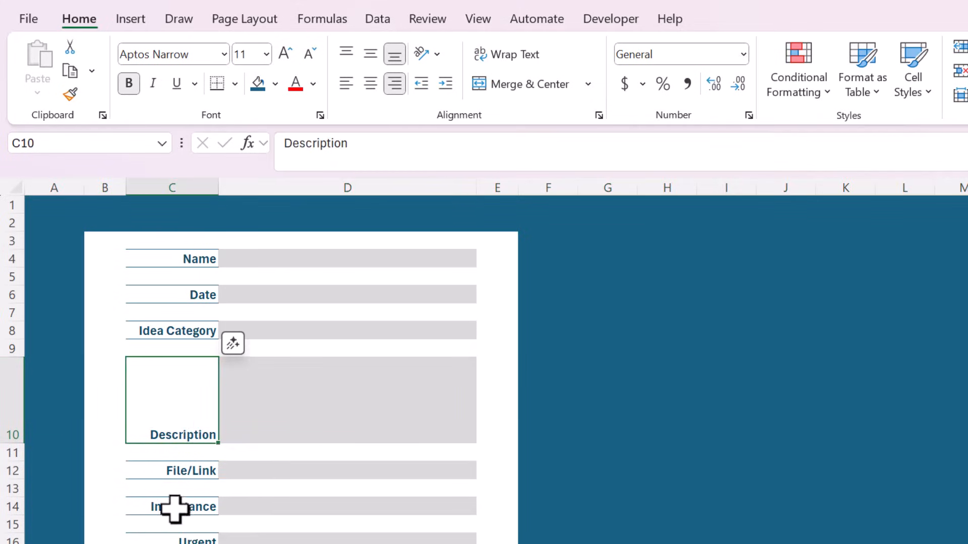
left_click_drag(179, 538, 203, 250)
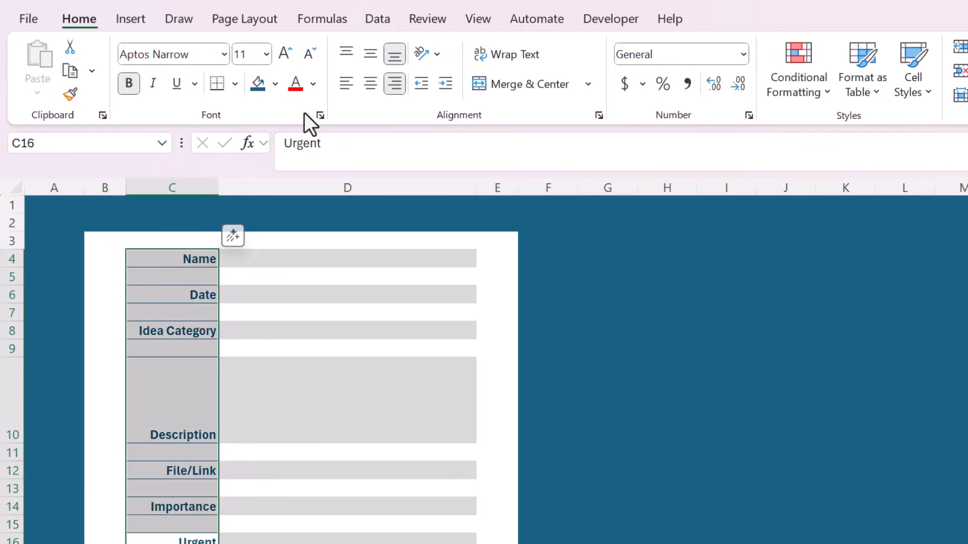
left_click(370, 53)
left_click(293, 422)
left_click(631, 446)
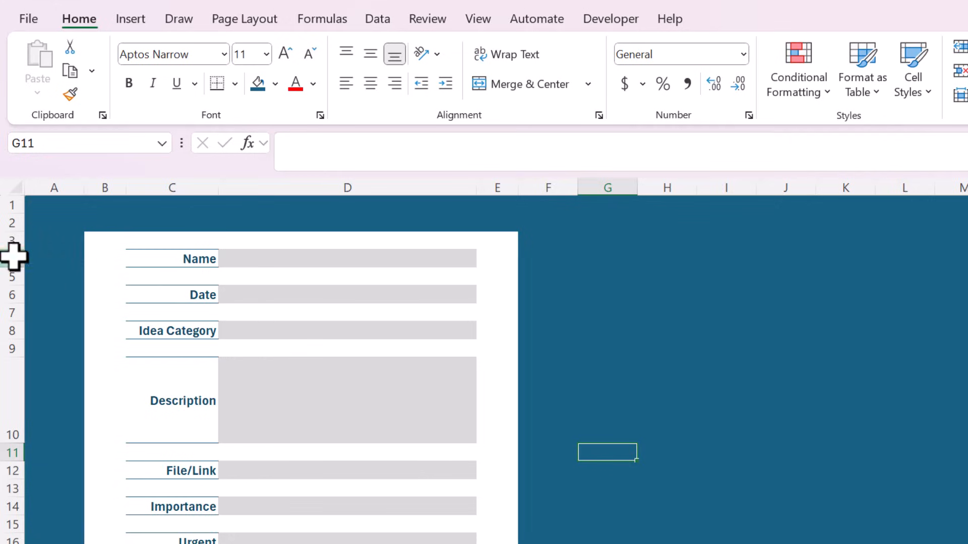
- Insert three blank rows above the Name row to make room for a form title
left_click_drag(12, 258, 12, 297)
right_click(4, 280)
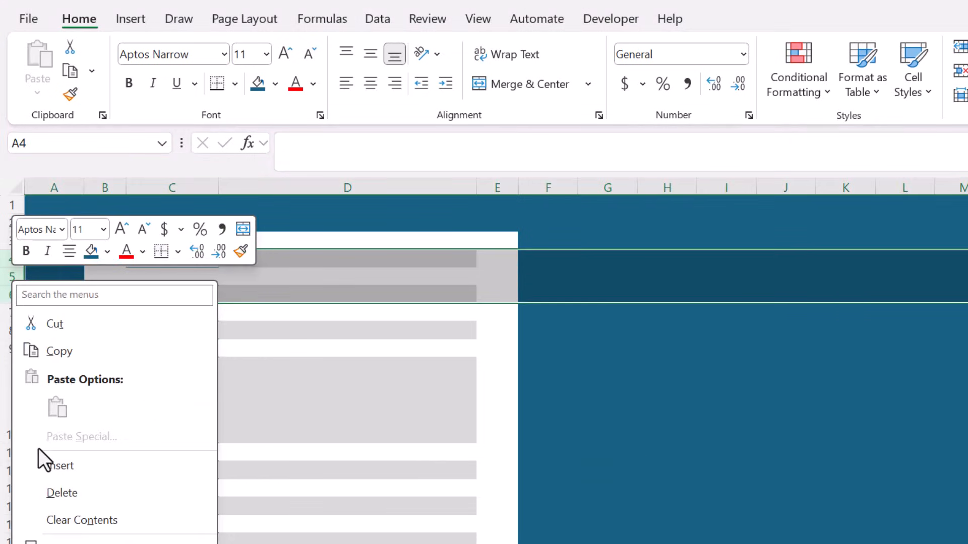
left_click(39, 465)
left_click(339, 402)
- Enter the title "Idea Form" in cell D4
left_click(300, 244)
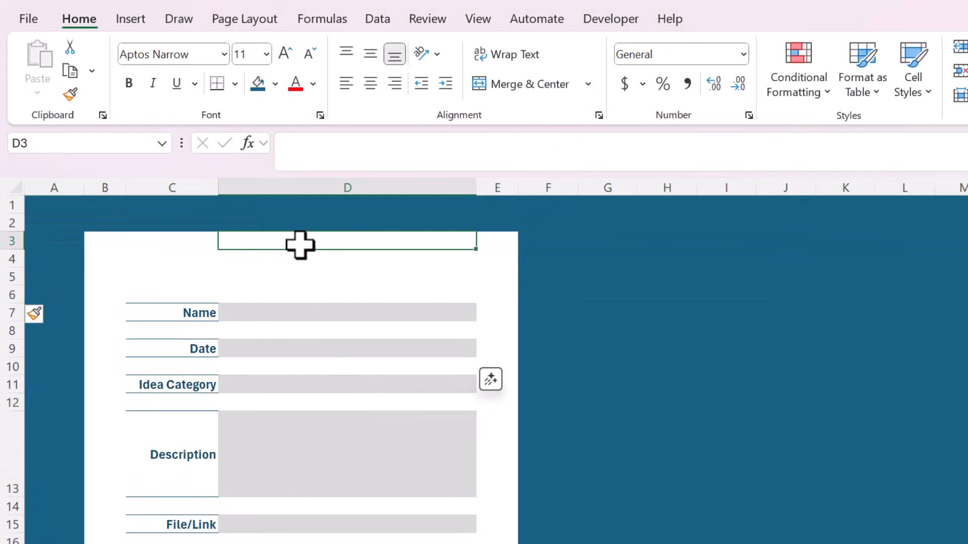
left_click(277, 261)
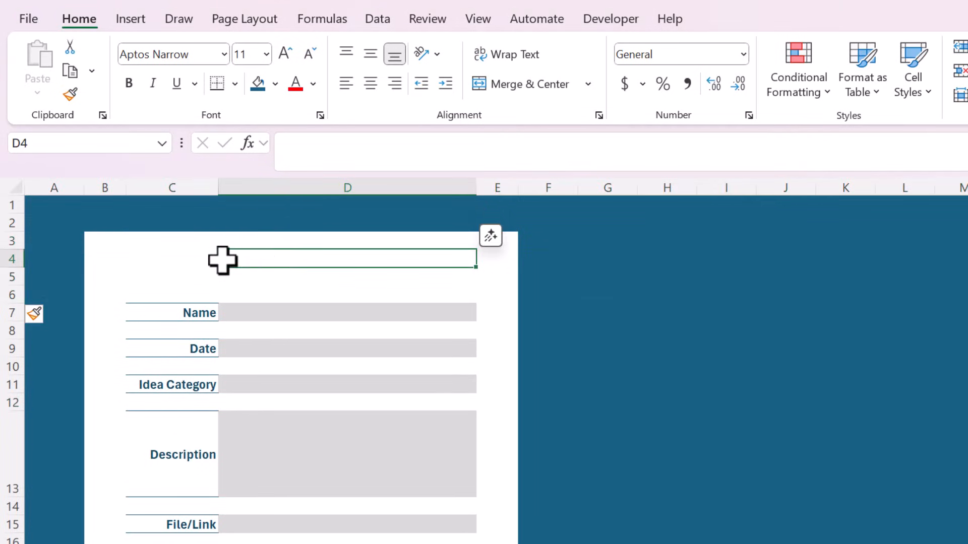
type("Idea Form")
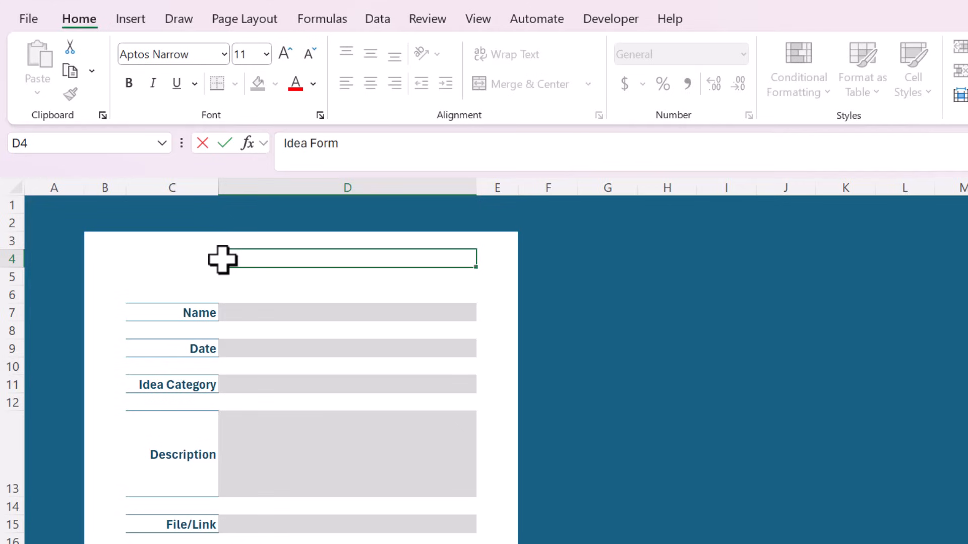
key("Return")
- Apply the Heading 1 cell style to the form title in D4
left_click(222, 259)
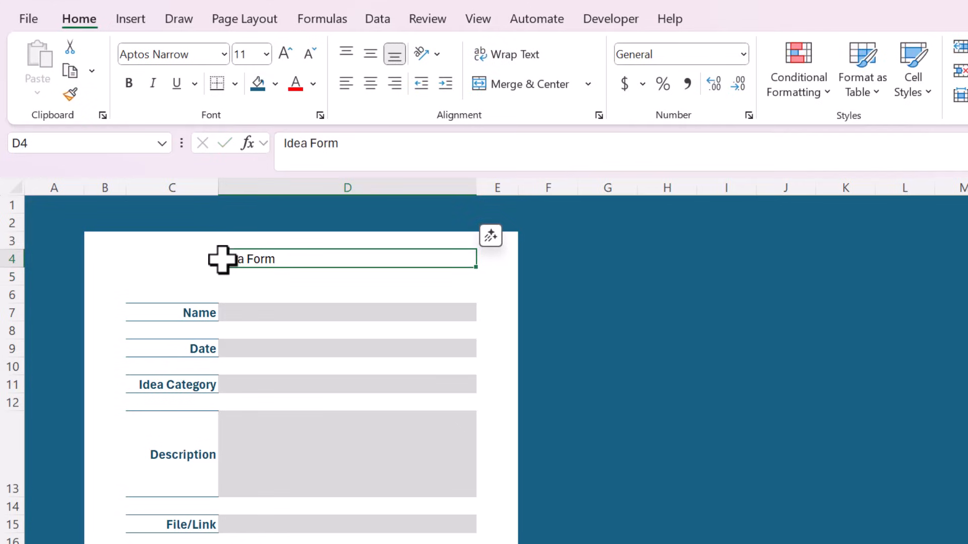
left_click(915, 74)
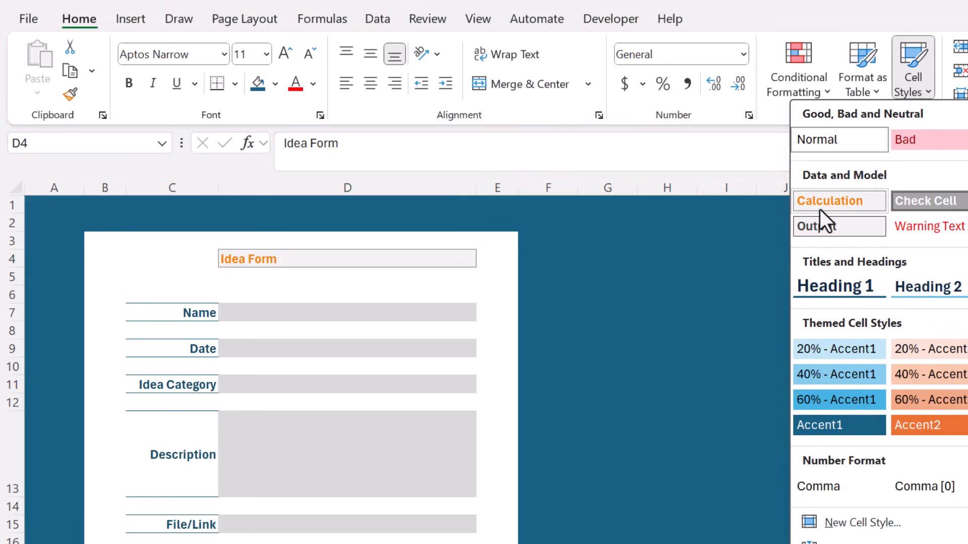
left_click(824, 289)
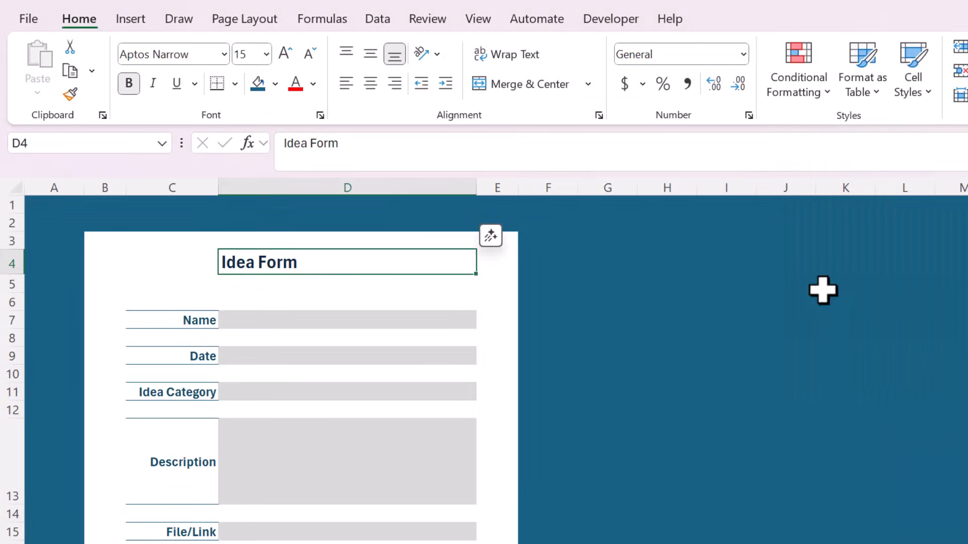
left_click(631, 344)
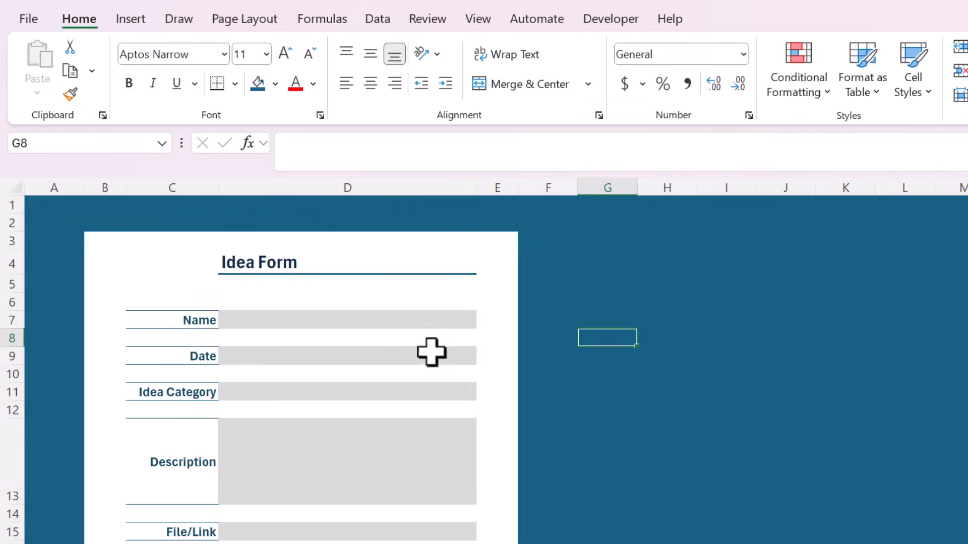
- Apply the Short Date number format to the Date entry cell D9
left_click(393, 322)
left_click(326, 368)
left_click(324, 354)
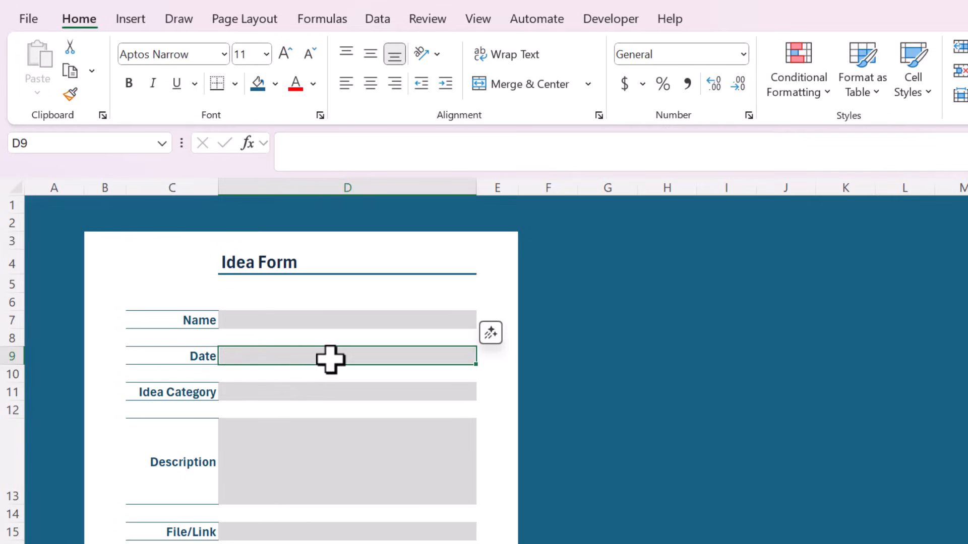
left_click(743, 54)
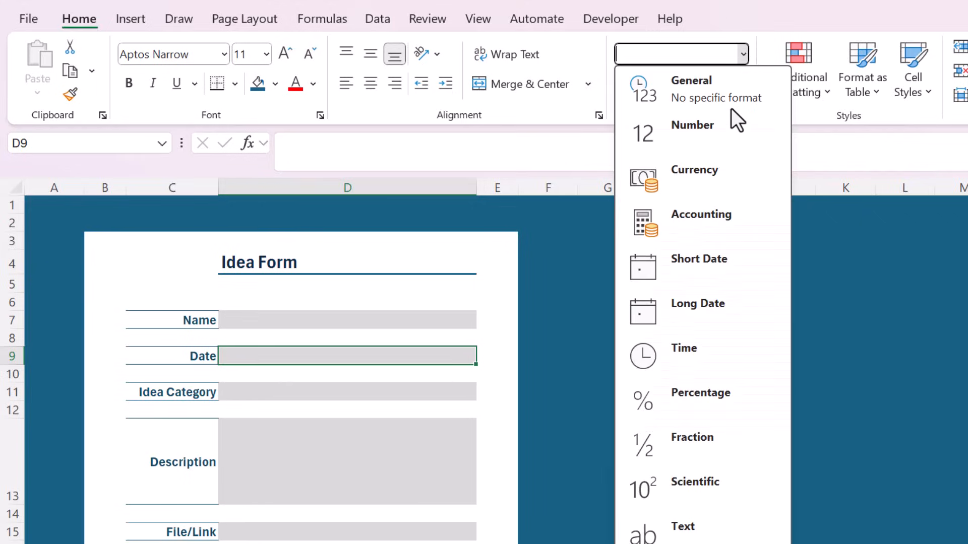
left_click(701, 275)
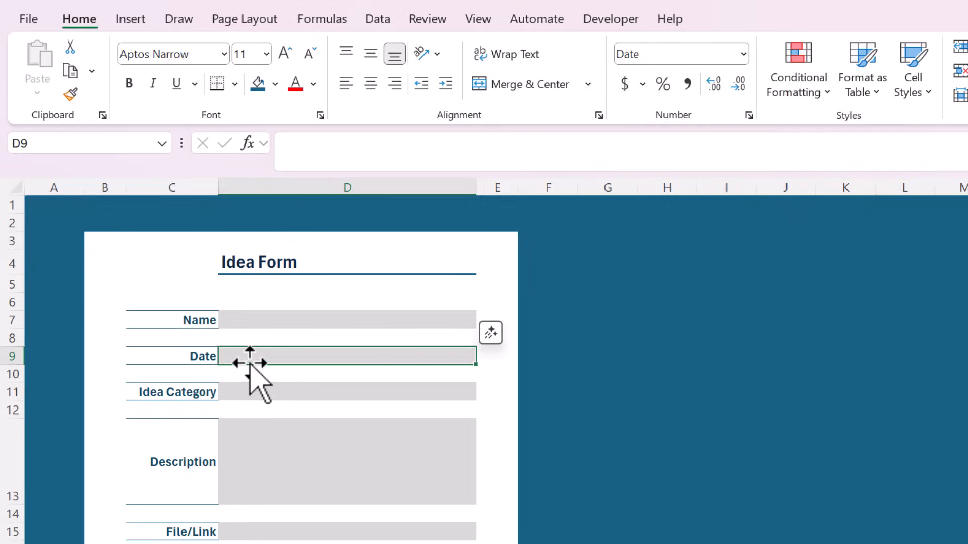
- Enter the date 8/6/2025 in D9 and left-align it
type("8")
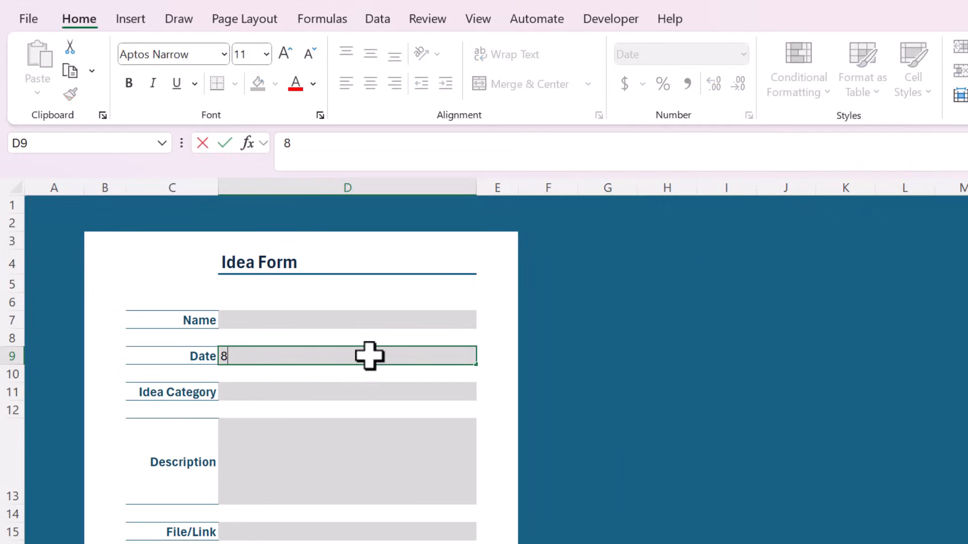
type("/6/2025")
key("Return")
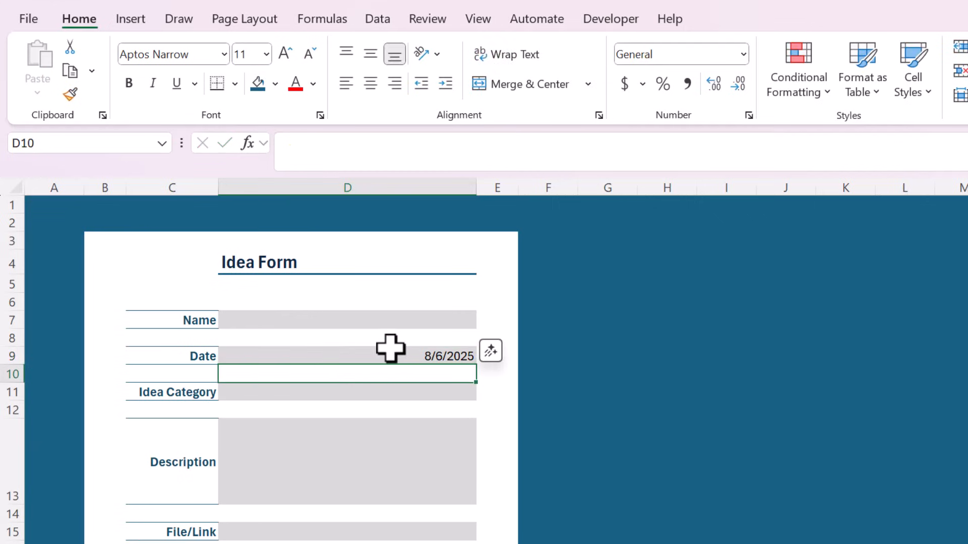
left_click(389, 353)
left_click(346, 83)
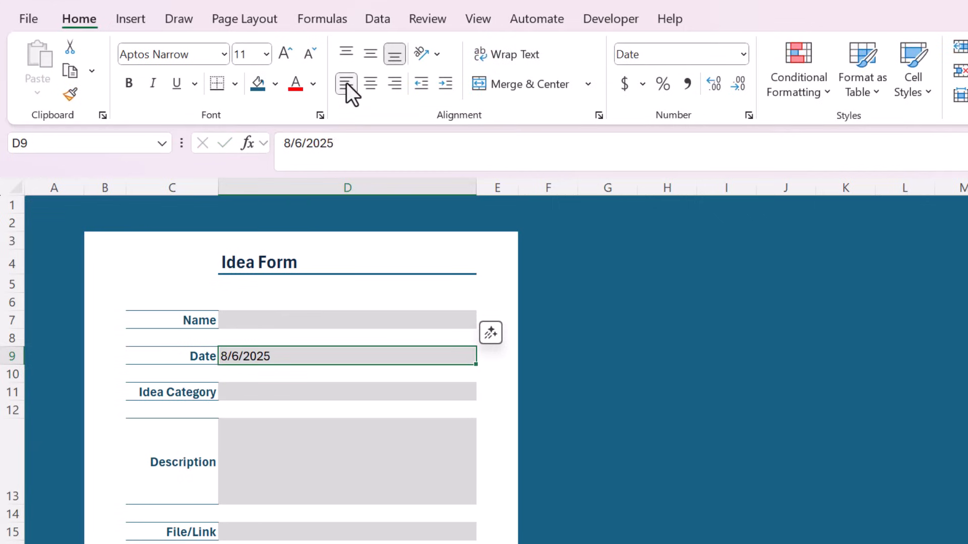
- Fill in the submitter's first name in D7 and enter "Spec" as the Idea Category in D11
left_click(267, 323)
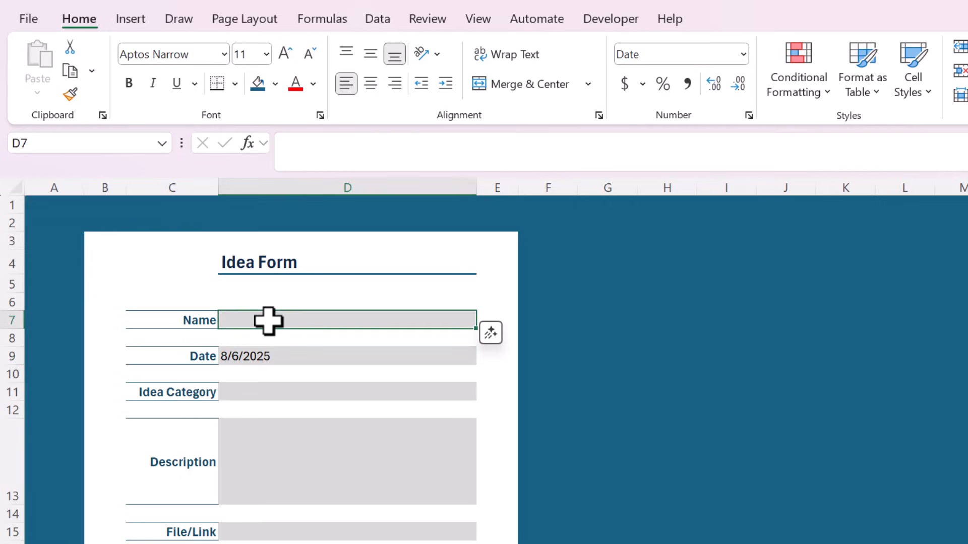
type("Rebekah")
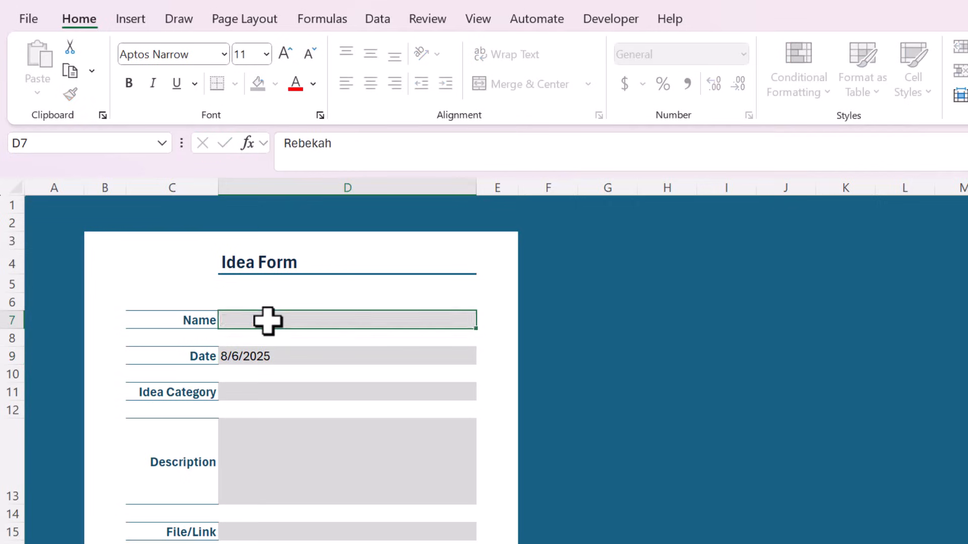
key("Return")
left_click(311, 391)
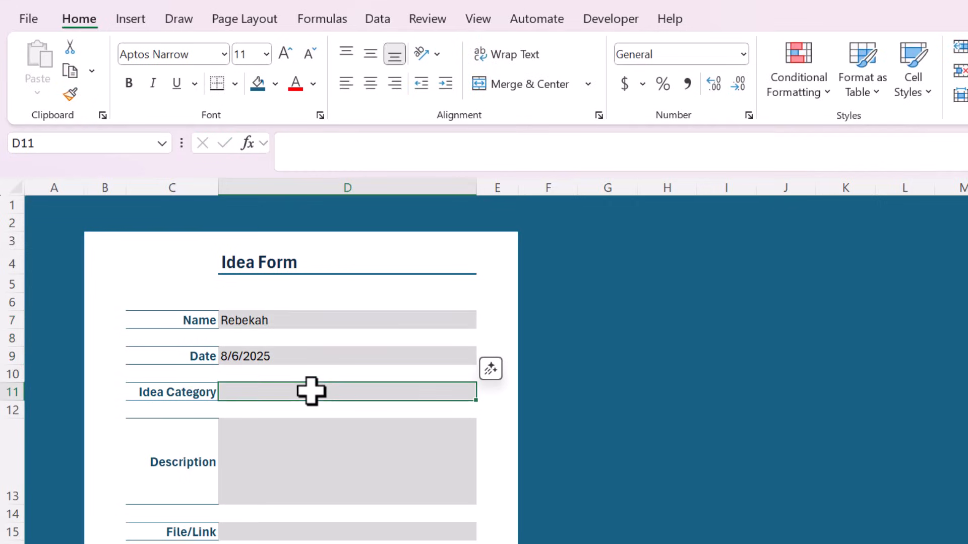
type("Spec")
key("Return")
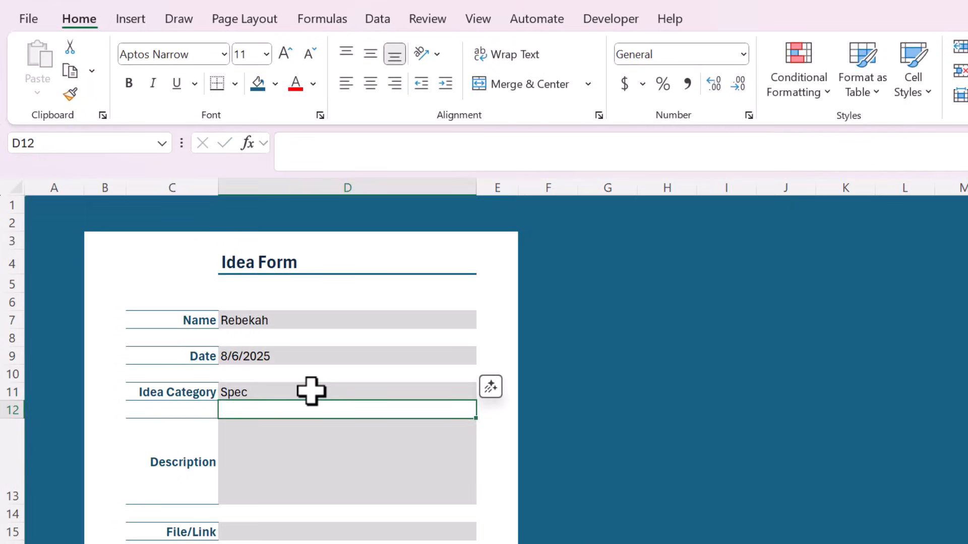
- Align the content of the Description entry cell D13 to the top of the cell
left_click(253, 443)
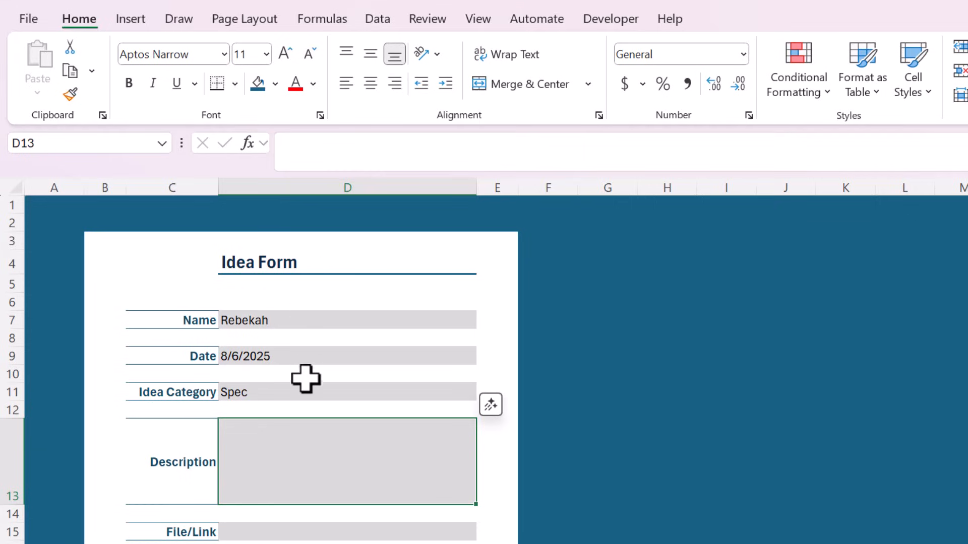
left_click(347, 49)
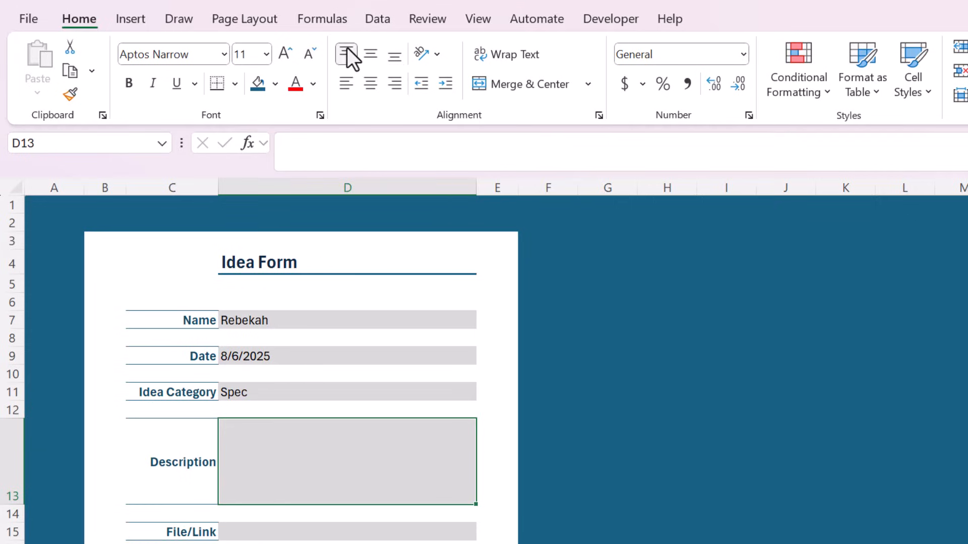
left_click(333, 533)
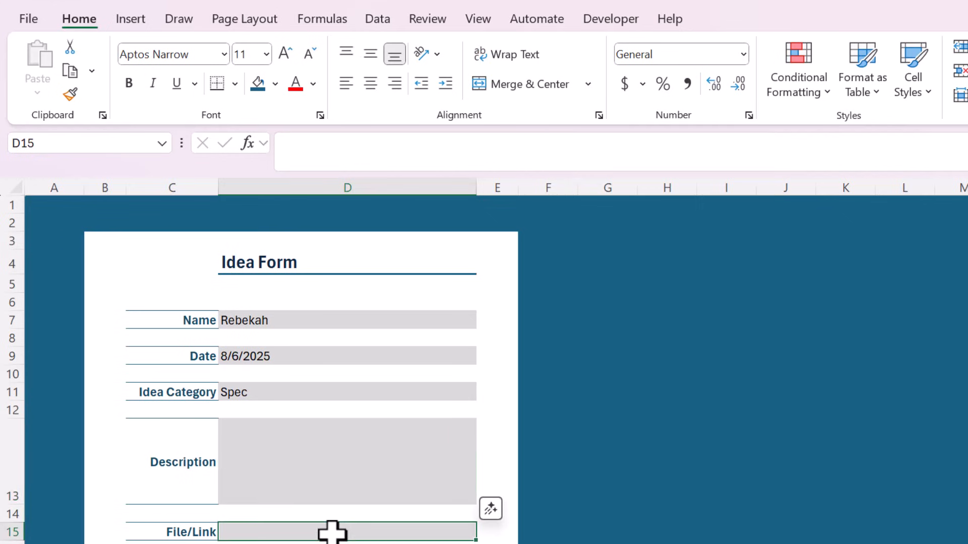
- Add list data validation to the Importance entry cell D17 with the source Low,Medium,High
left_click(309, 537)
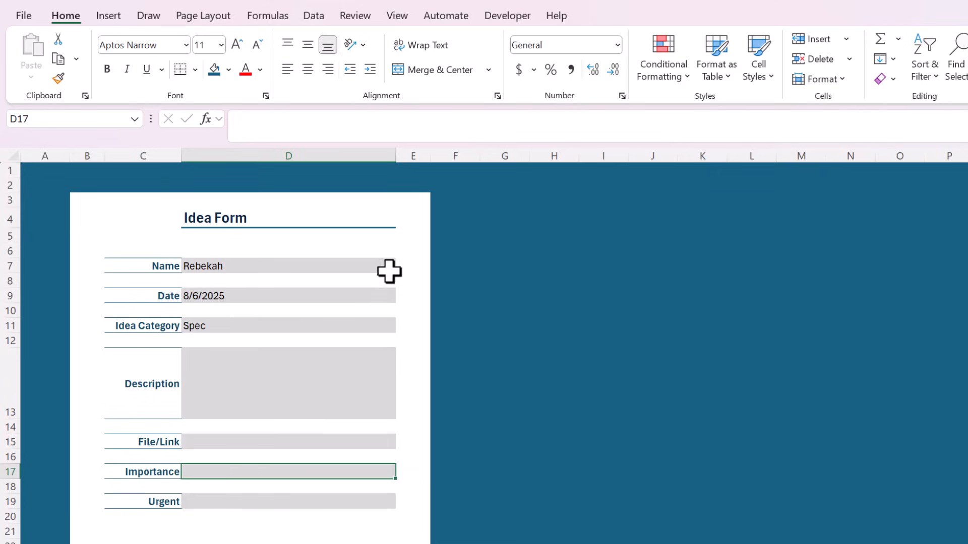
left_click(312, 17)
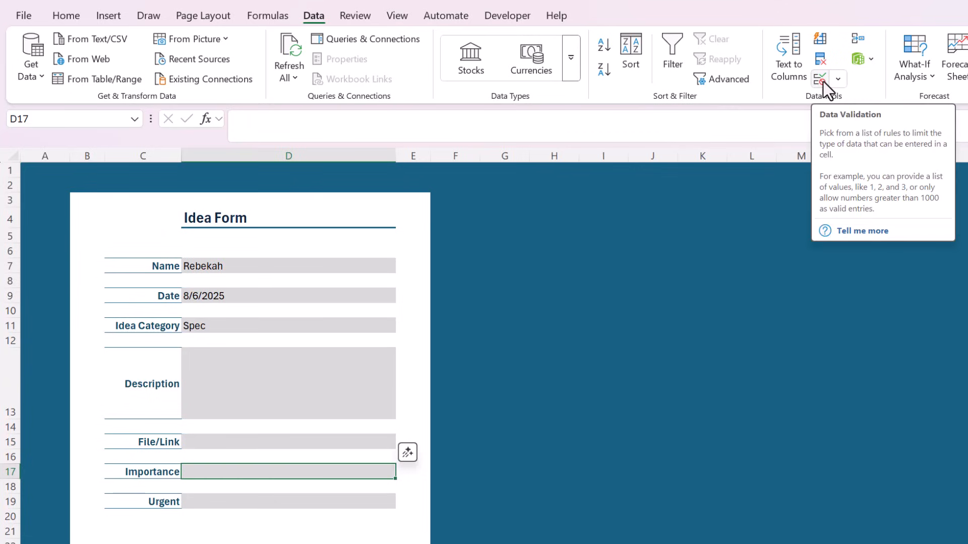
right_click(241, 470)
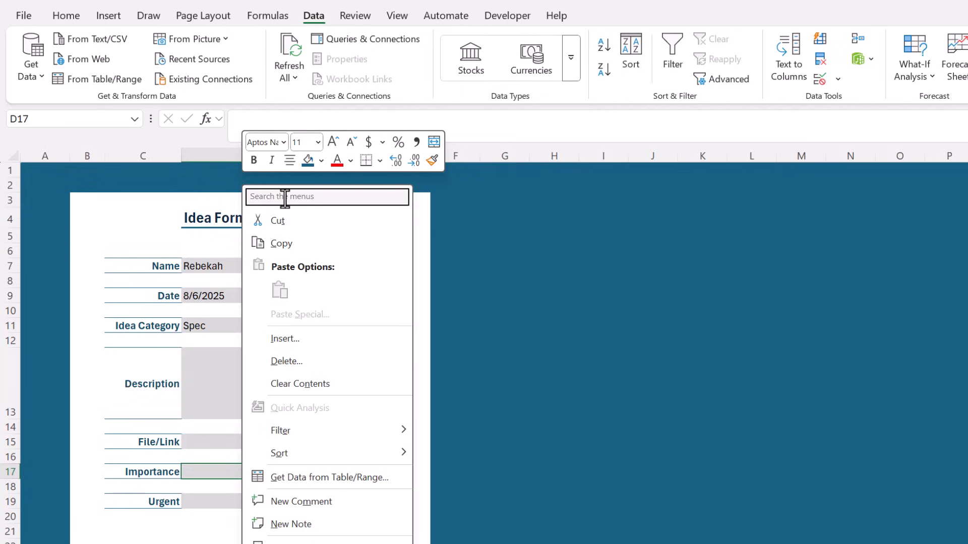
type("data v")
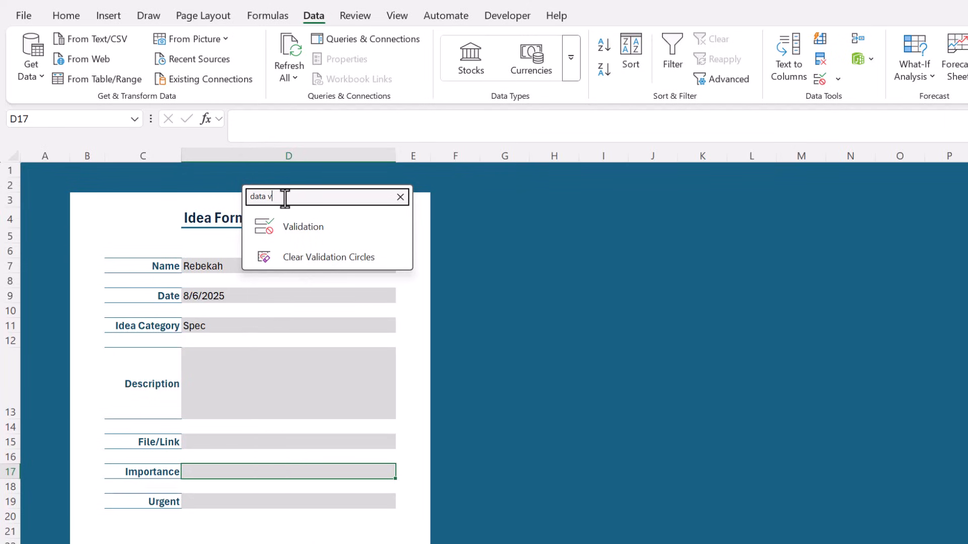
left_click(285, 226)
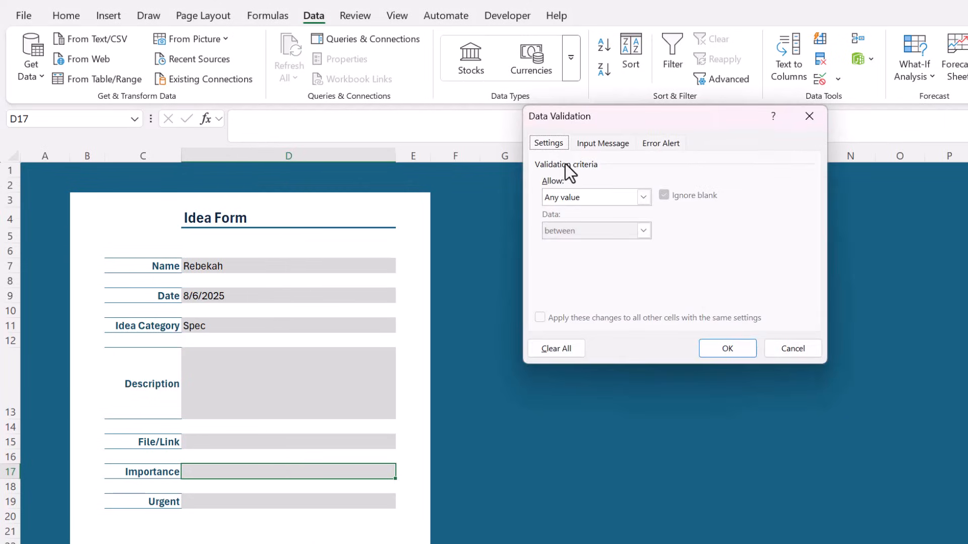
left_click(570, 199)
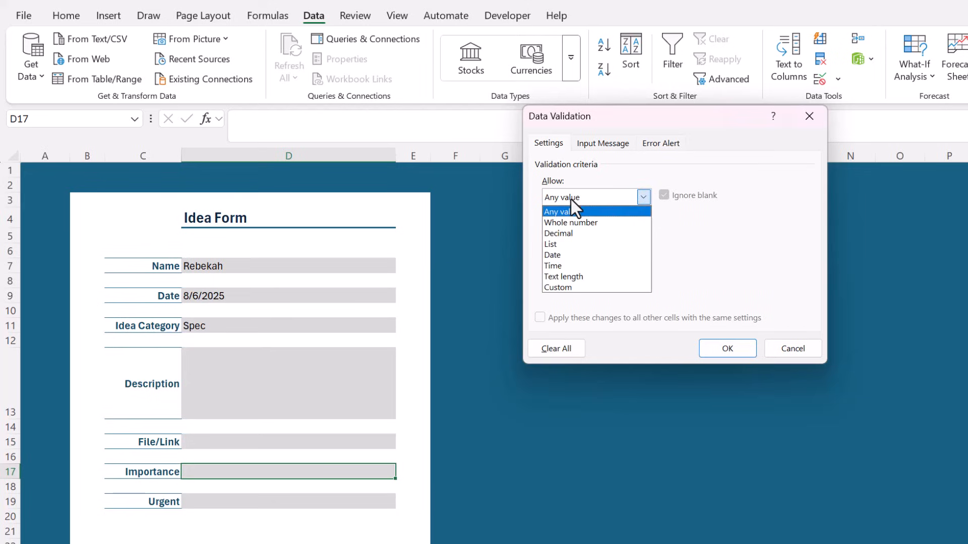
left_click(557, 245)
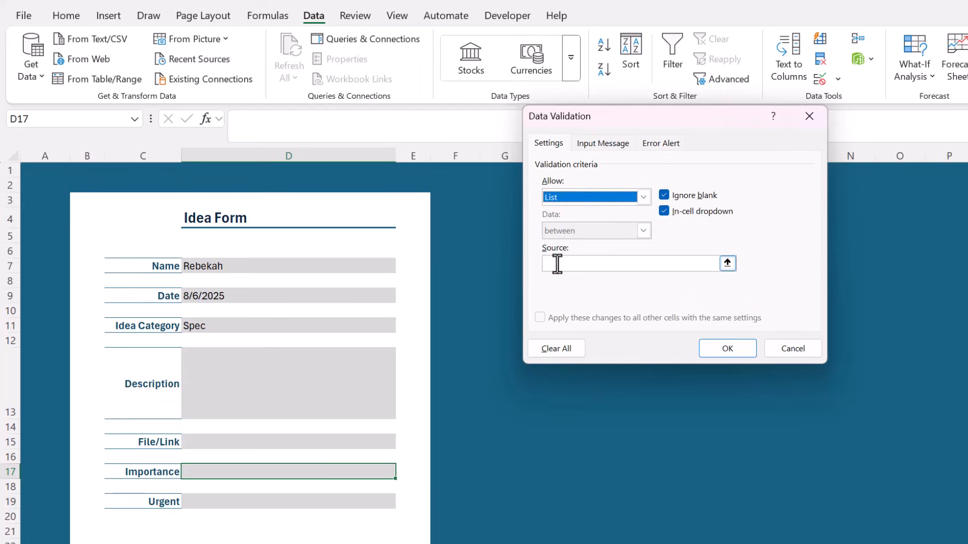
left_click(557, 263)
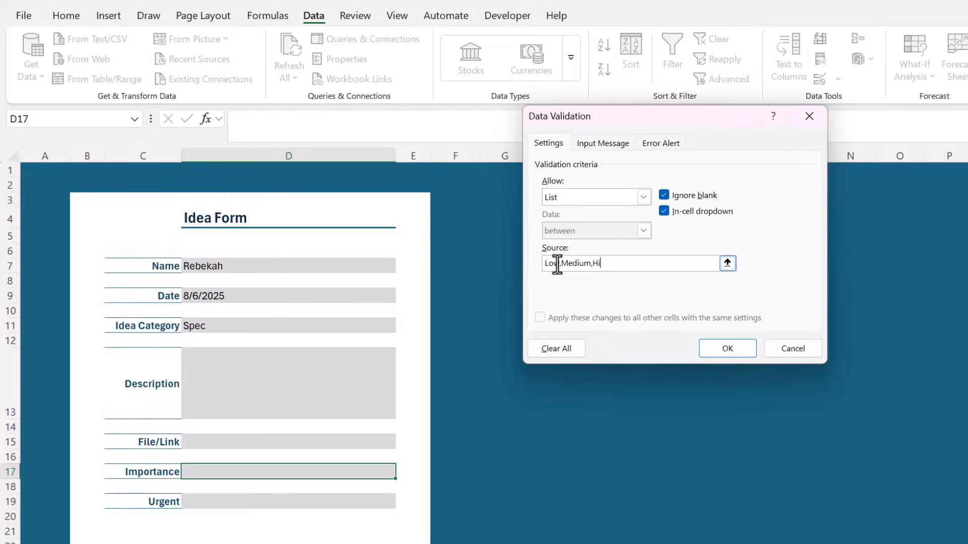
left_click(728, 349)
left_click(703, 344)
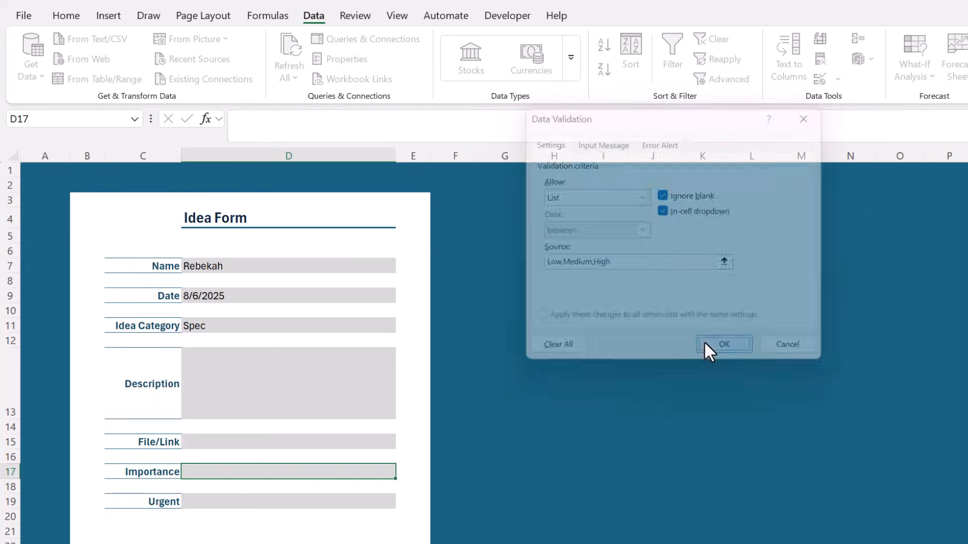
- Test the Importance dropdown in D17 with Low and Medium, and clear the cell
left_click(403, 474)
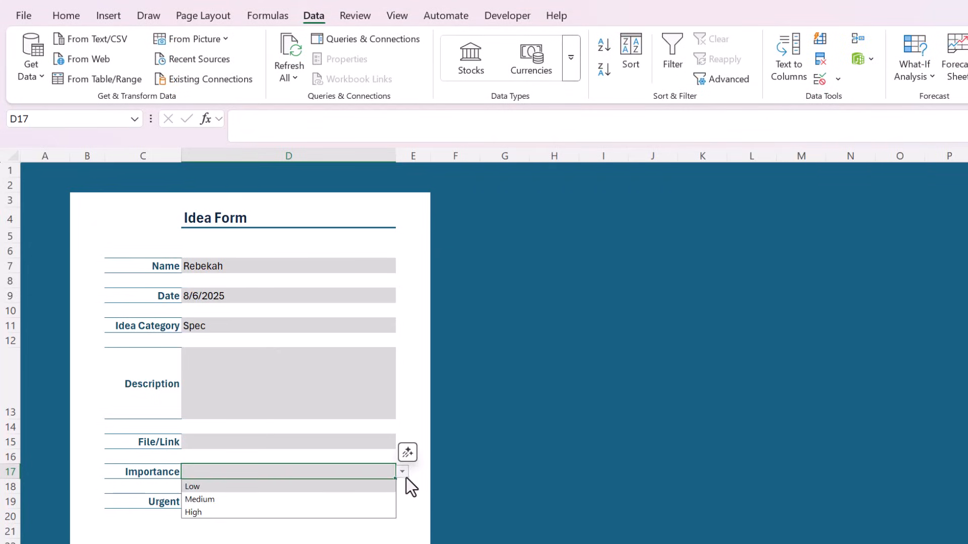
left_click(341, 487)
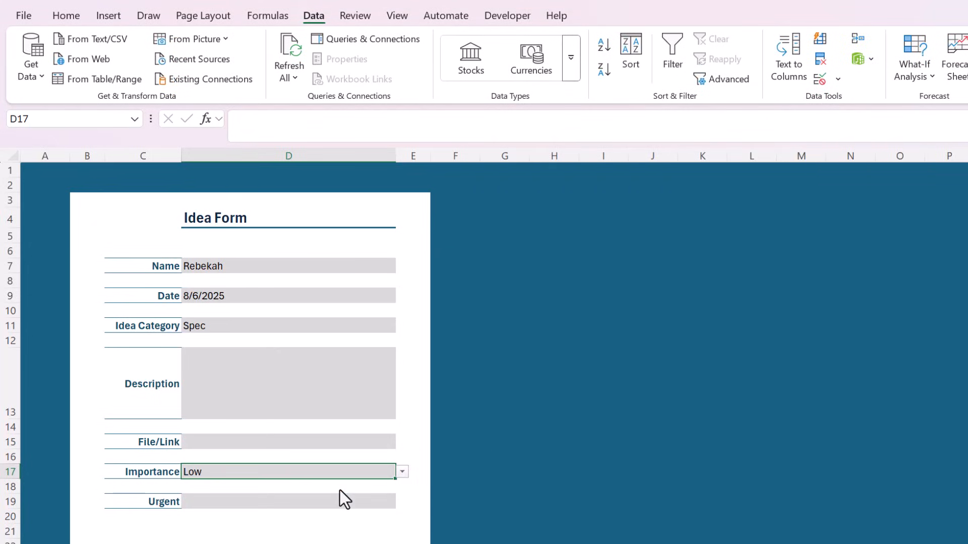
left_click(402, 473)
left_click(372, 500)
left_click(453, 486)
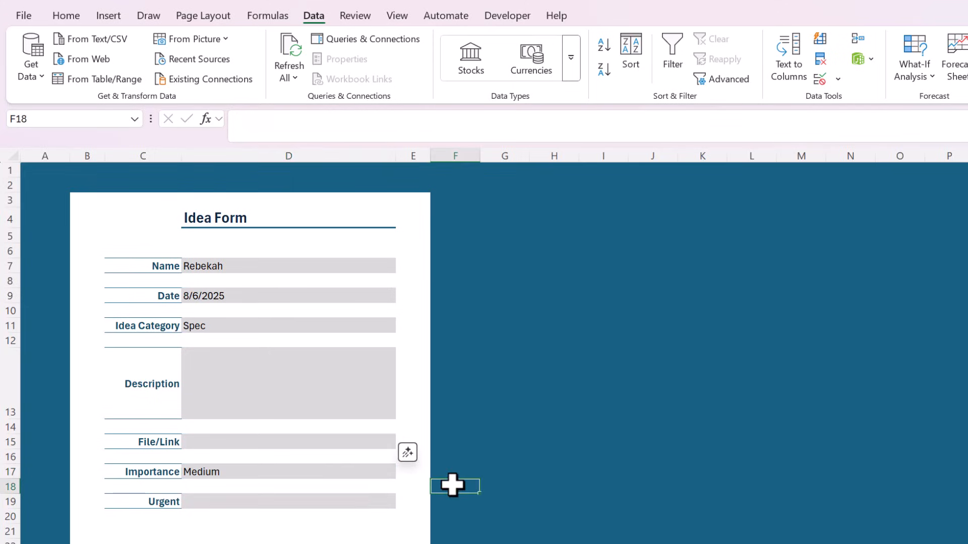
left_click(326, 472)
- Check how the ideas table stores its values and insert a checkbox in the Urgent entry cell D19
key("Down")
key("Down")
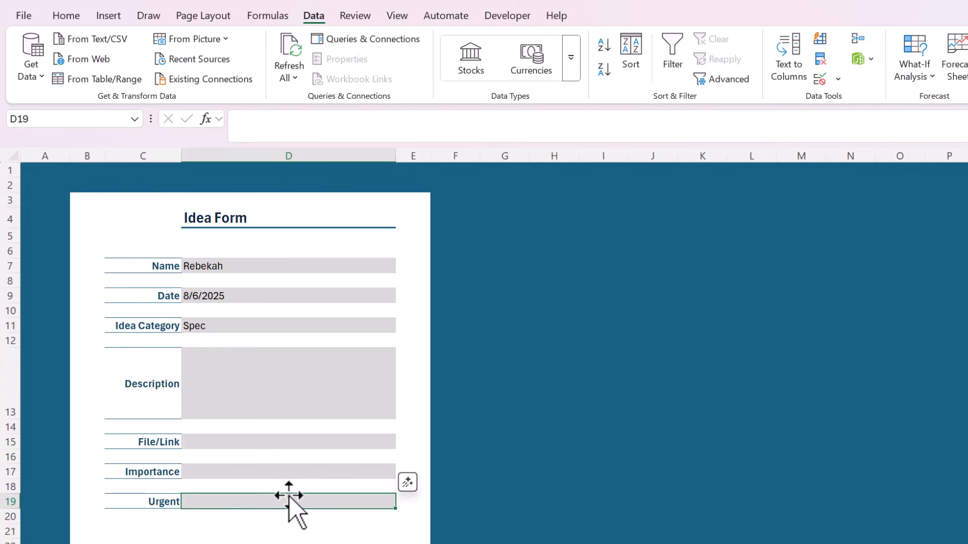
key("ctrl+Page_Up")
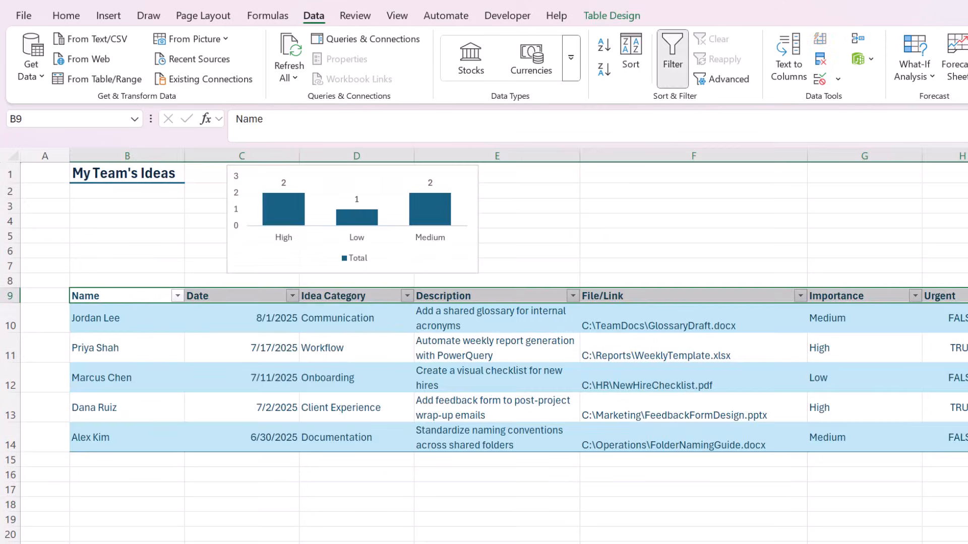
left_click(897, 345)
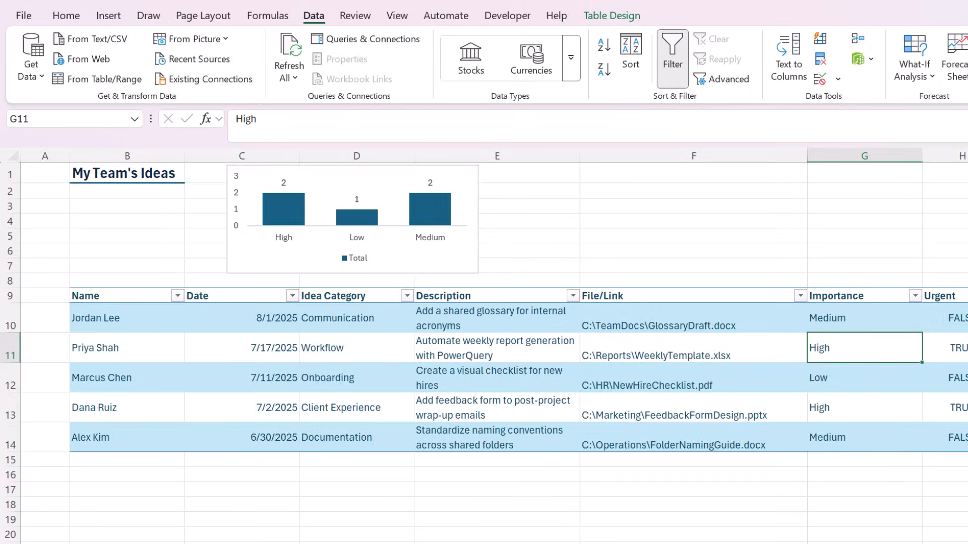
key("ctrl+Page_Down")
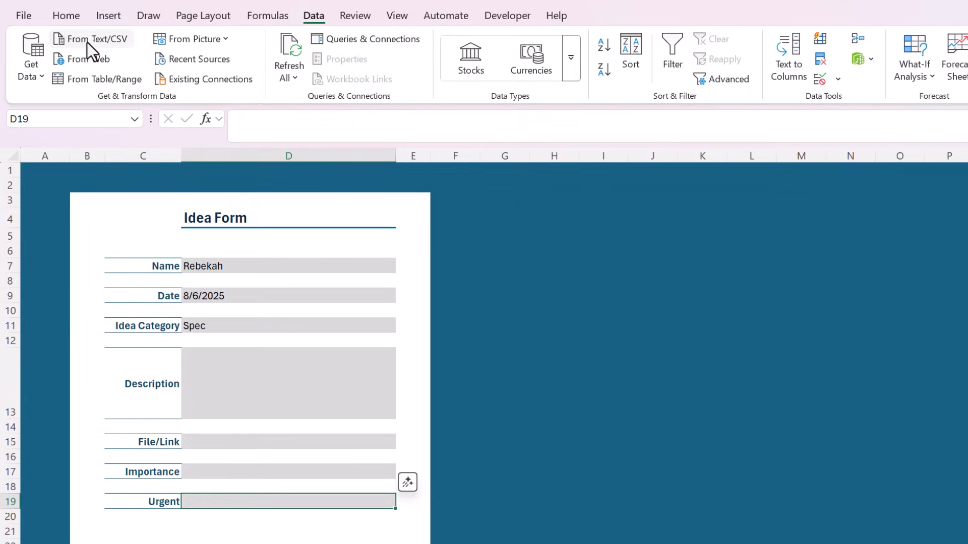
left_click(106, 17)
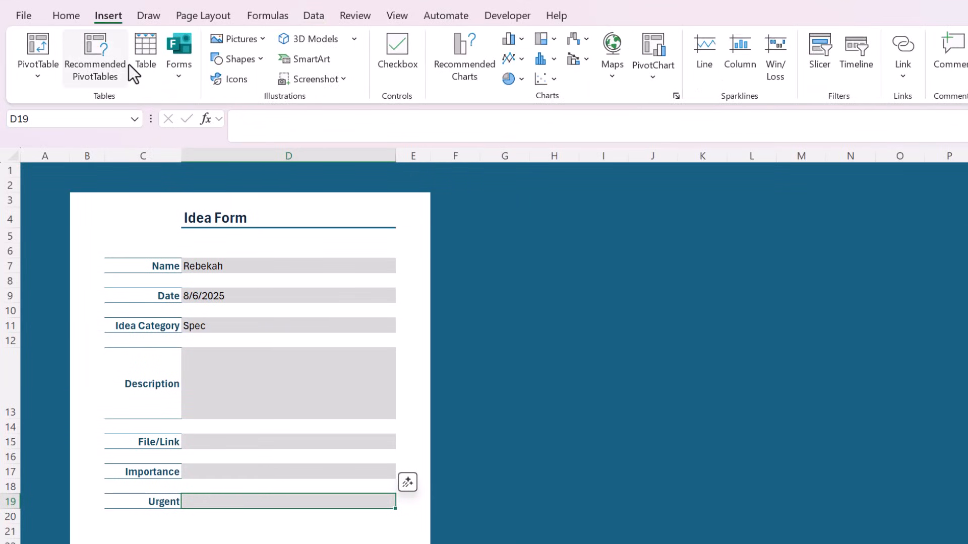
left_click(398, 51)
left_click(555, 499)
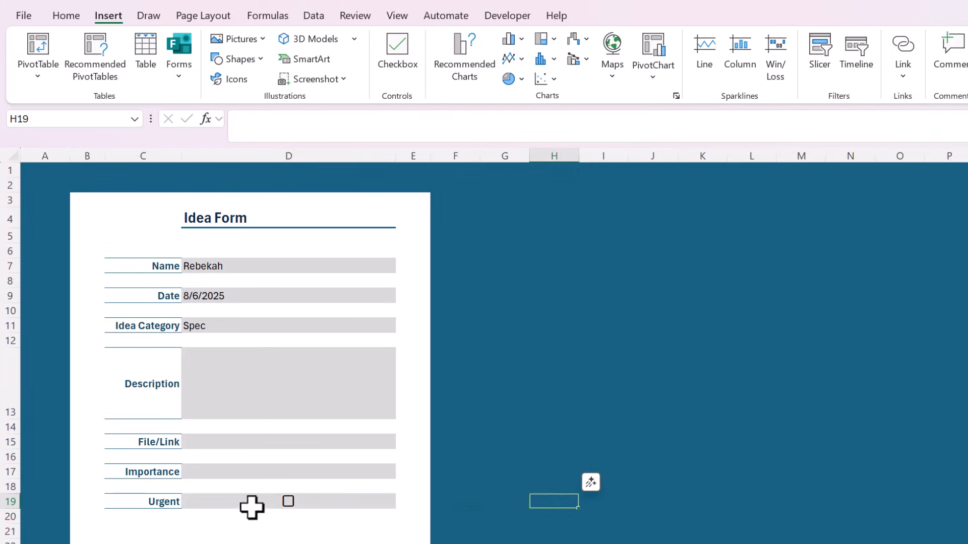
- Test the Urgent checkbox in D19 by ticking and unticking it
left_click(289, 501)
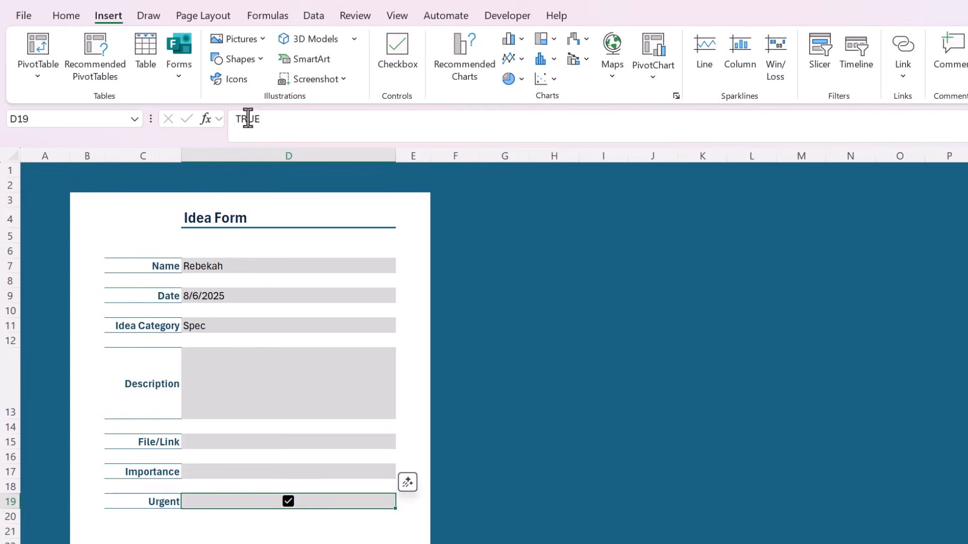
left_click(288, 501)
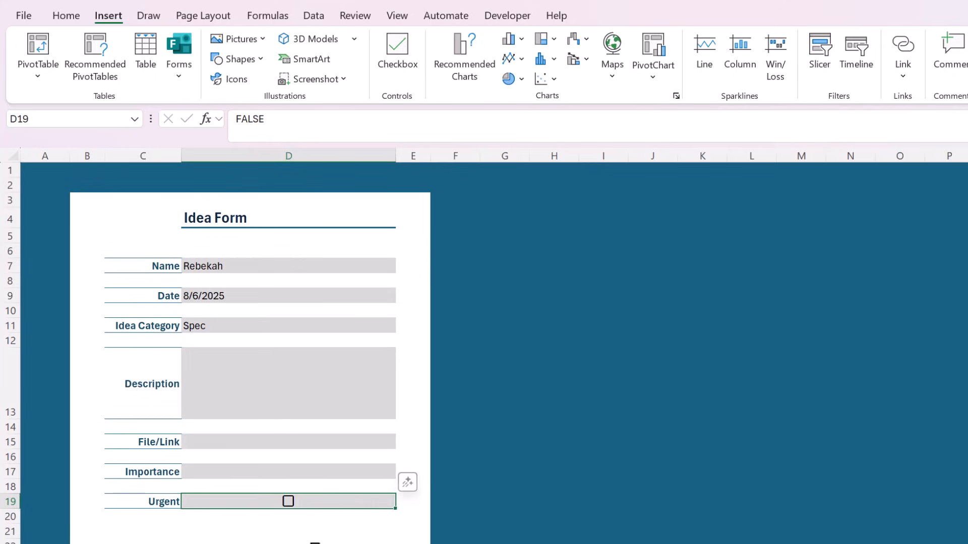
left_click(315, 543)
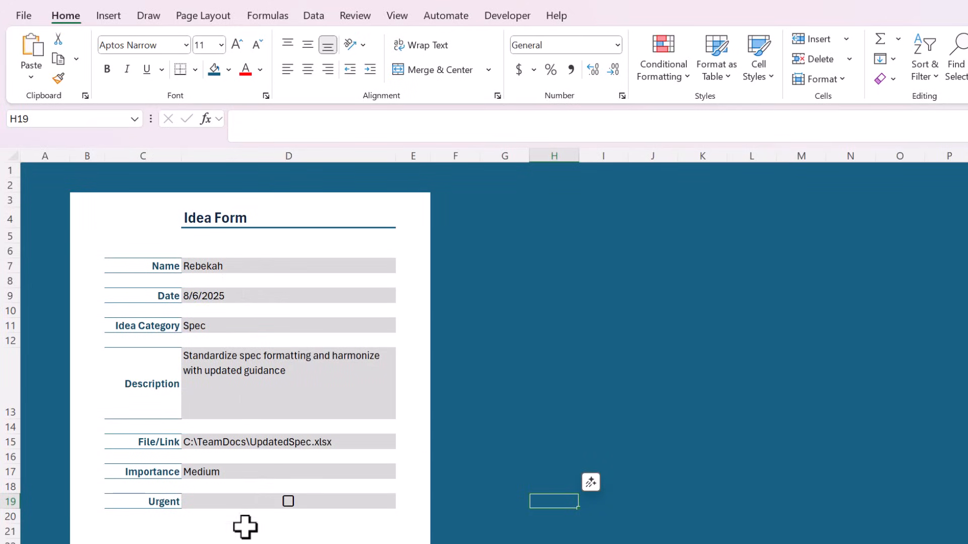
- Start an Office Scripts action recording from the Idea Form sheet, with an empty cell below the form selected
left_click(174, 540)
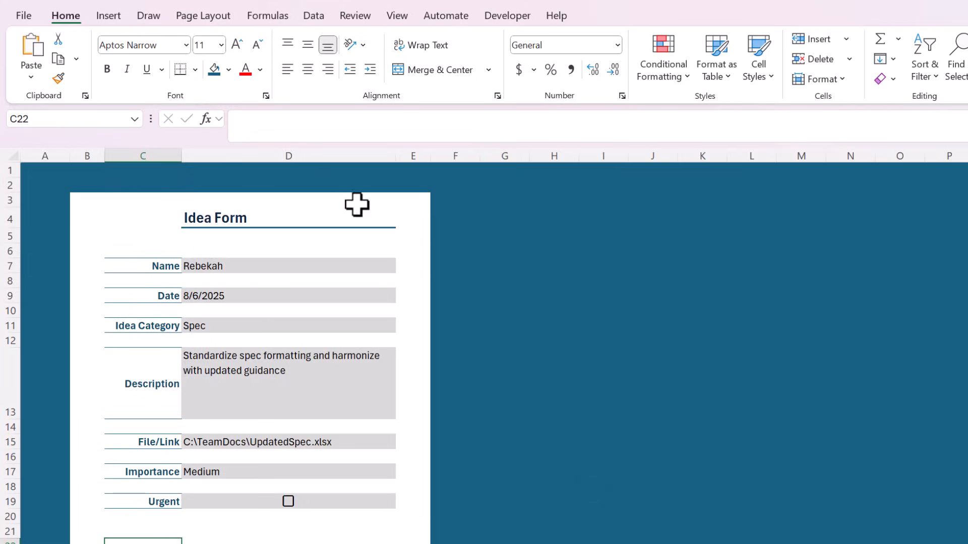
left_click(446, 12)
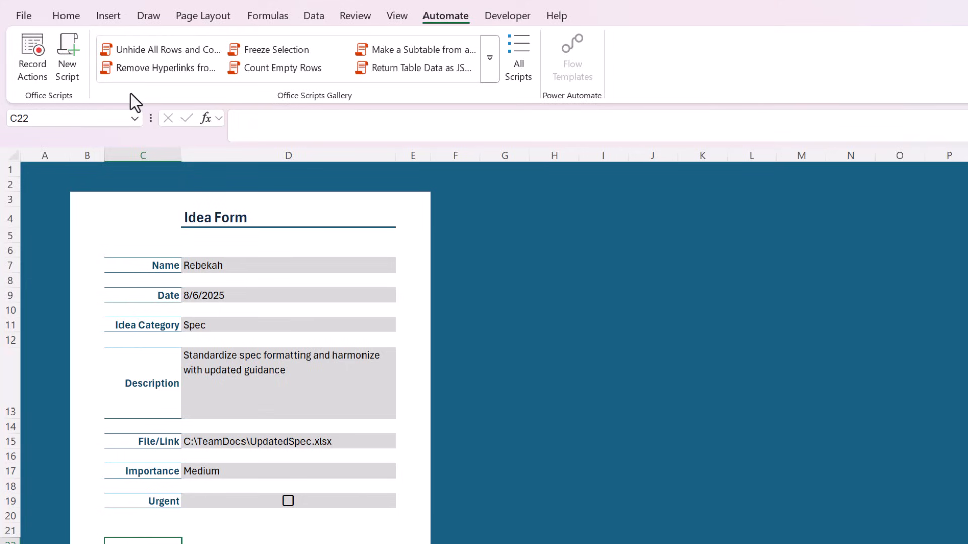
left_click(40, 78)
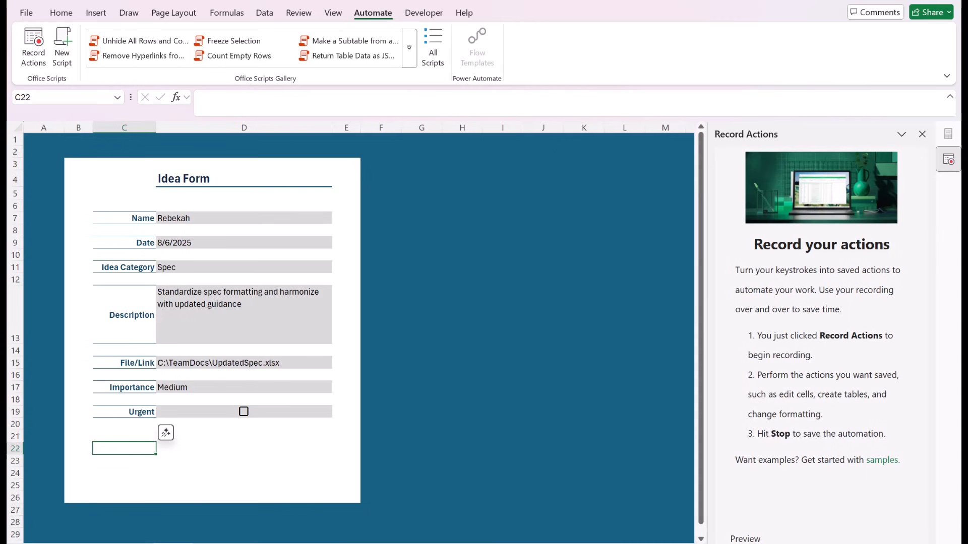
- Insert a blank table row above the first record of the ideas table on the My Team's Ideas sheet
left_click(135, 543)
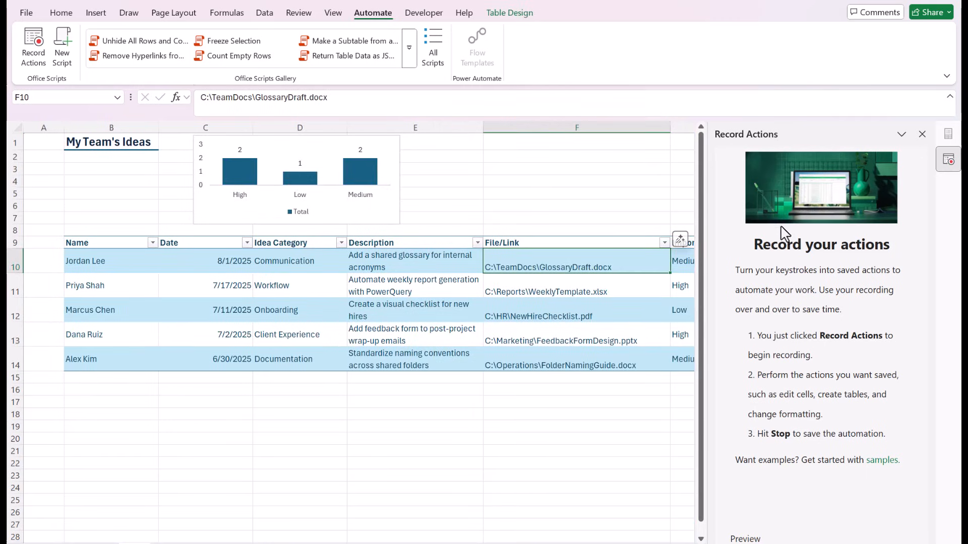
left_click(110, 259)
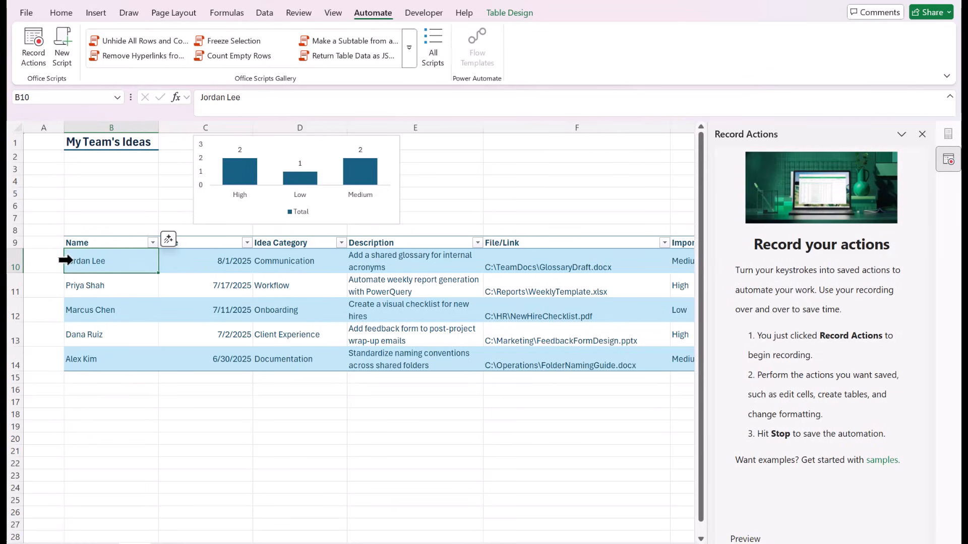
right_click(114, 258)
mouse_move(135, 262)
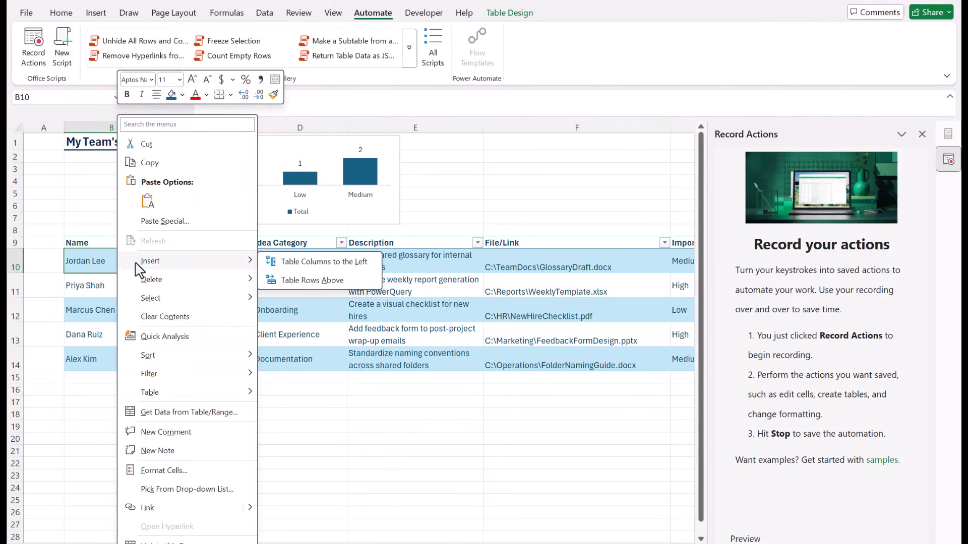
left_click(298, 280)
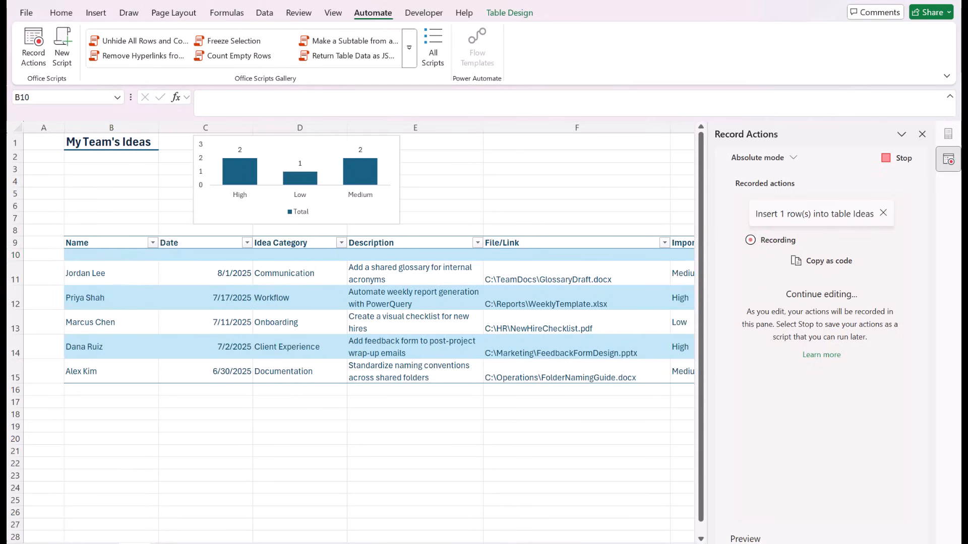
- Copy the Name entry D7 from the Idea Form and paste it as values into B10 of the ideas table
key("ctrl+Page_Up")
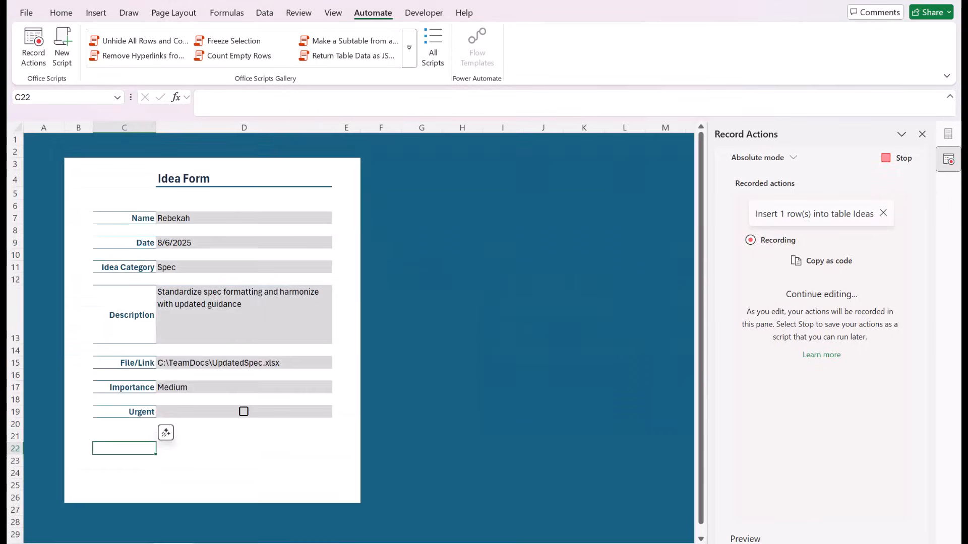
left_click(211, 220)
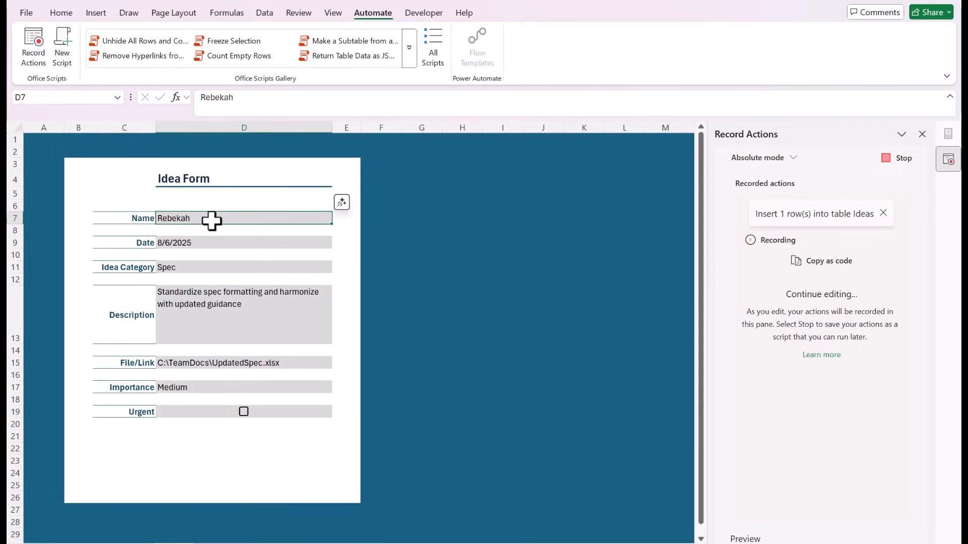
key("ctrl+c")
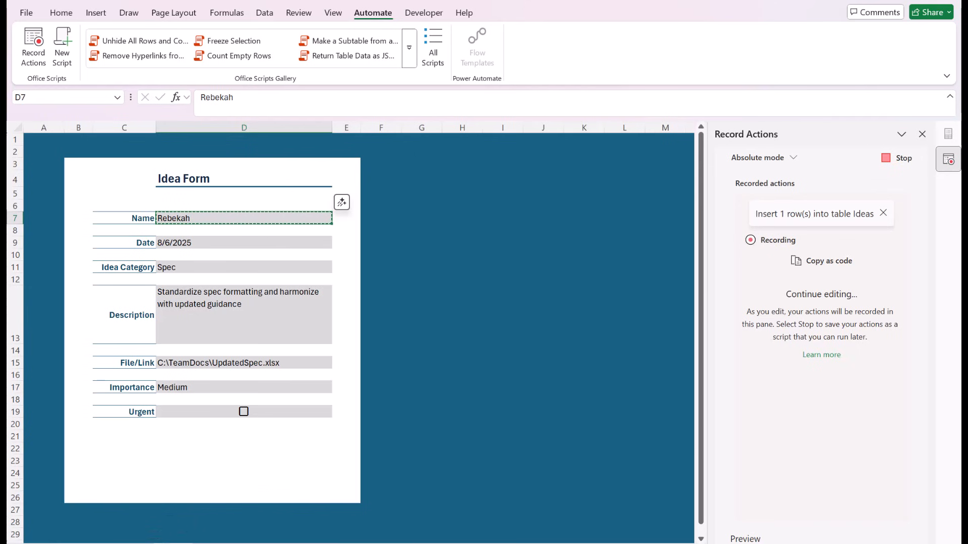
key("ctrl+Page_Down")
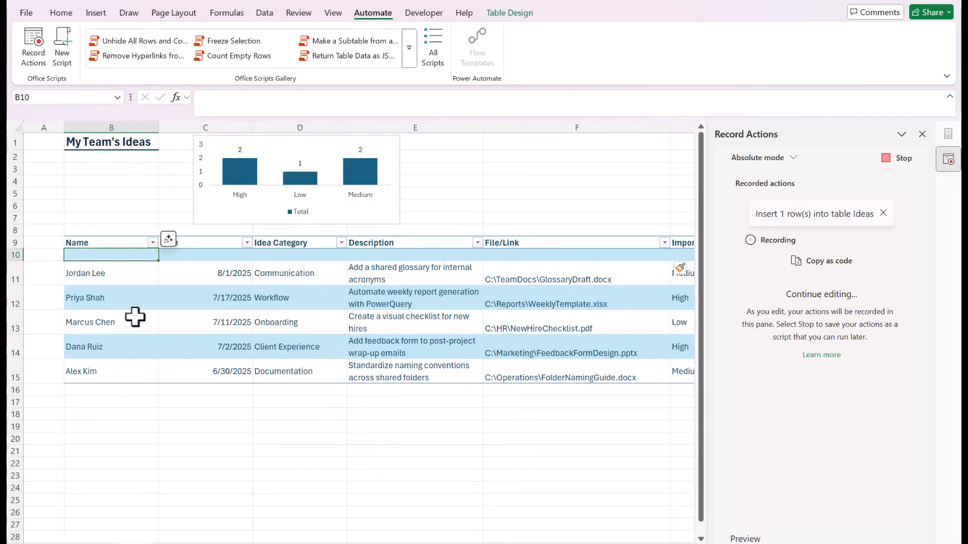
right_click(116, 255)
left_click(172, 206)
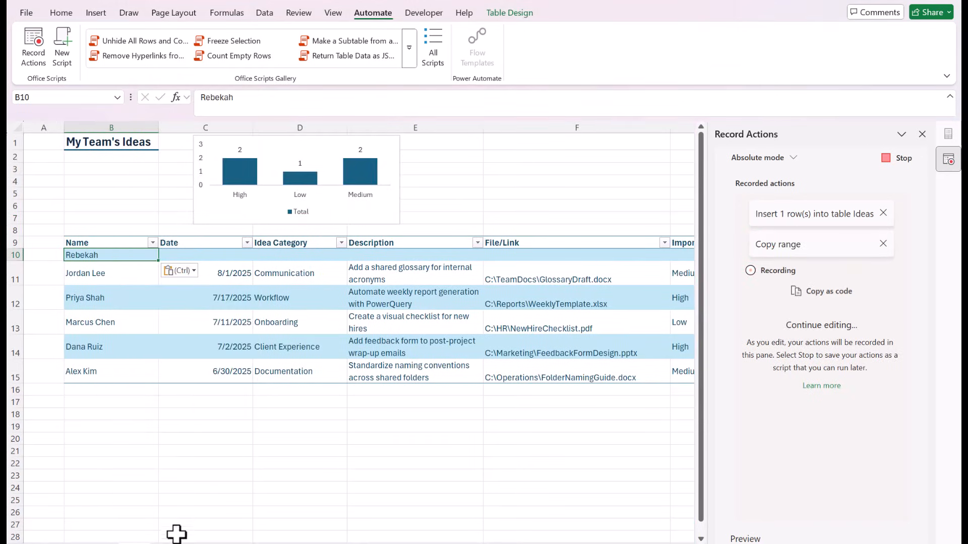
- Copy the form's Date entry D9 and paste it as values into C10 of the ideas table
key("ctrl+Page_Up")
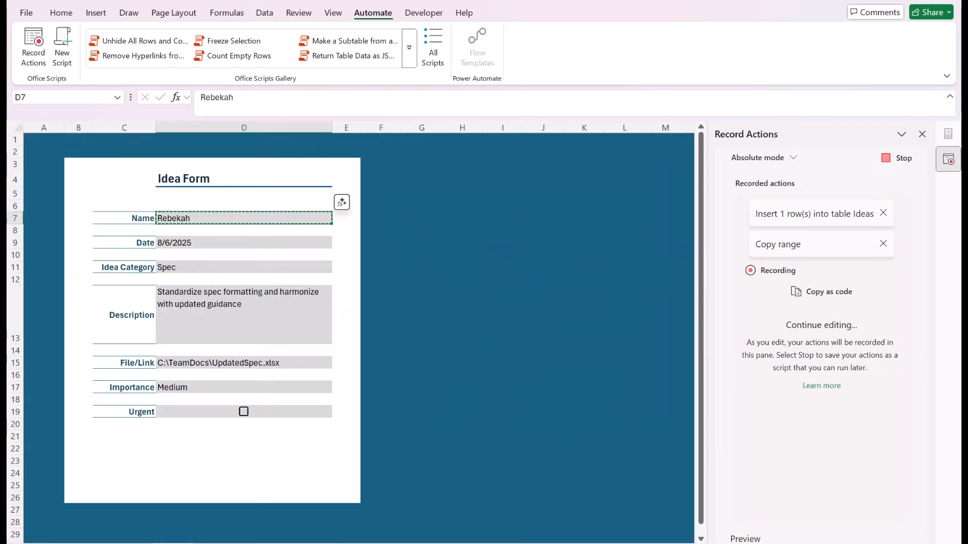
left_click(220, 244)
key("ctrl+Page_Down")
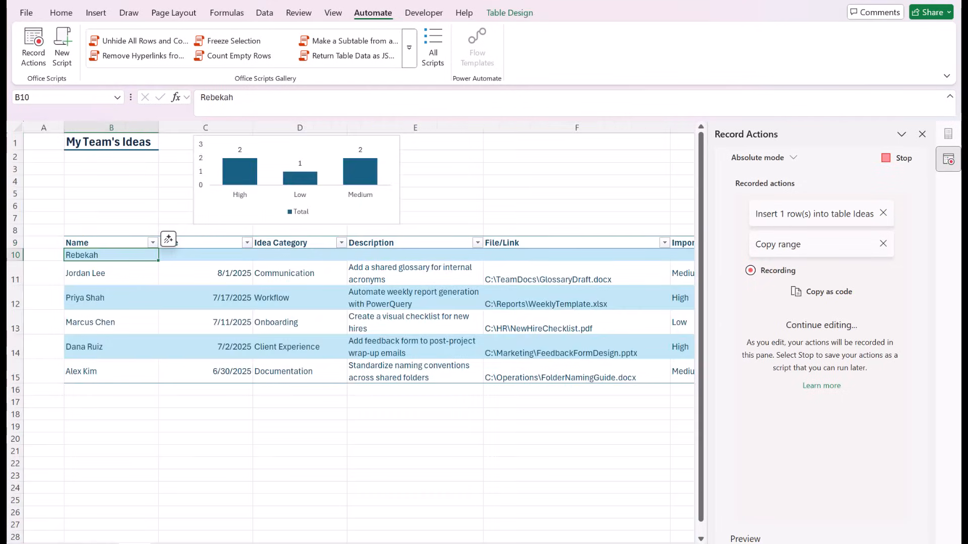
left_click(200, 255)
right_click(200, 255)
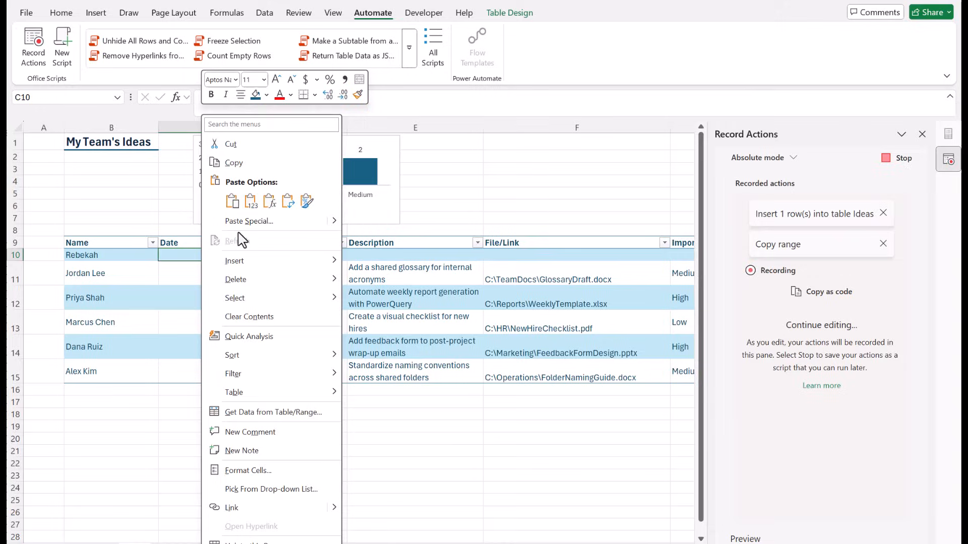
left_click(250, 201)
- Copy the form's Idea Category entry D11 and paste it as values into D10 of the ideas table
key("ctrl+Page_Up")
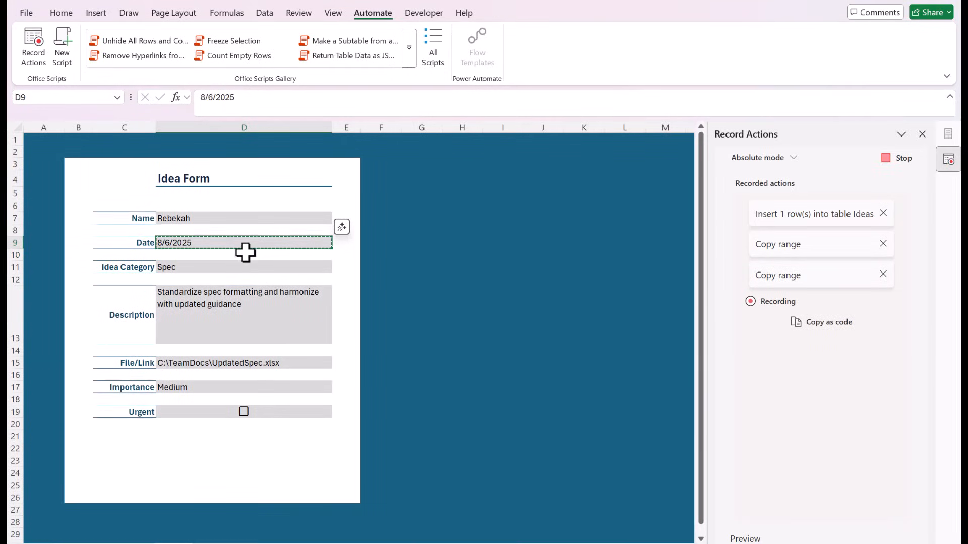
left_click(236, 275)
left_click(237, 267)
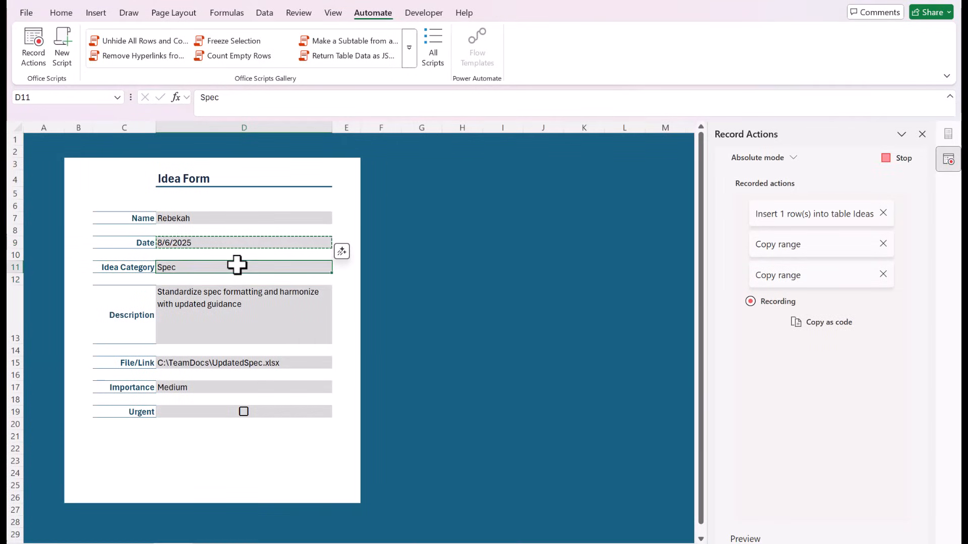
key("ctrl+c")
key("ctrl+Page_Down")
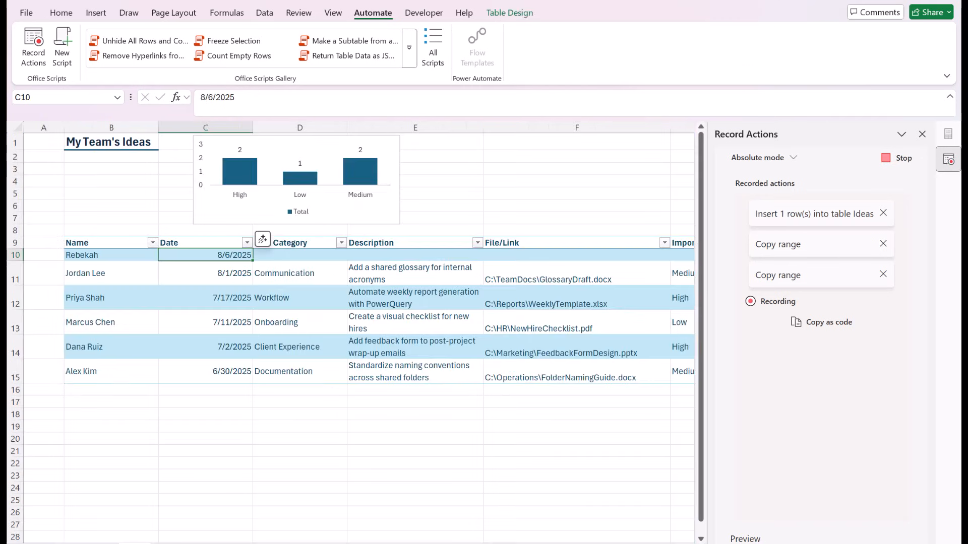
right_click(264, 255)
left_click(316, 202)
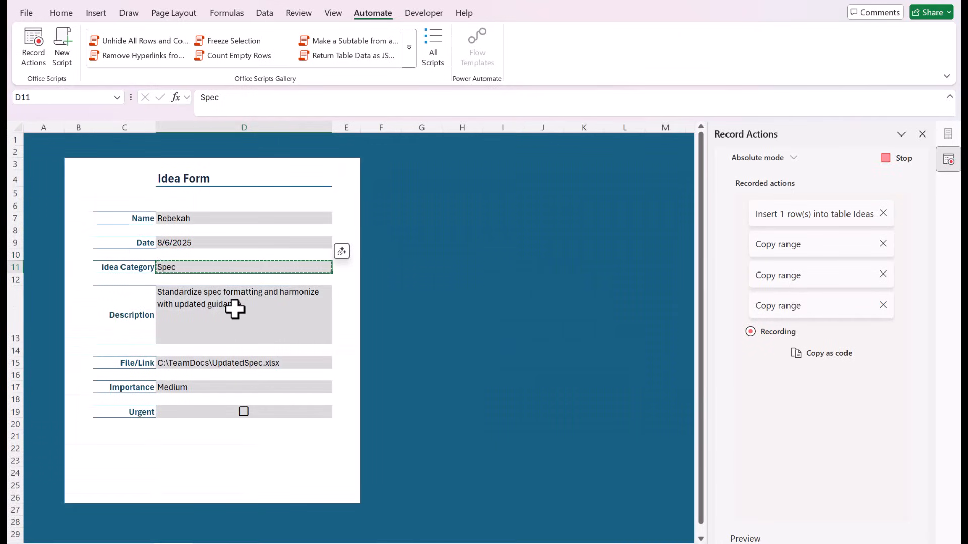
- Copy the form's Description entry D13 and paste it as values into E10 of the ideas table
left_click(227, 305)
key("ctrl+c")
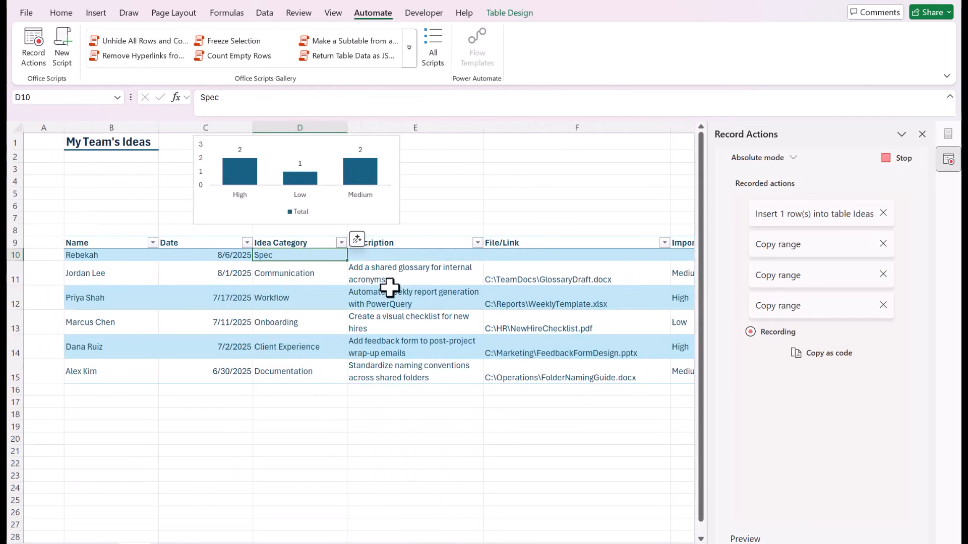
right_click(391, 255)
left_click(443, 199)
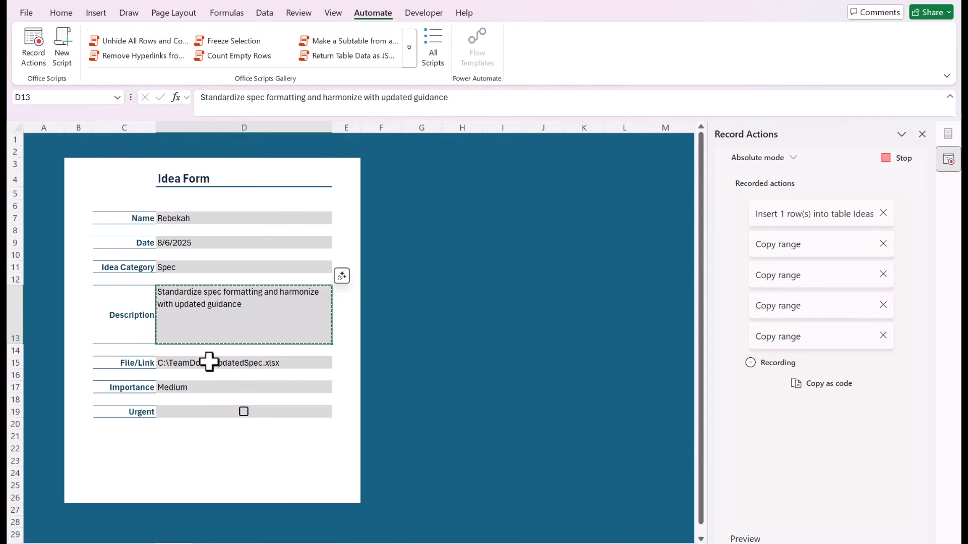
- Copy the form's File/Link entry D15 and paste it as values into F10 of the ideas table
left_click(210, 362)
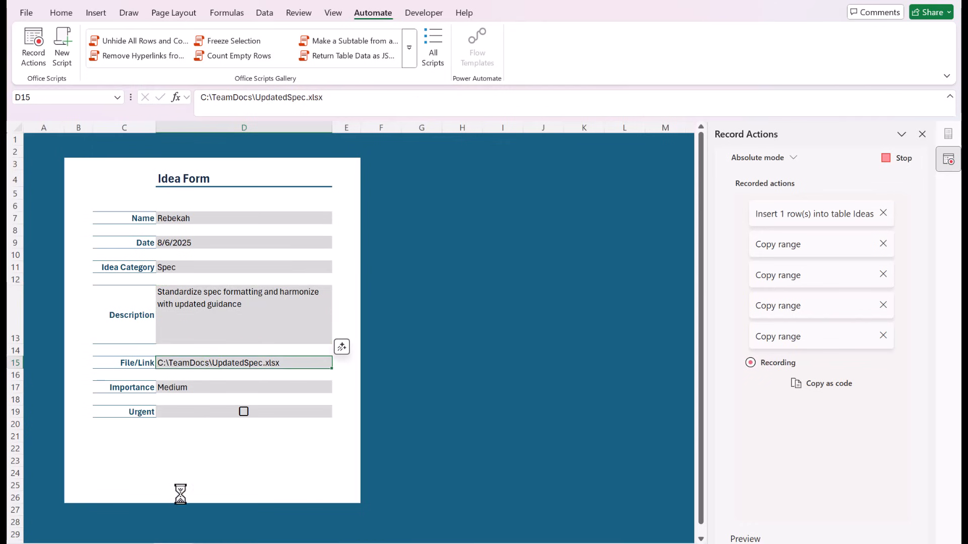
key("ctrl+c")
left_click(172, 538)
right_click(546, 256)
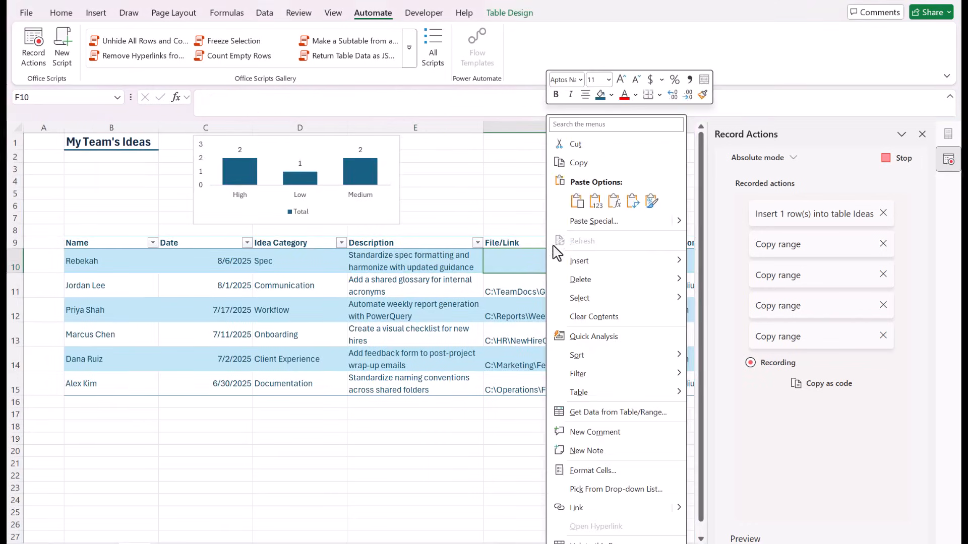
left_click(596, 201)
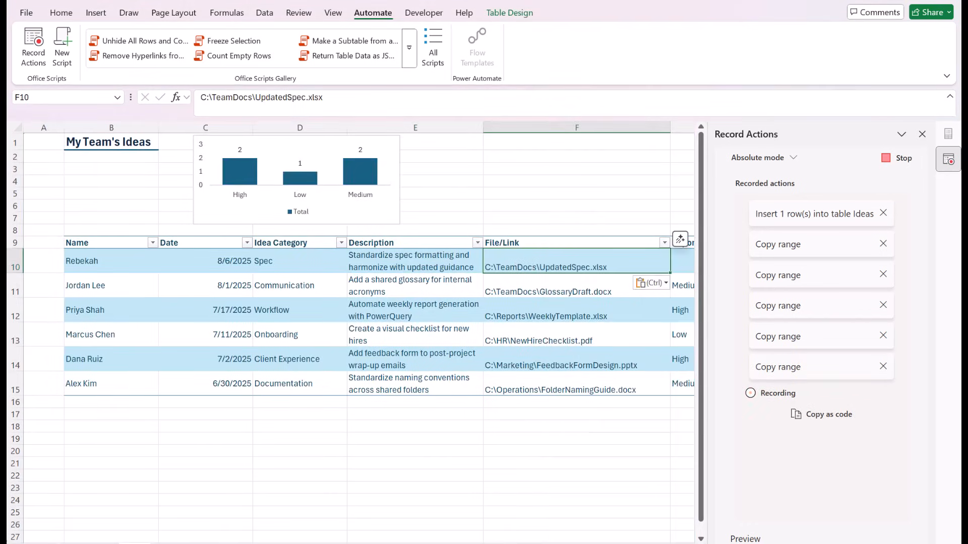
- Copy the form's Importance entry D17 and paste it as values into G10 of the ideas table
left_click(95, 541)
left_click(246, 384)
key("ctrl+c")
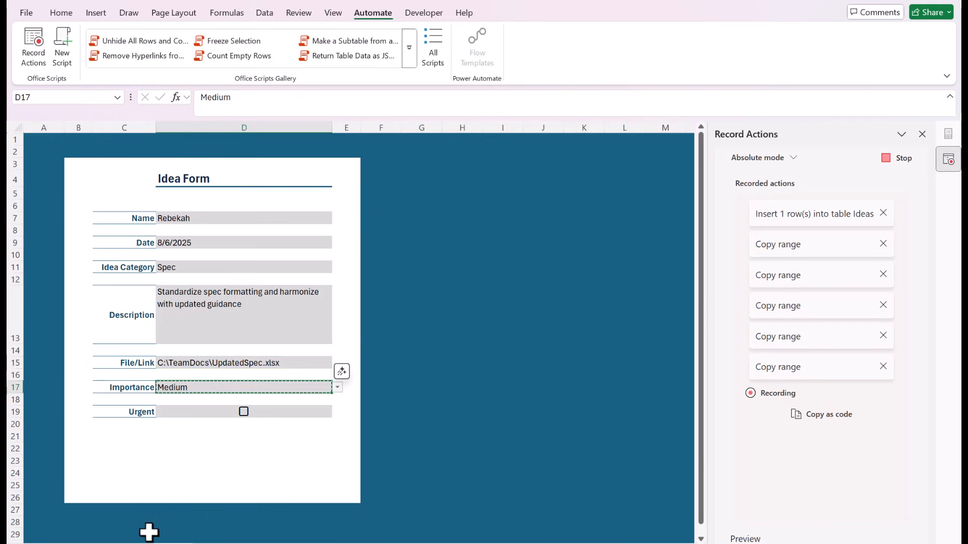
left_click(149, 535)
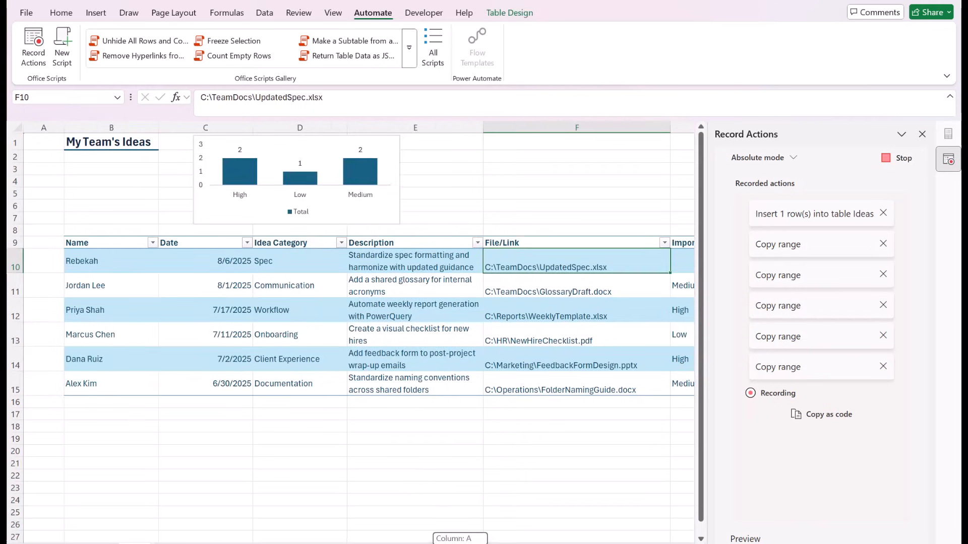
scroll(444, 525, "right", 3)
left_click(540, 267)
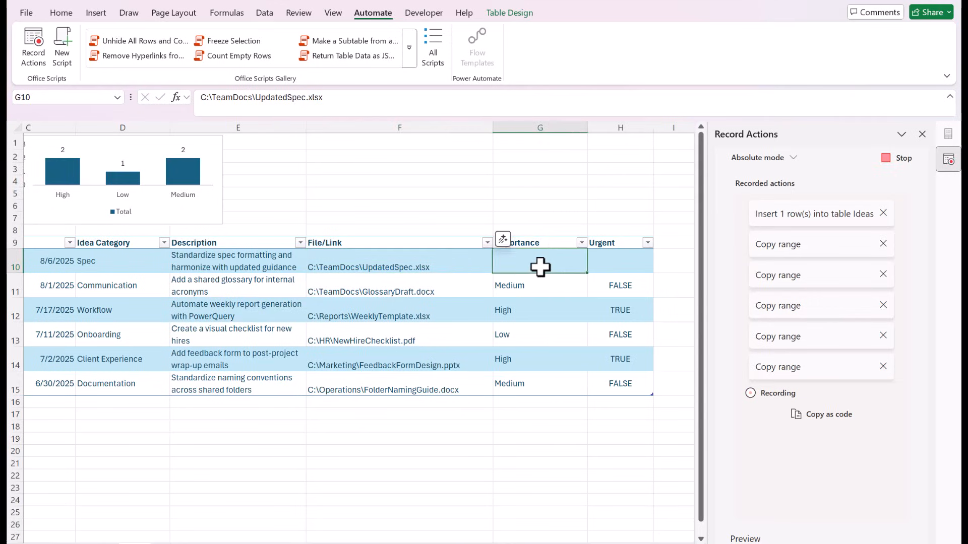
right_click(540, 267)
left_click(572, 196)
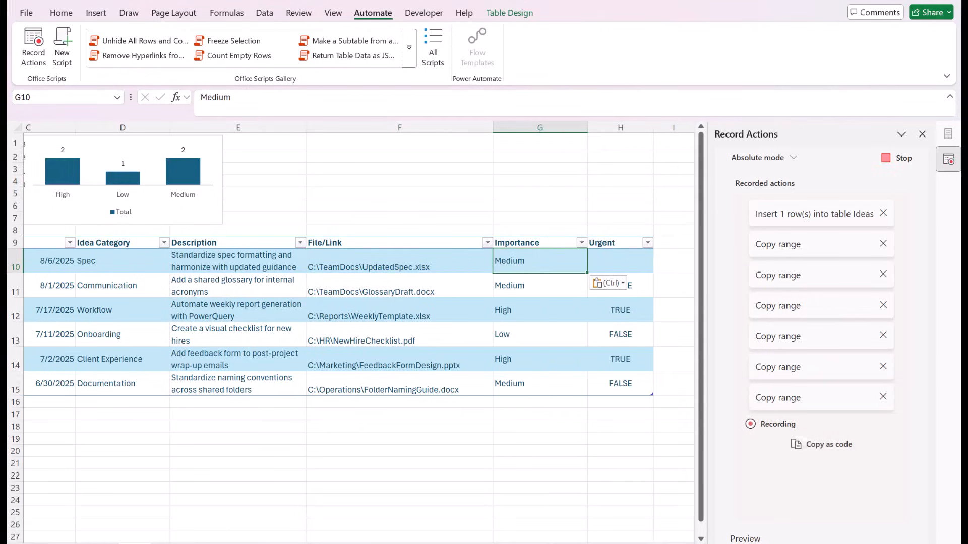
- Copy the form's Urgent checkbox cell D19 and paste it as values into H10 of the ideas table
left_click(96, 541)
left_click(215, 411)
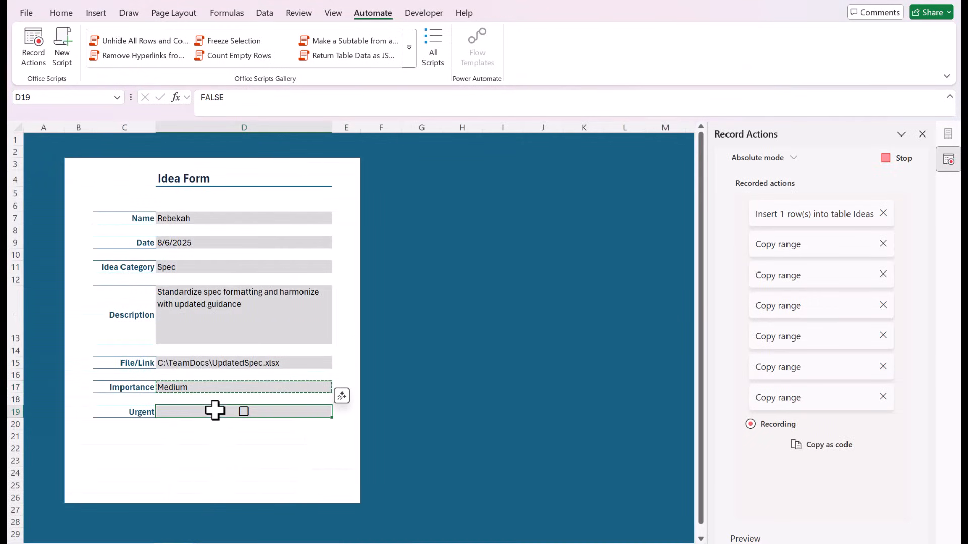
key("ctrl+c")
left_click(134, 542)
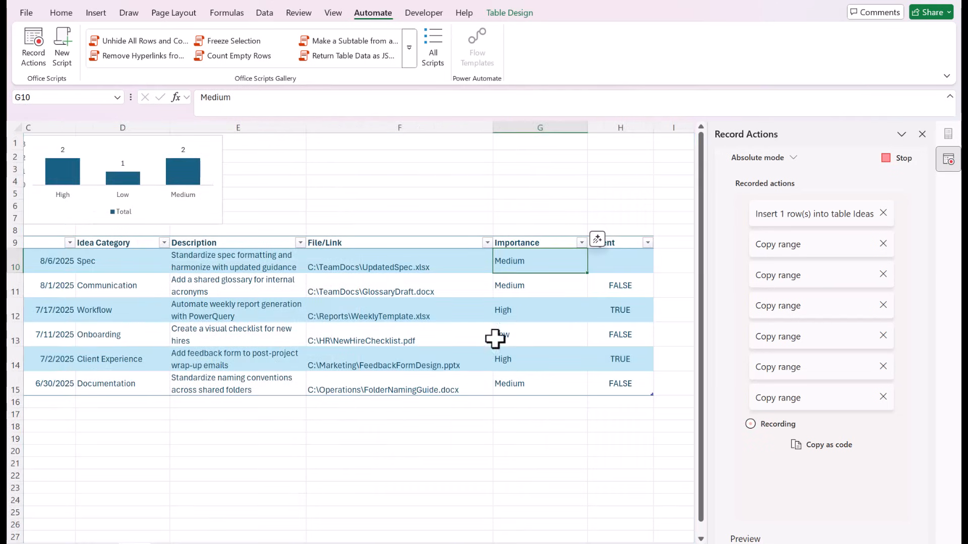
left_click(630, 260)
right_click(631, 259)
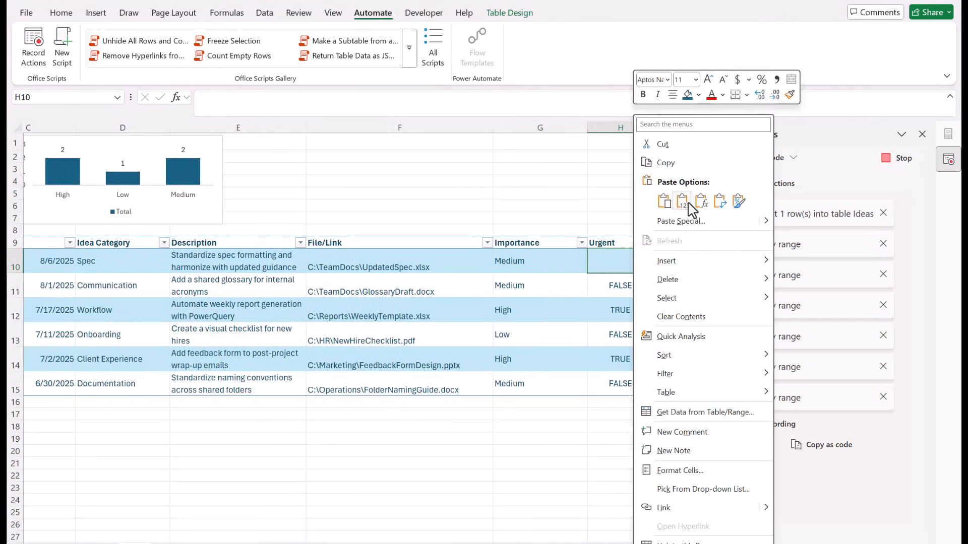
left_click(690, 207)
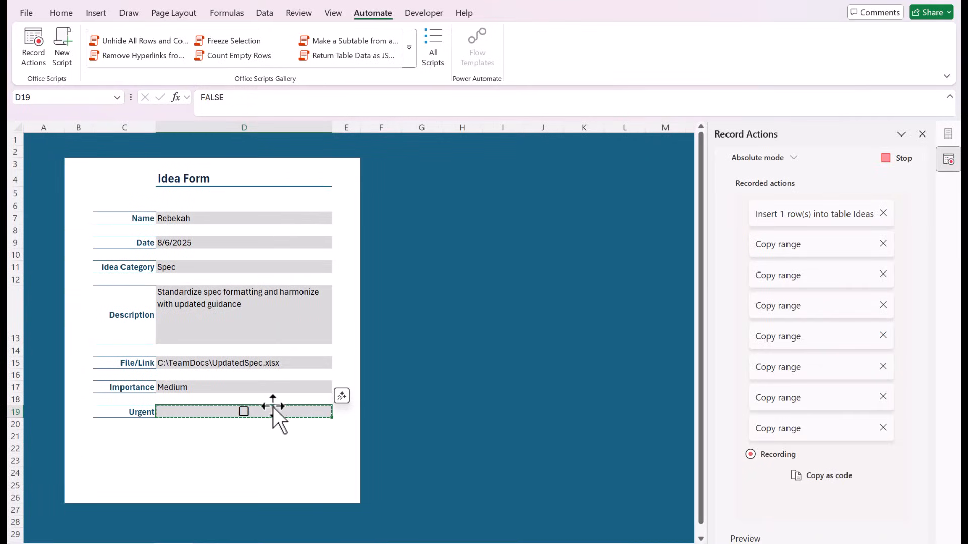
- Clear the Name entry D7 and the Date entry D9 on the Idea Form while recording
left_click_drag(246, 219, 244, 411)
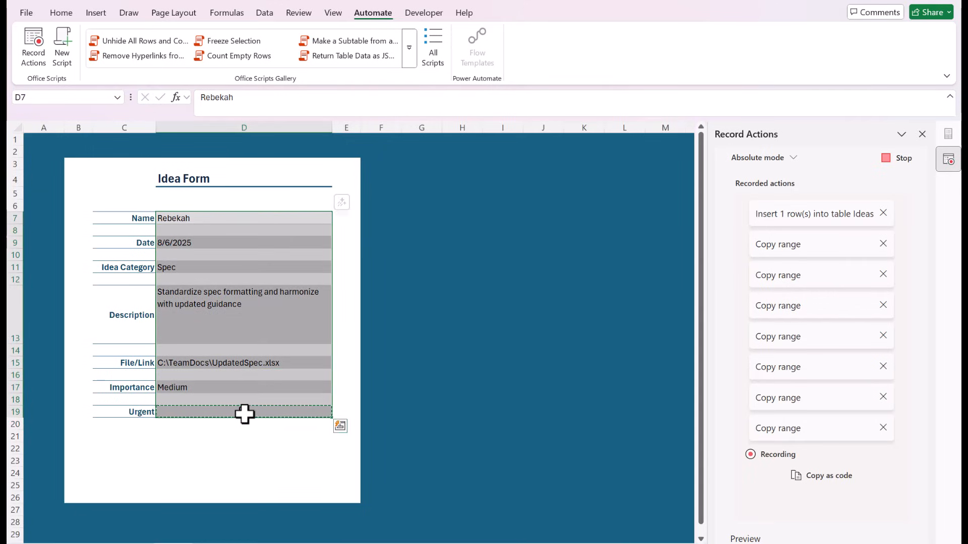
left_click(218, 219)
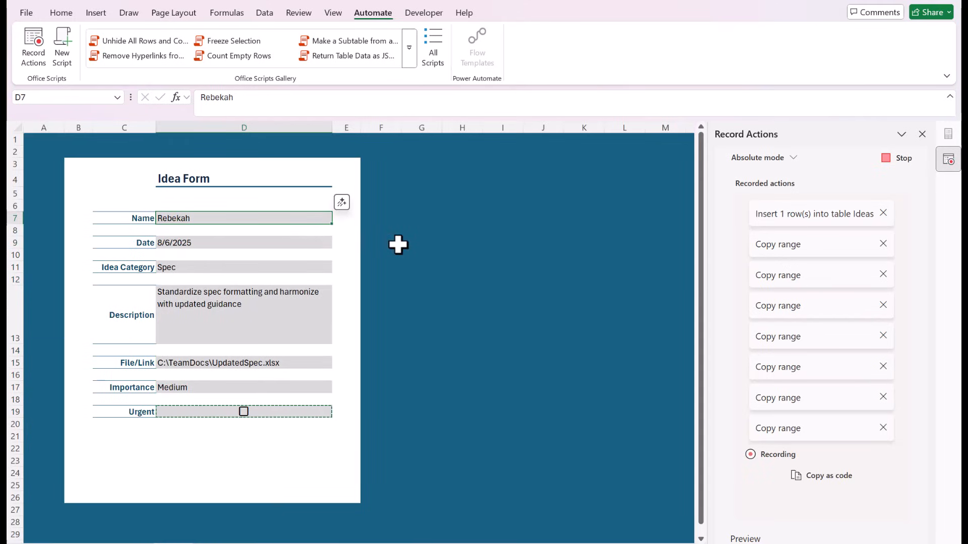
key("Delete")
key("Down")
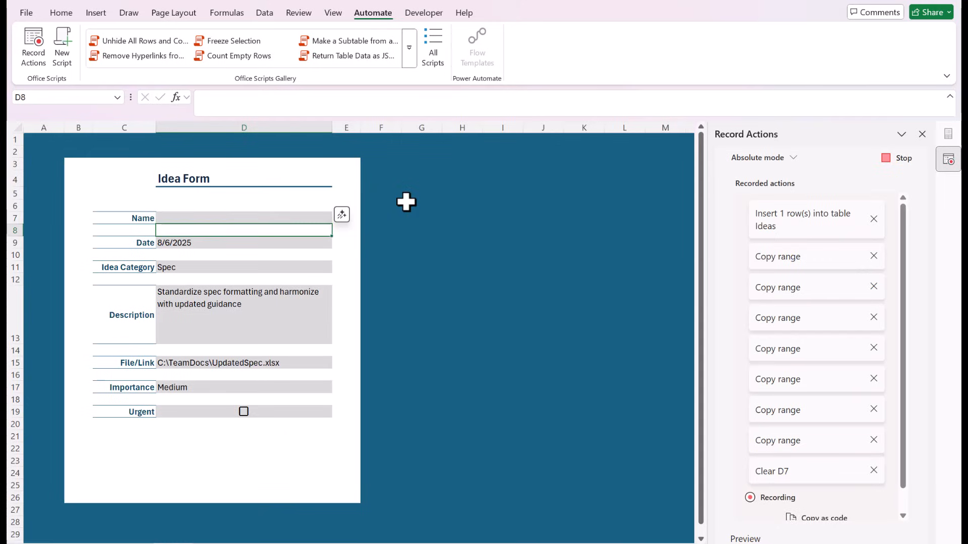
key("Down")
key("Delete")
key("Down")
key("Down")
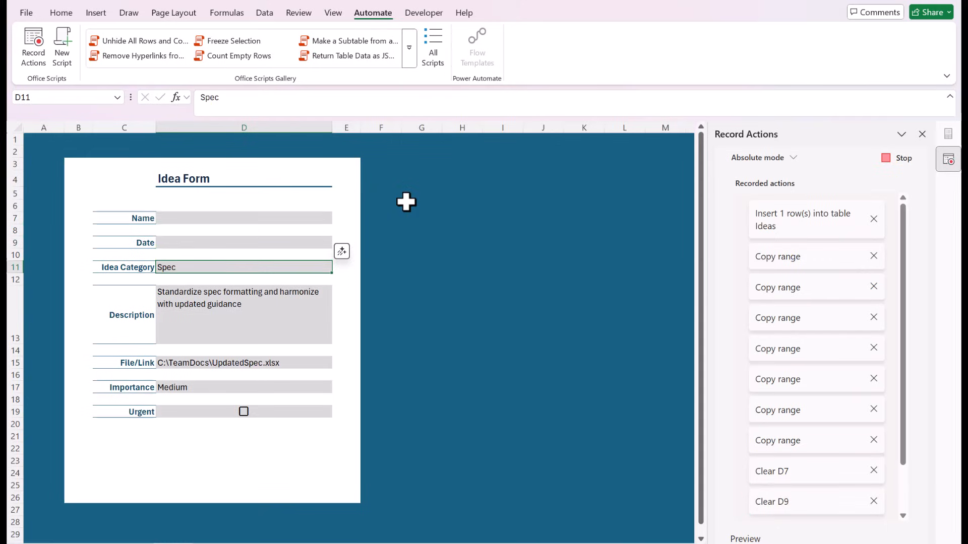
- Clear the form's Idea Category entry D11, Description entry D13 and File/Link entry D15
key("Delete")
key("Down")
key("Down")
key("Delete")
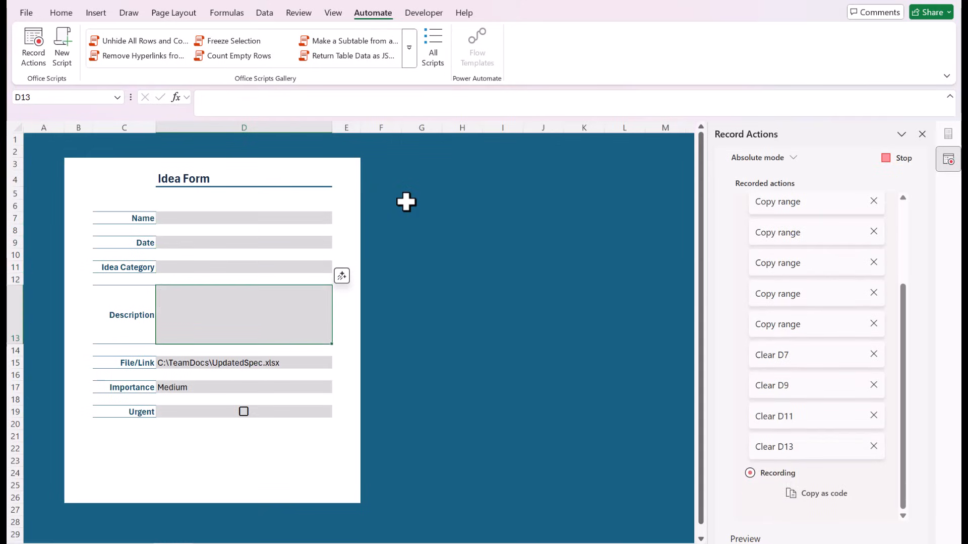
key("Down")
key("Down")
key("Delete")
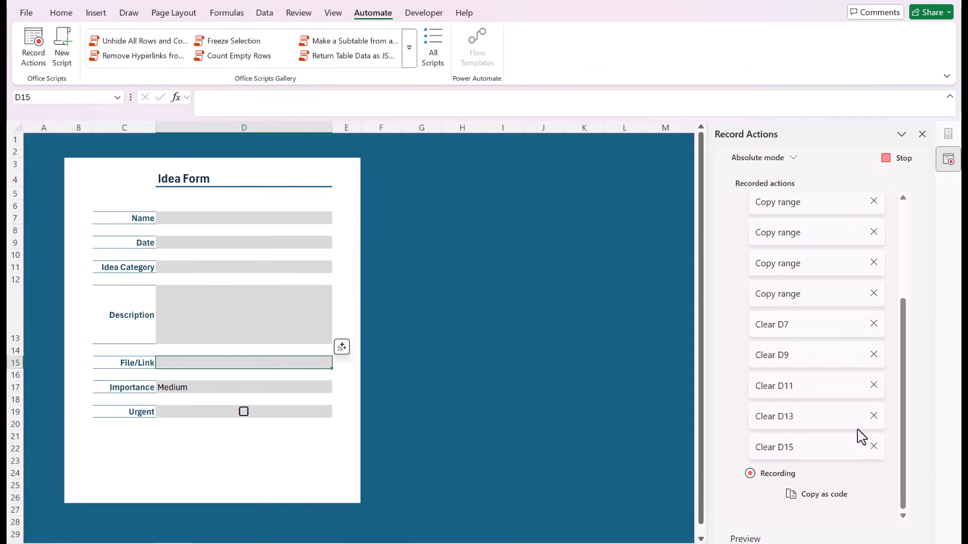
- Clear the blank cell D16 and the form's Importance entry D17
key("Down")
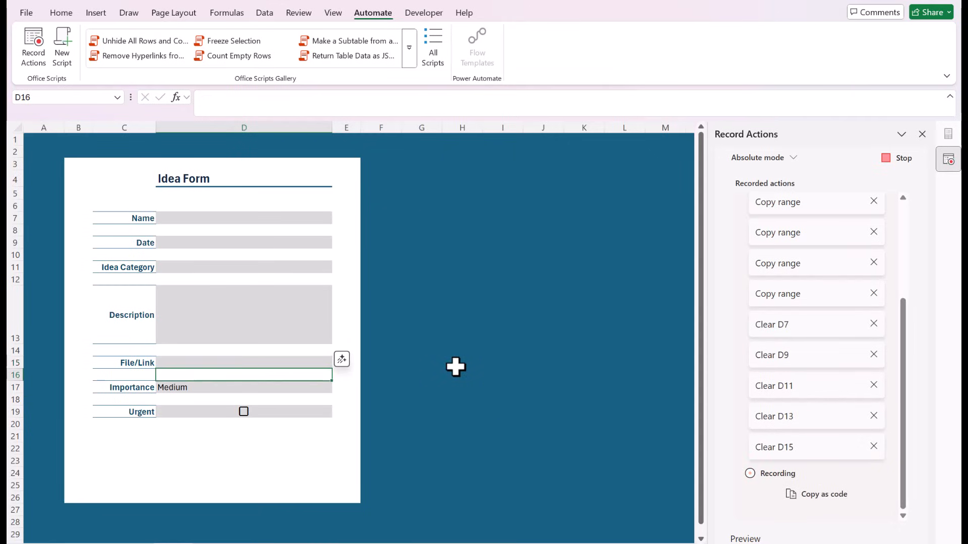
key("Delete")
key("Down")
key("Delete")
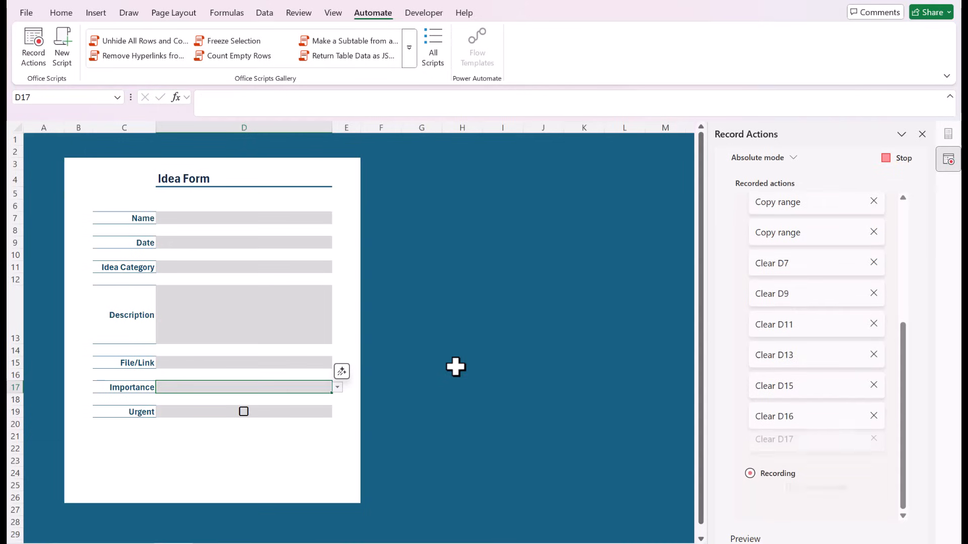
- Reset the form's Urgent checkbox by entering FALSE in D19
key("Down")
key("Down")
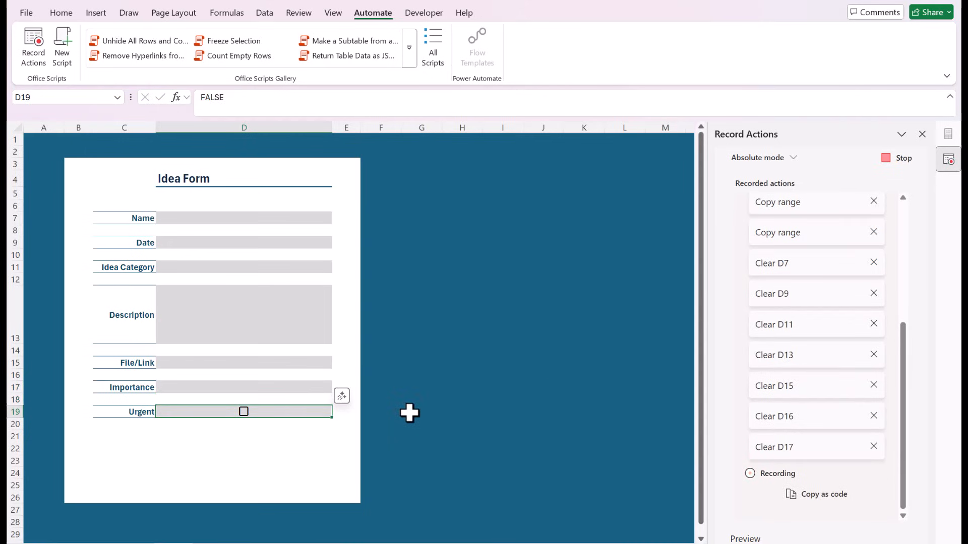
type("FAL")
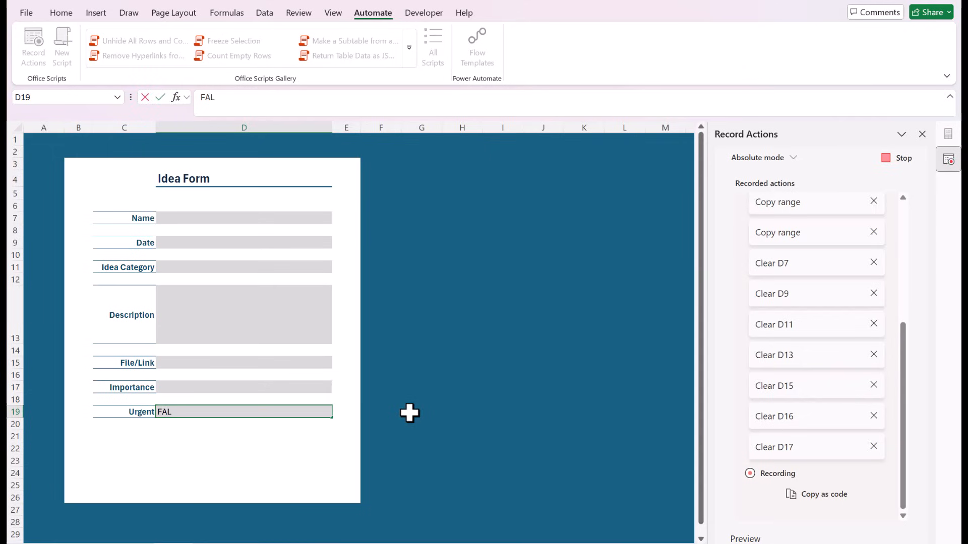
type("SE")
key("Return")
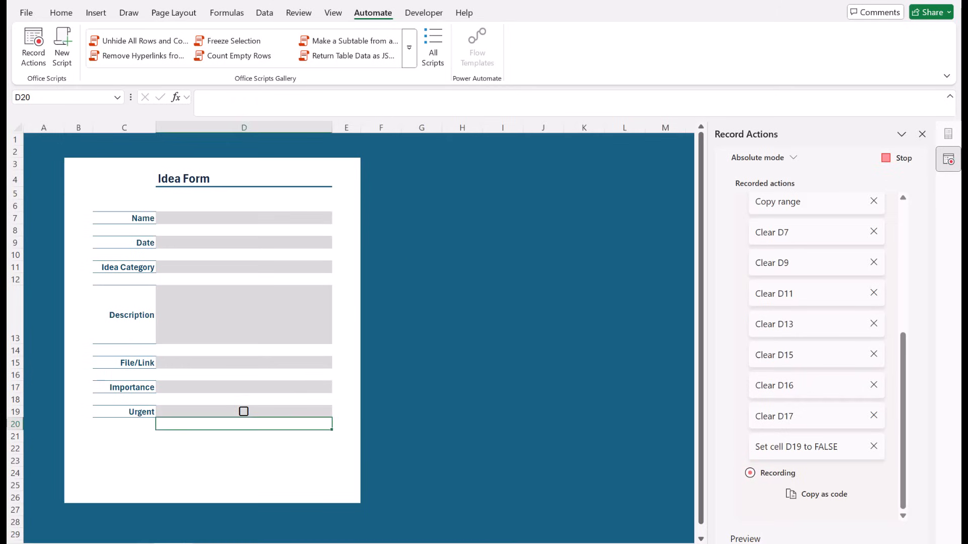
- Sort the ideas table by its Date column from oldest to newest
key("ctrl+Page_Down")
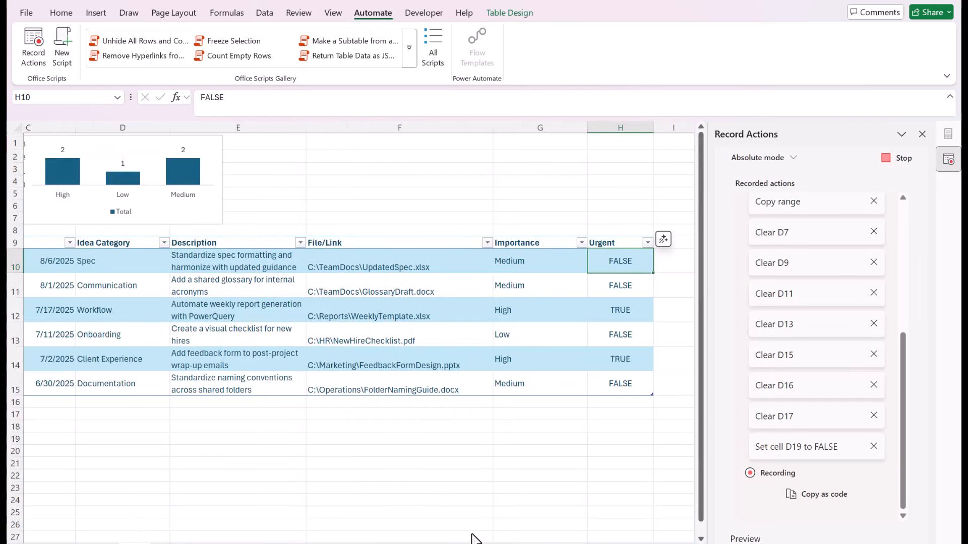
left_click_drag(539, 543, 488, 543)
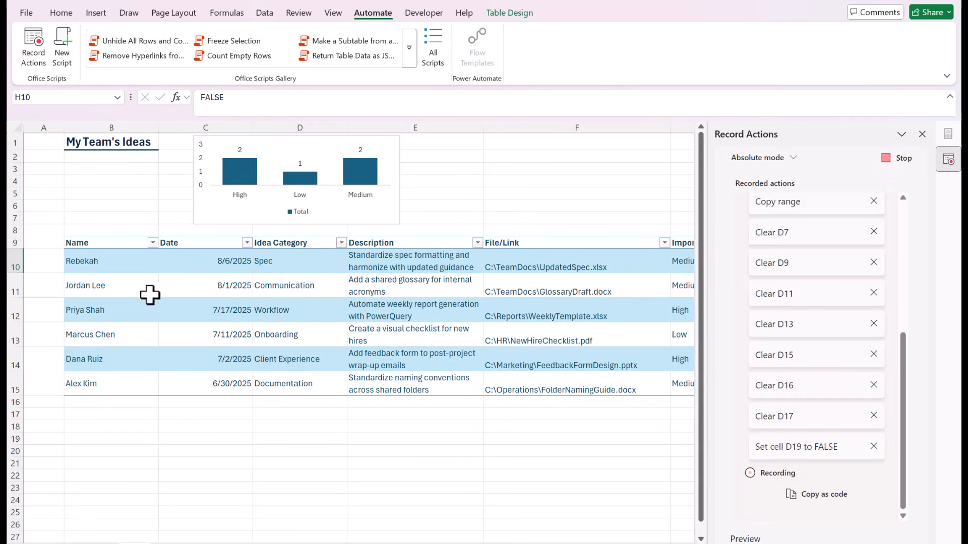
left_click(247, 243)
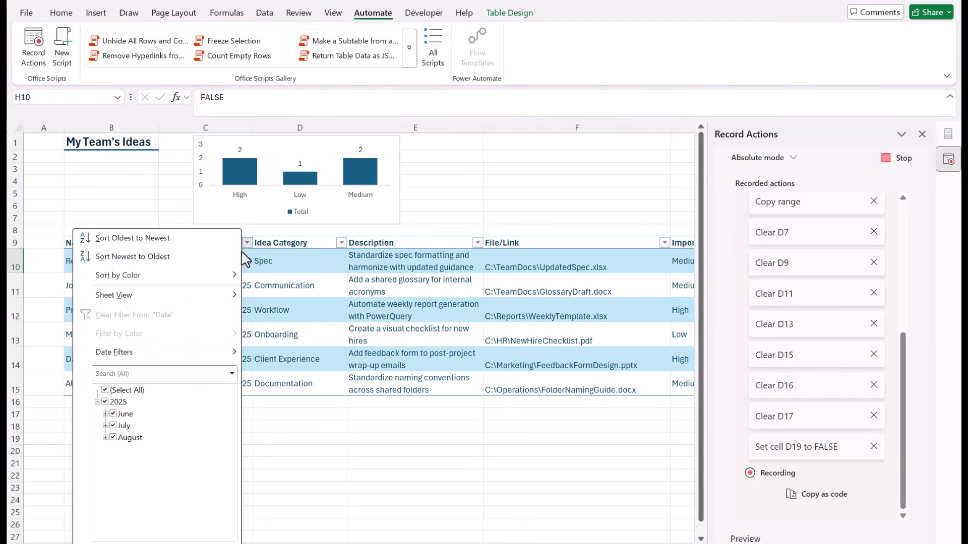
left_click(153, 239)
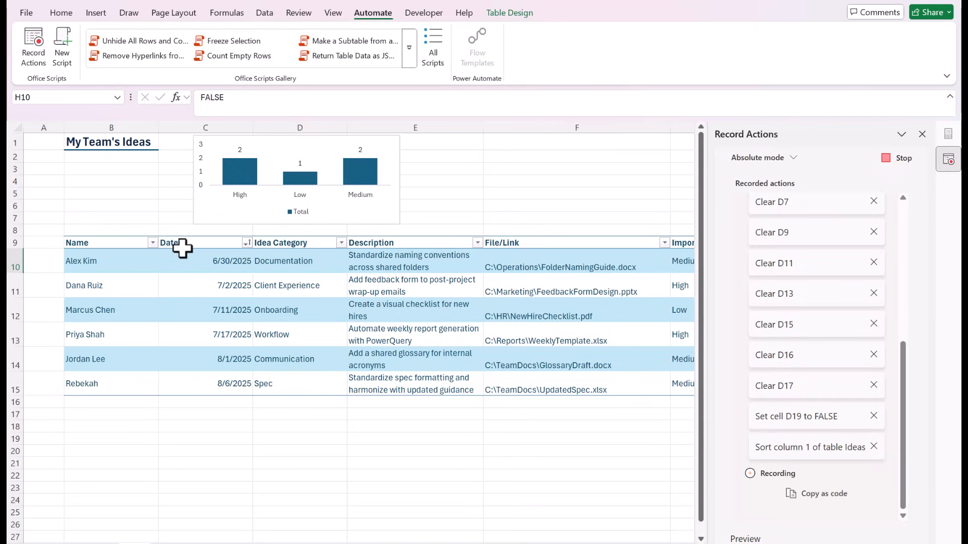
left_click(98, 390)
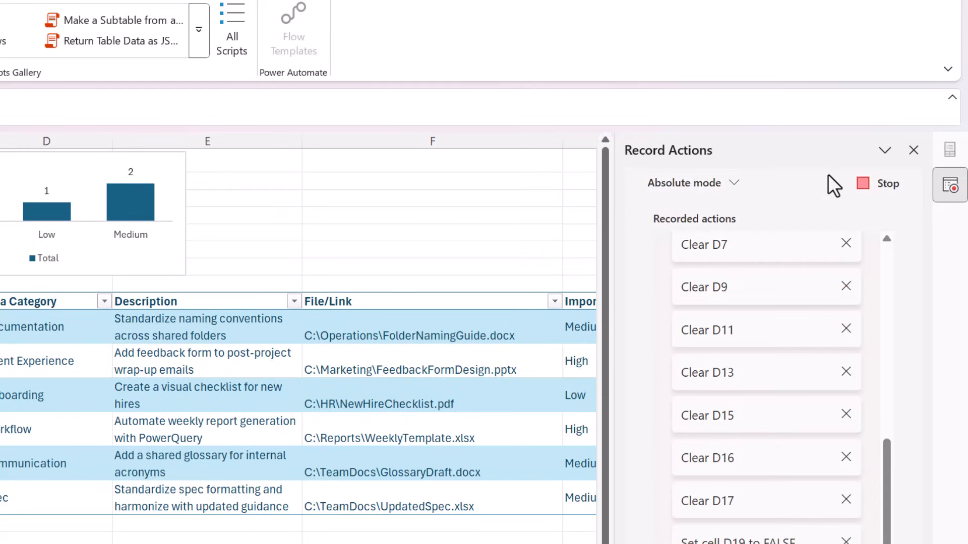
- Stop recording the actions and rename the recorded script Log Idea
left_click(867, 187)
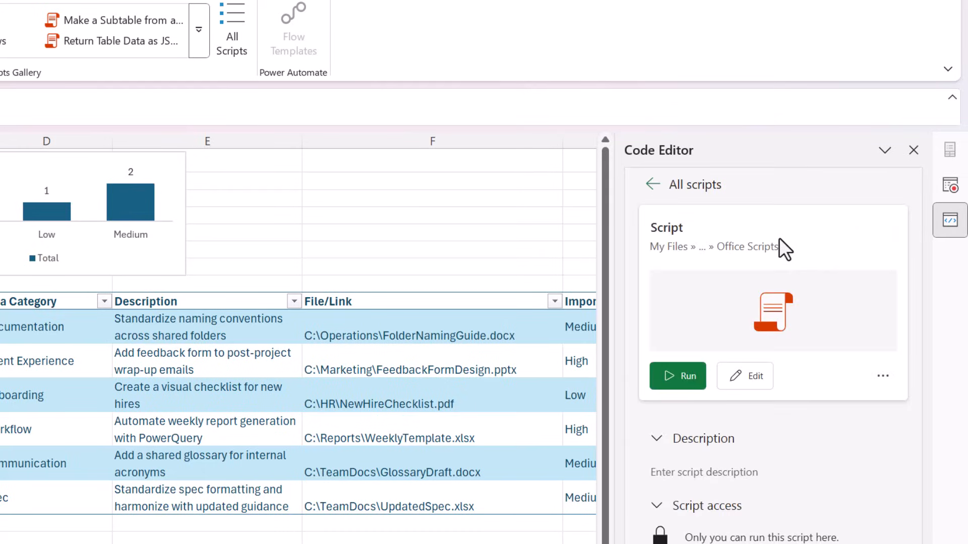
left_click(676, 230)
double_click(653, 231)
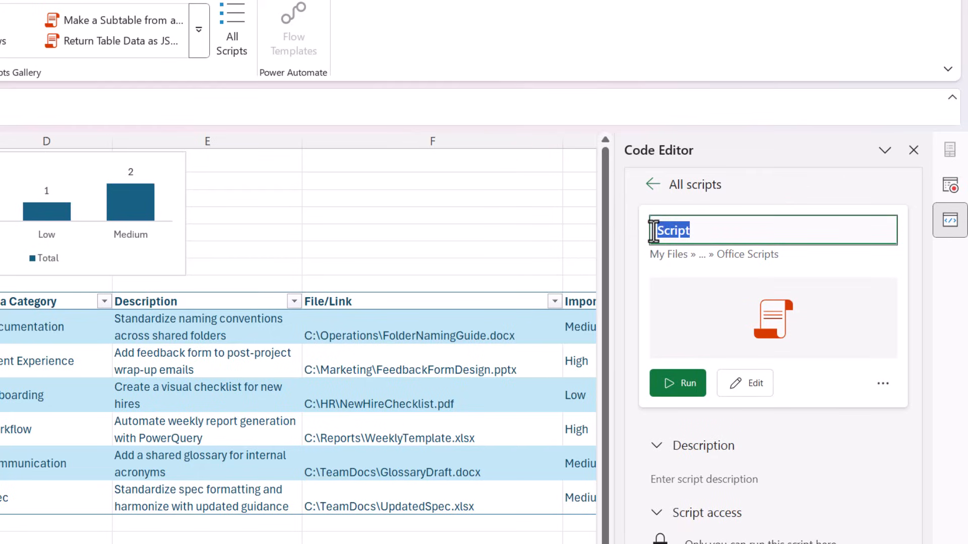
key("BackSpace")
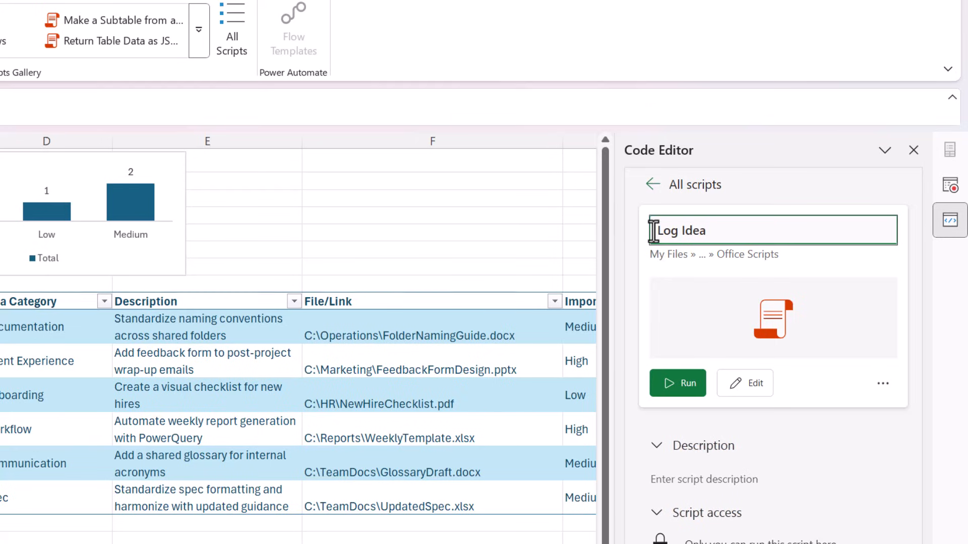
key("Return")
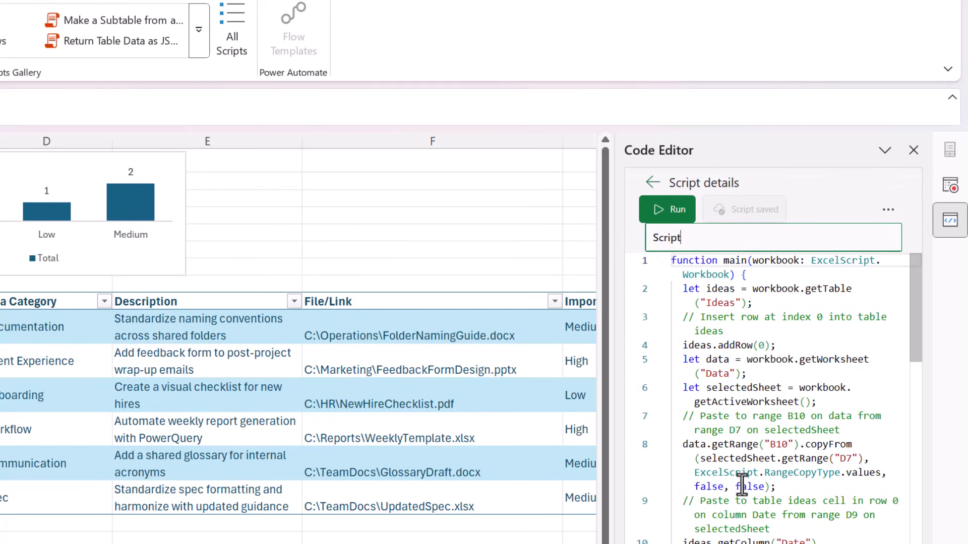
- Look through the recorded script's code and return to its details page
scroll(739, 483, "down", 5)
scroll(739, 481, "up", 5)
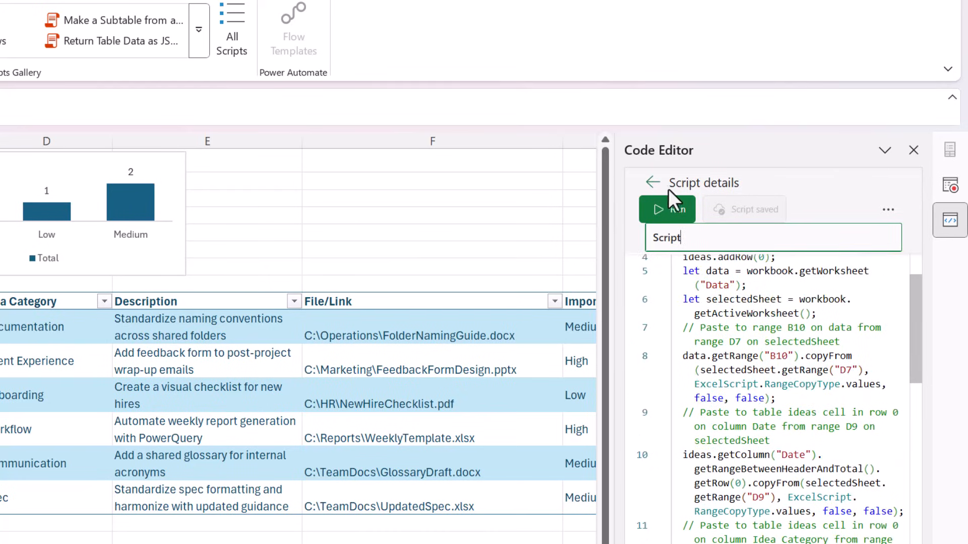
left_click(653, 183)
left_click(813, 424)
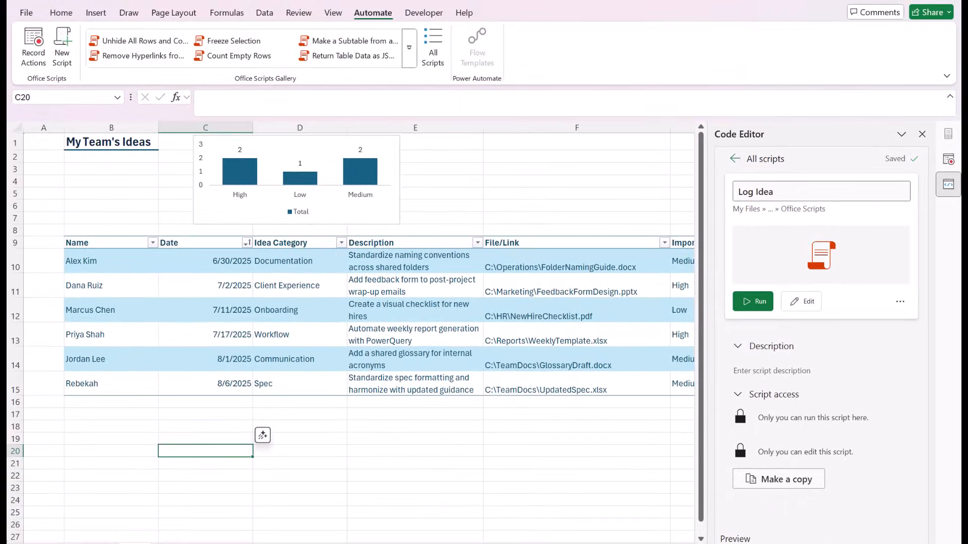
- Run the Log Idea script on the filled-in Idea Form and return to the ideas table sheet
left_click(172, 543)
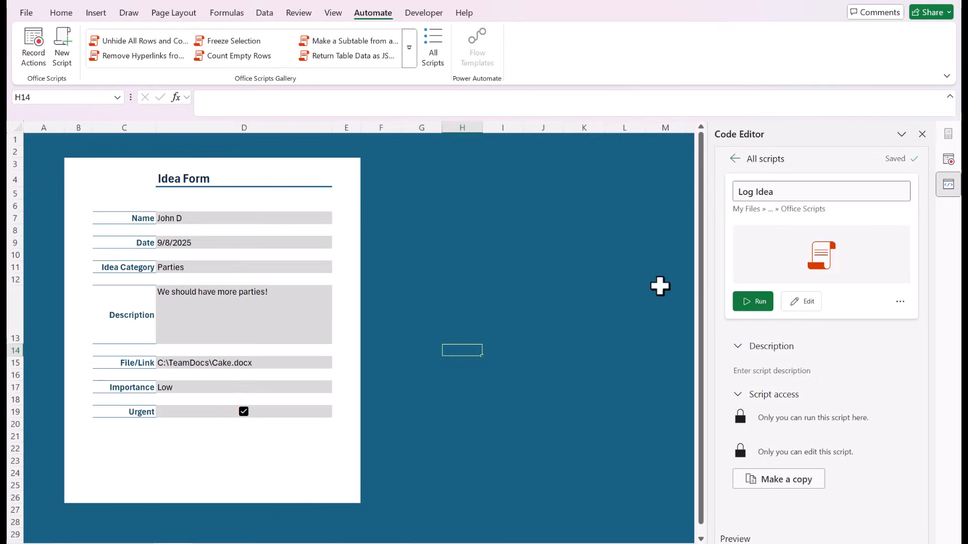
left_click(753, 302)
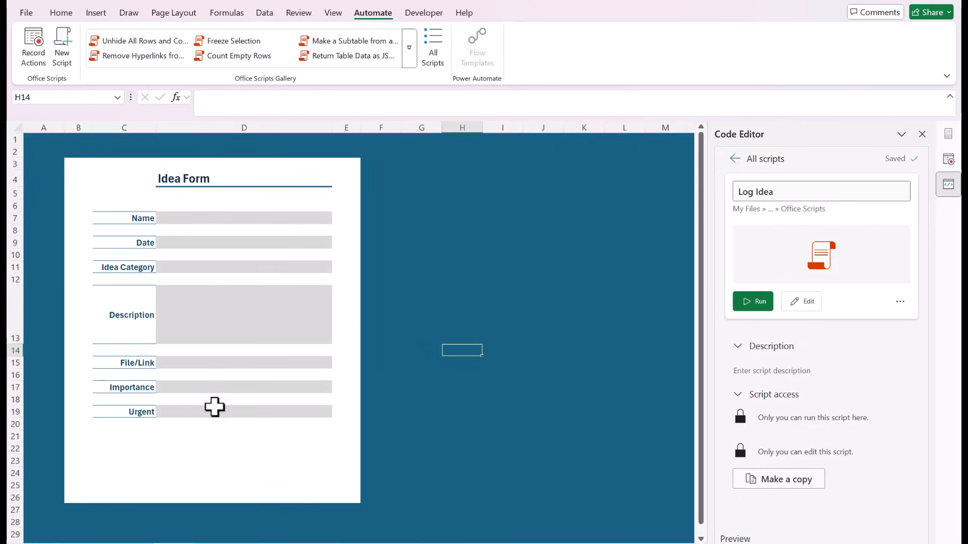
left_click(135, 543)
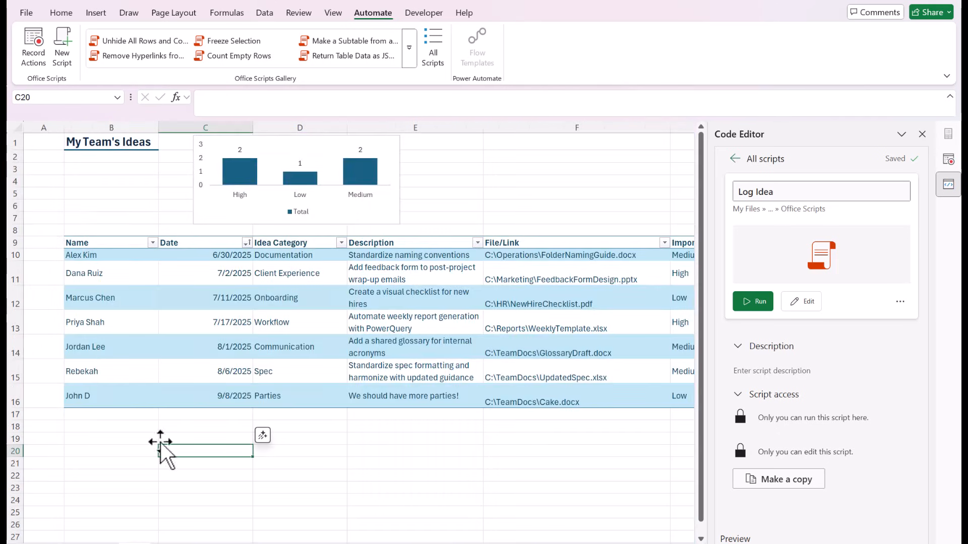
- Examine the entries of the newly logged Parties idea in row 16 of the ideas table
left_click(108, 394)
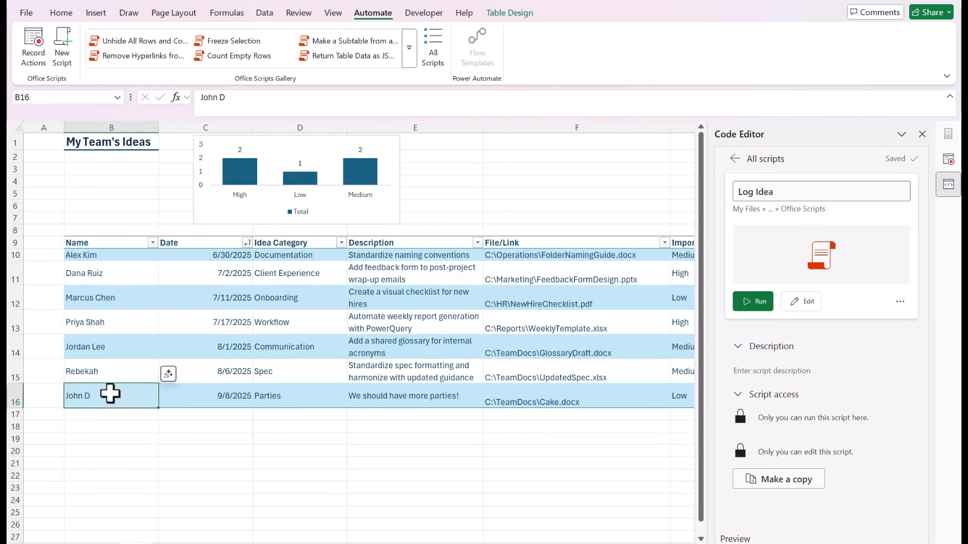
key("Right")
key("Right")
key("Right")
key("Left")
key("Left")
key("Left")
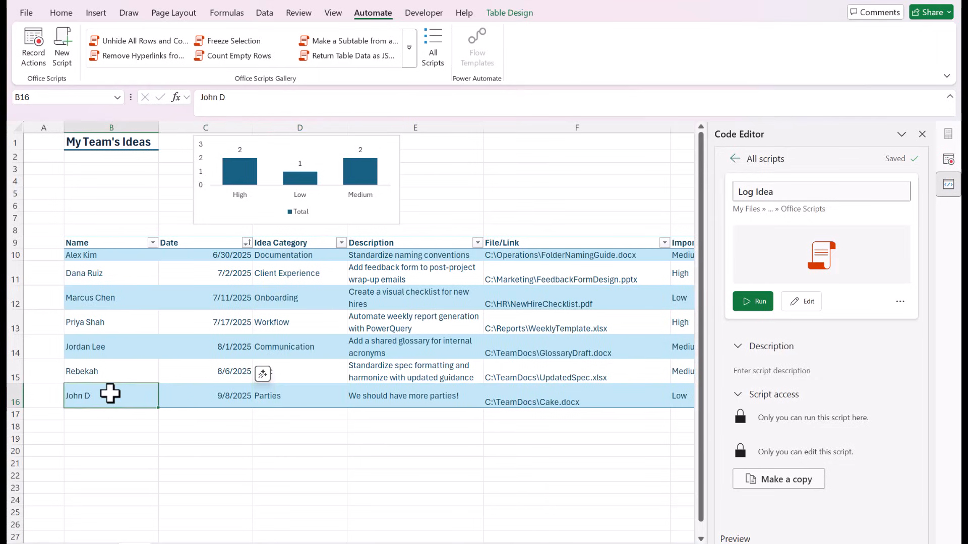
key("Right")
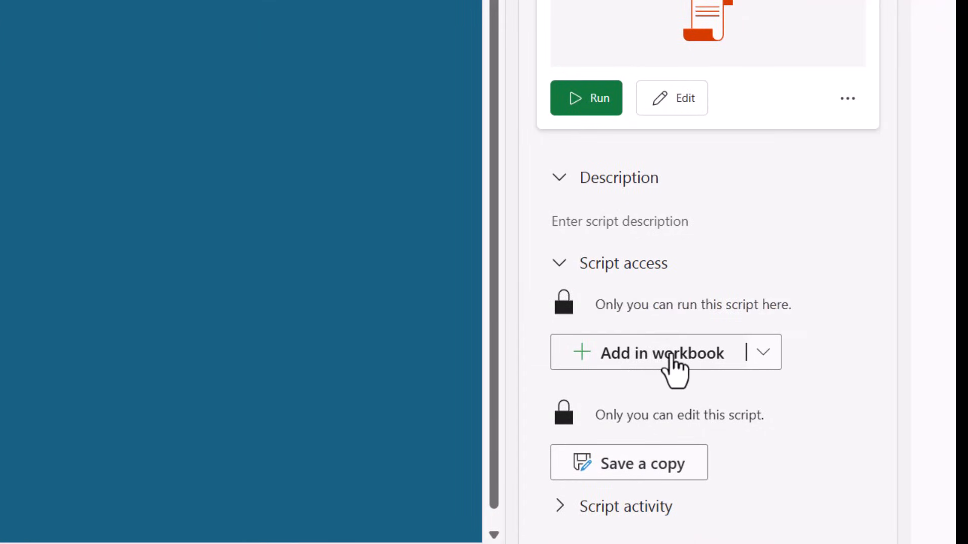
- Add a Log Idea script button to the workbook below the Idea Form's fields and enlarge it to span about rows 21 to 24
left_click(670, 355)
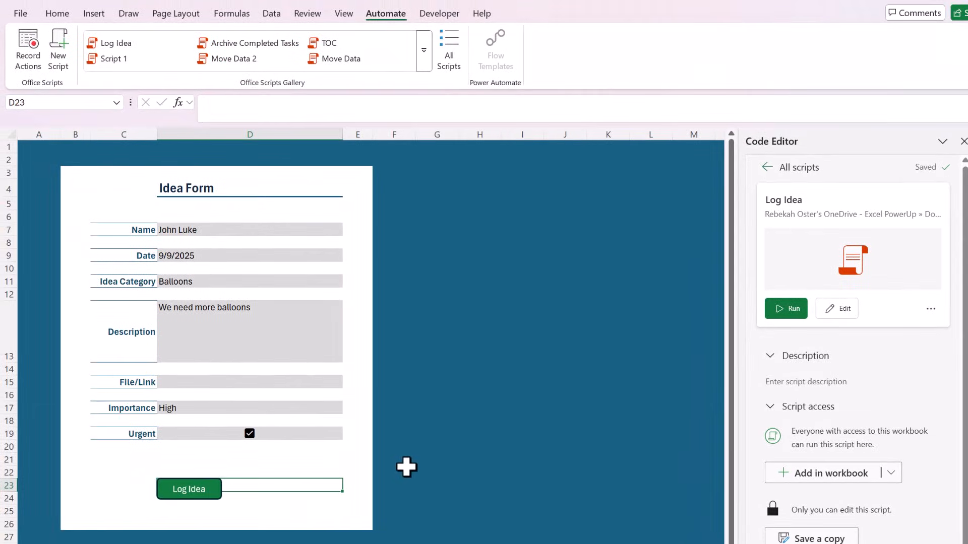
left_click(10, 458)
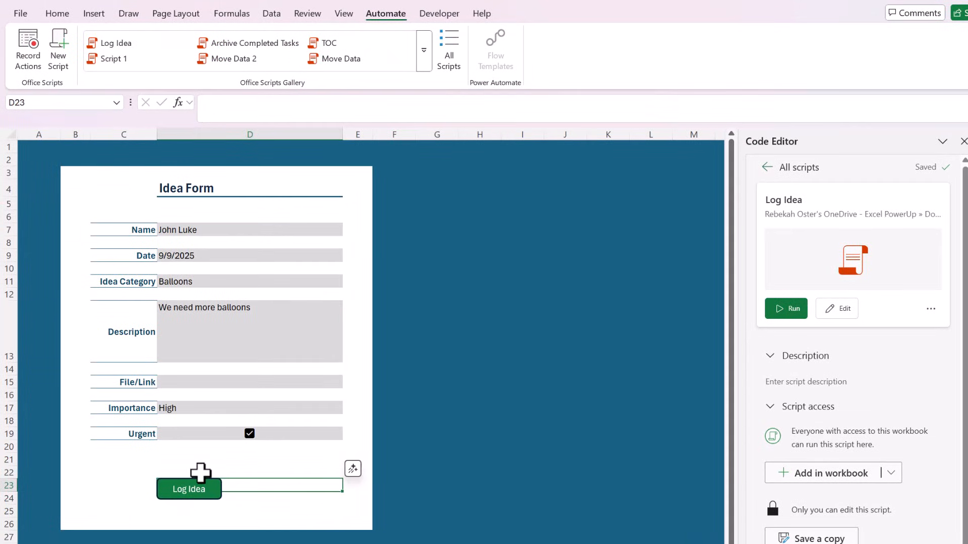
right_click(203, 497)
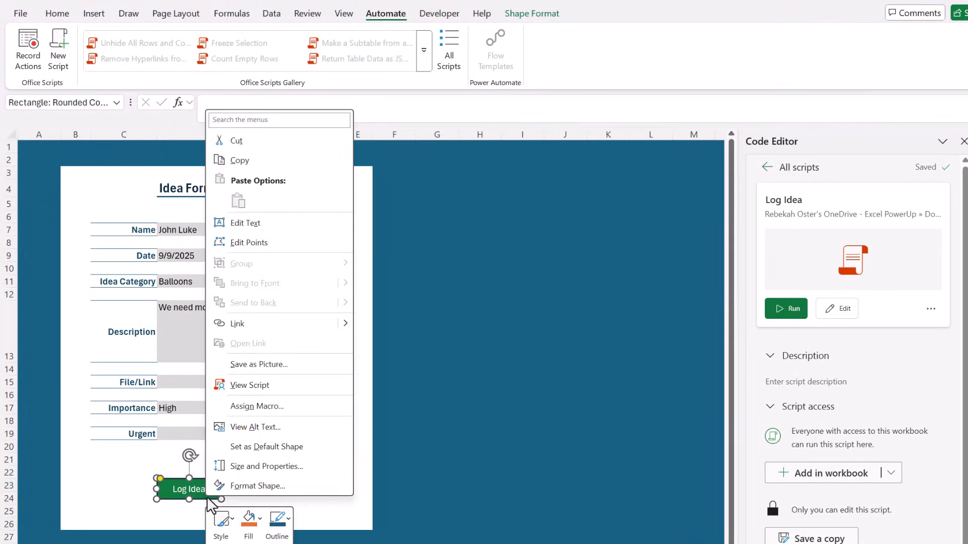
left_click(220, 500)
left_click_drag(221, 499, 274, 485)
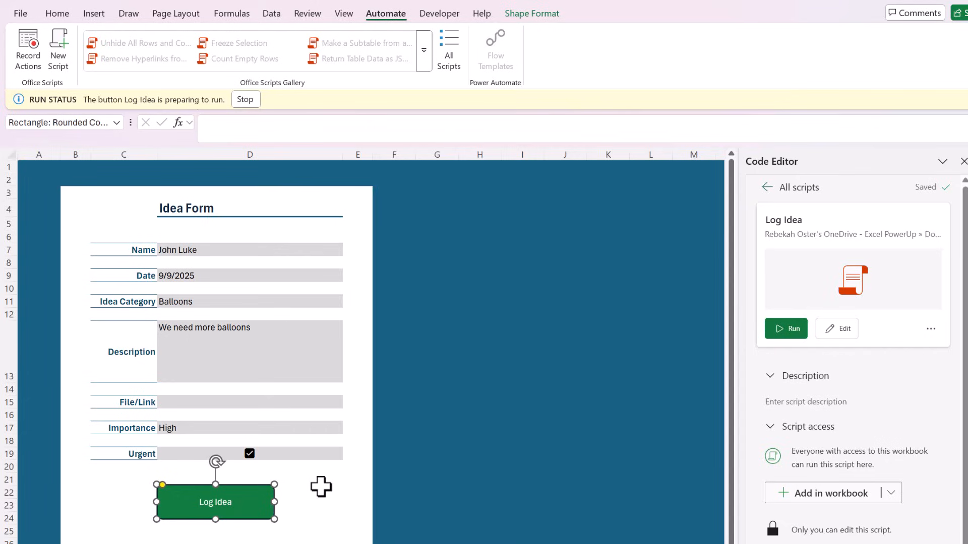
left_click(410, 460)
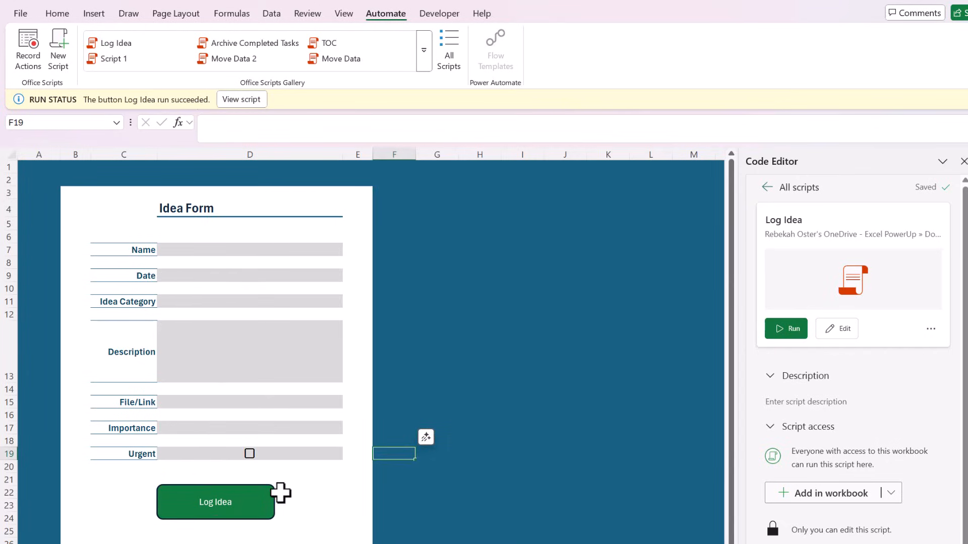
- Fill the Log Idea button with the lightest blue tint from the theme colors
right_click(260, 512)
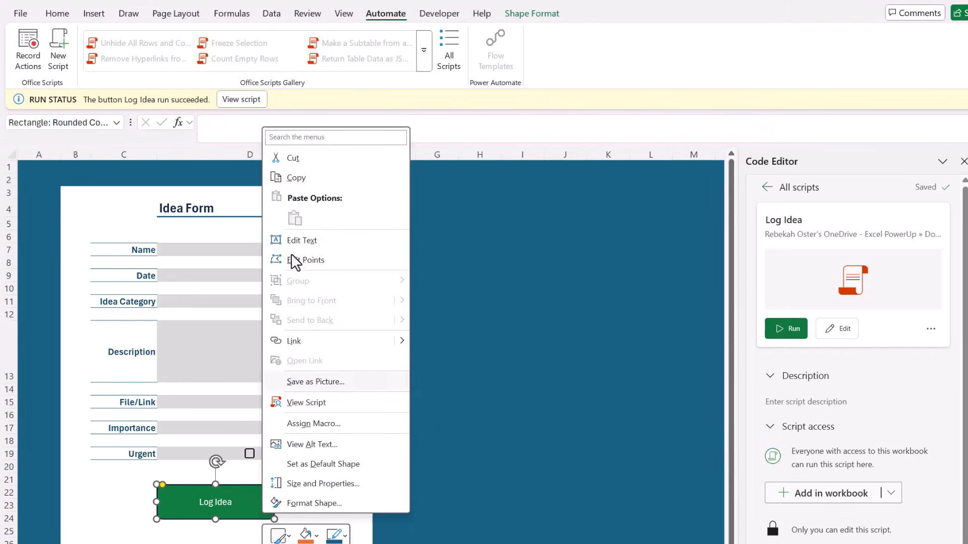
left_click(520, 19)
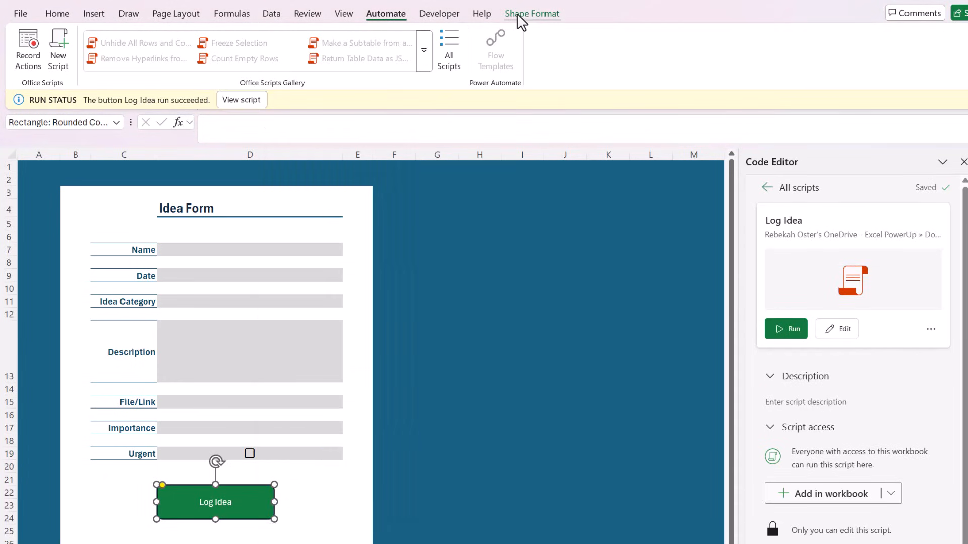
left_click(520, 20)
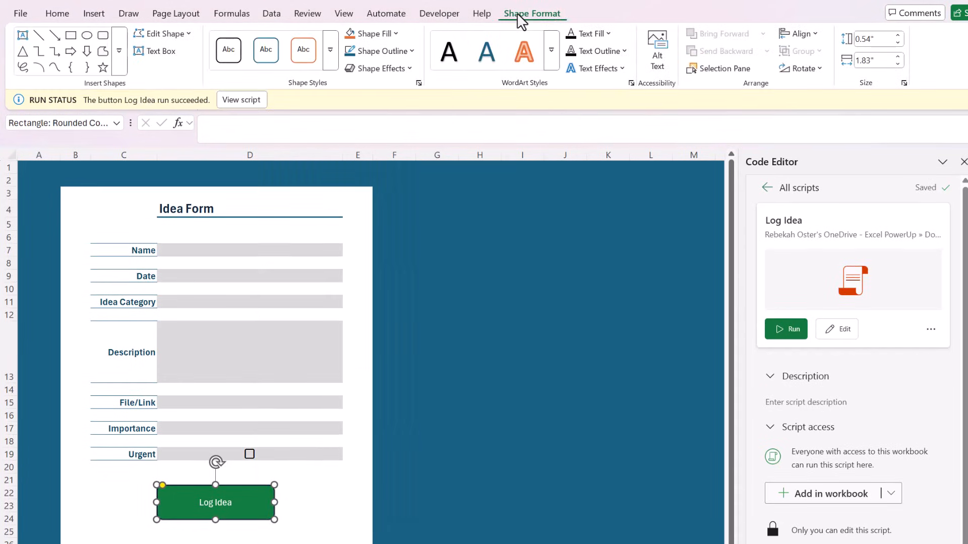
left_click(348, 35)
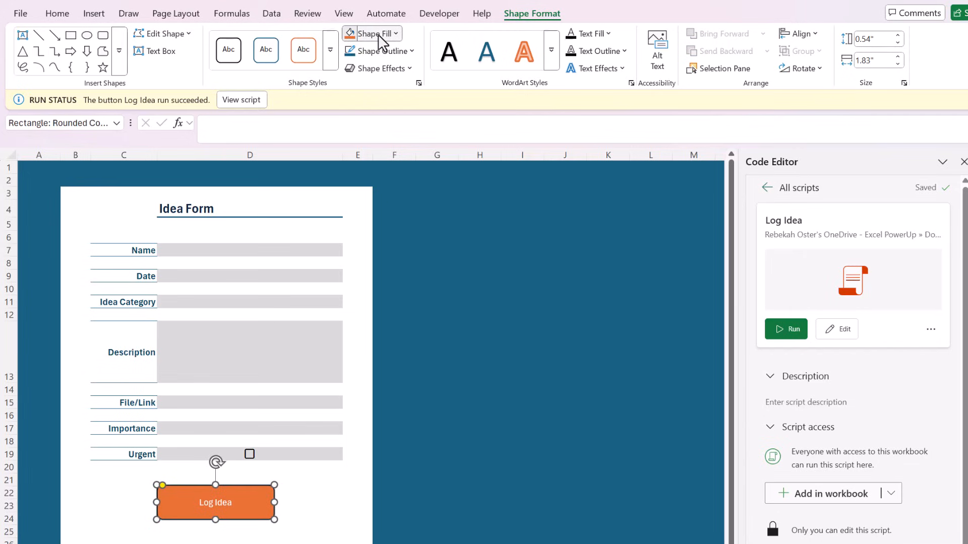
left_click(394, 34)
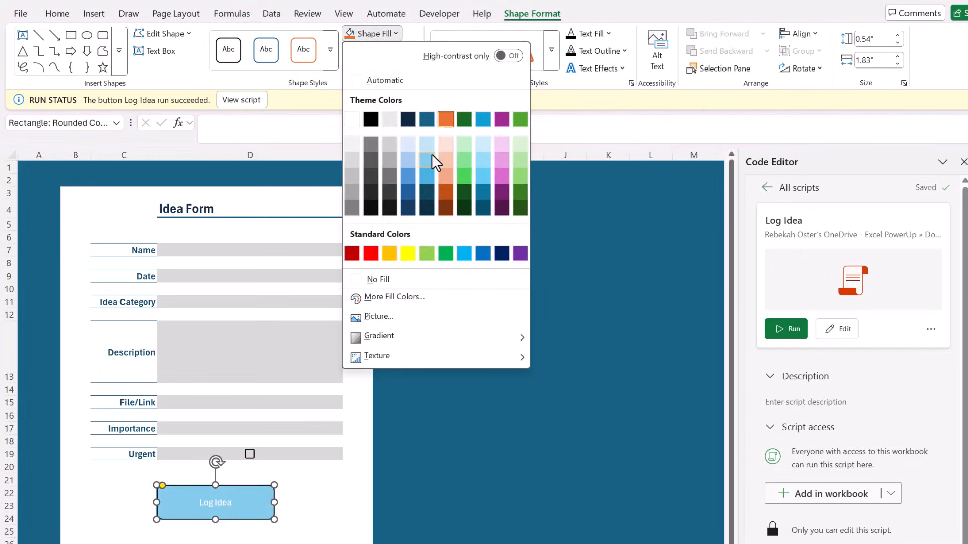
left_click(431, 145)
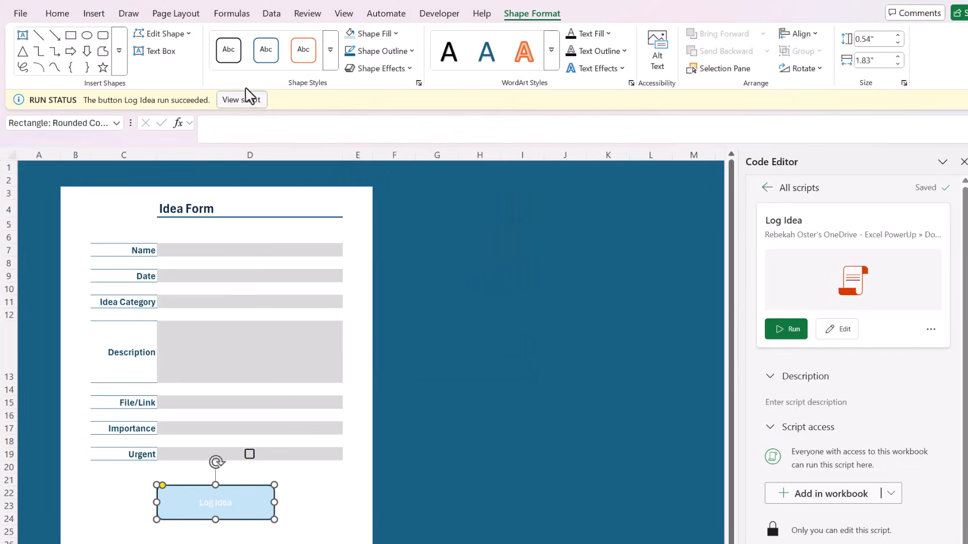
- Set the Log Idea button's text color to Automatic black and deselect the button
left_click(64, 16)
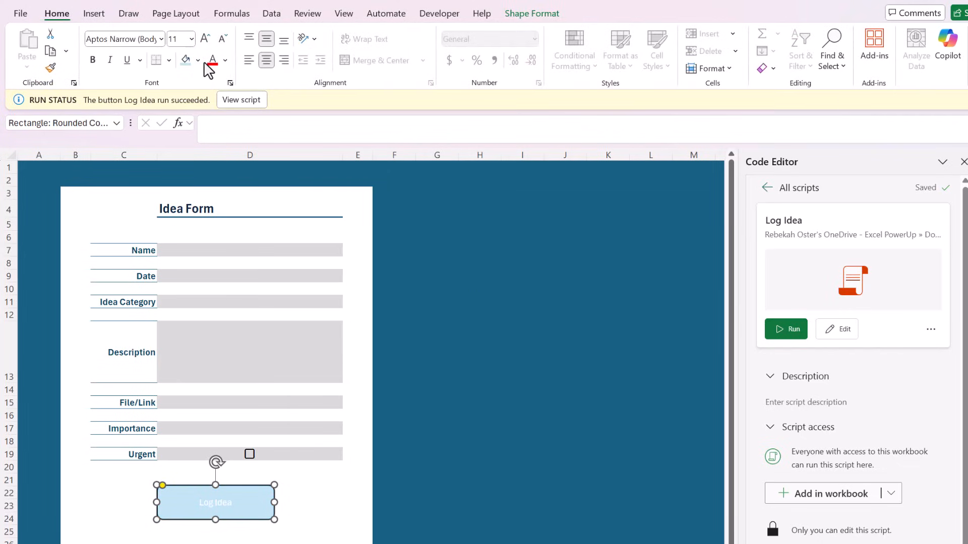
left_click(197, 60)
left_click(224, 60)
left_click(226, 61)
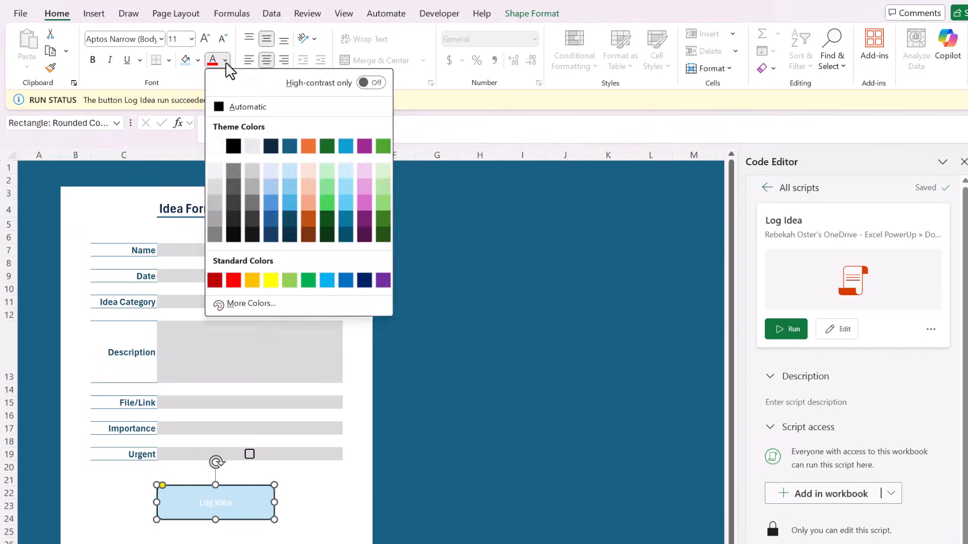
left_click(226, 63)
left_click(226, 62)
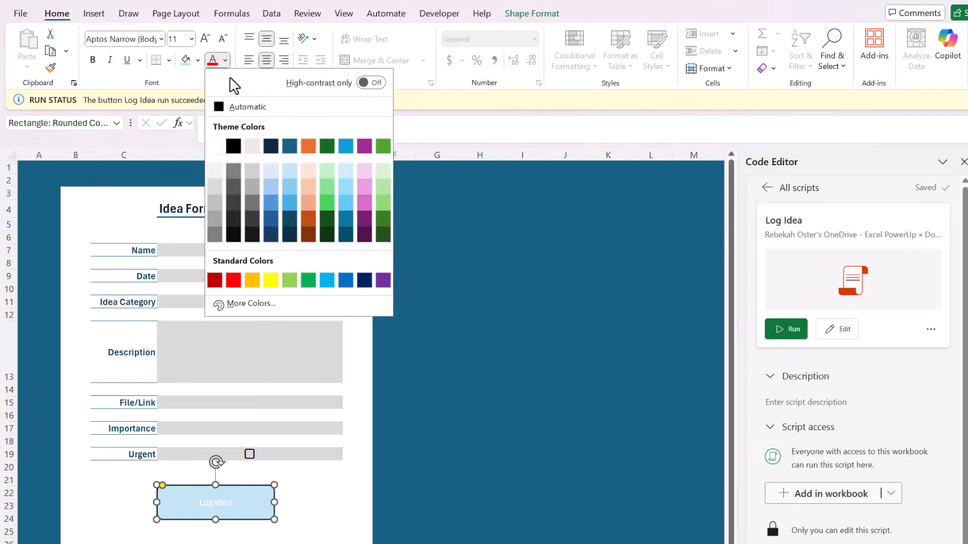
left_click(227, 105)
left_click(471, 368)
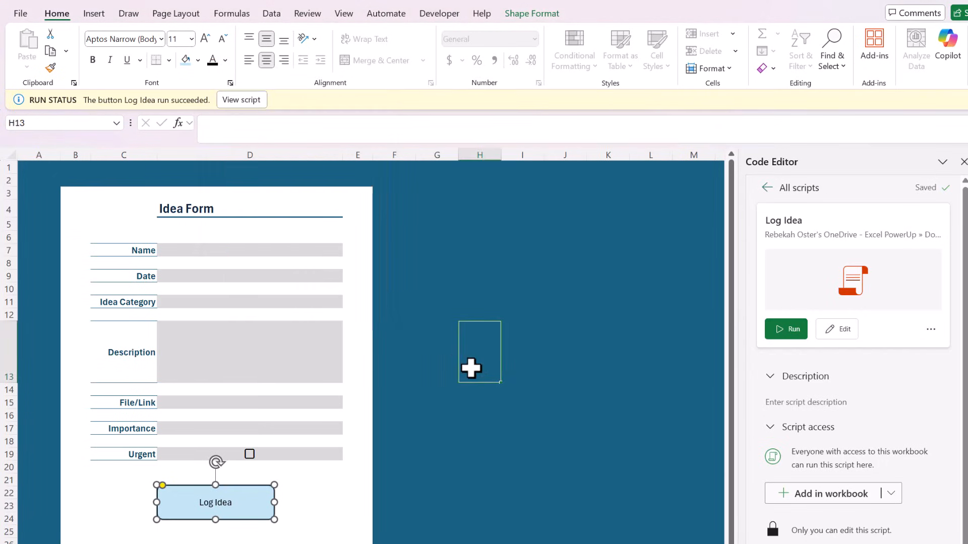
left_click(440, 429)
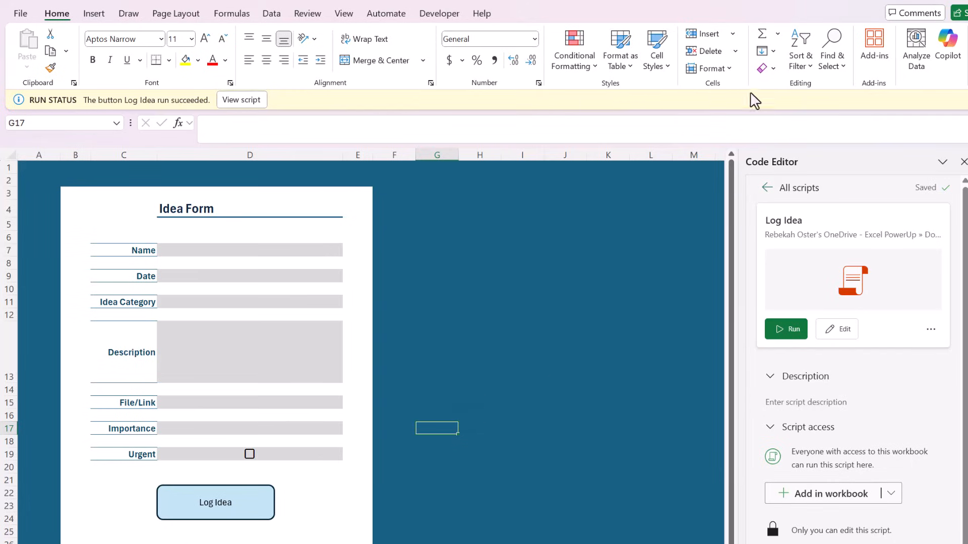
left_click(966, 100)
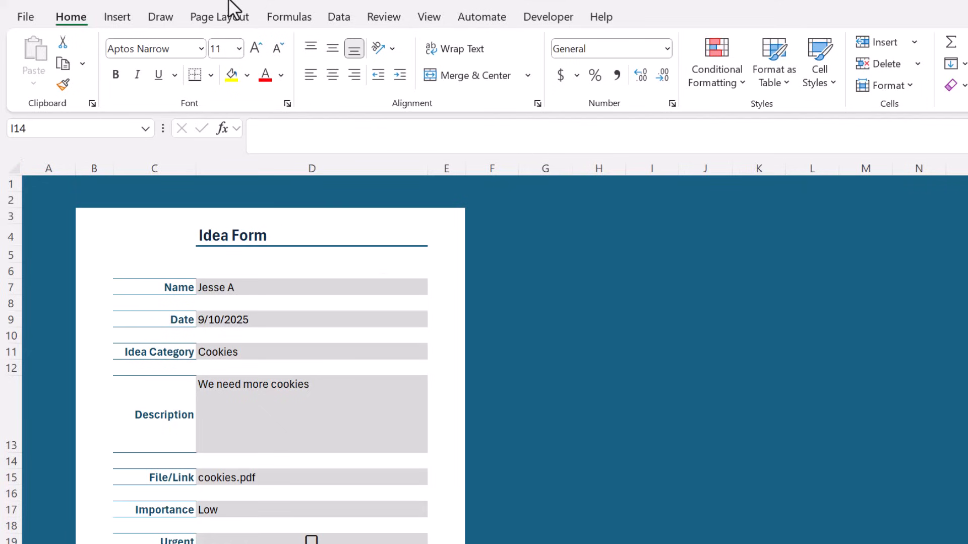
- Check the workbook's file name, file extension and save location
left_click(287, 3)
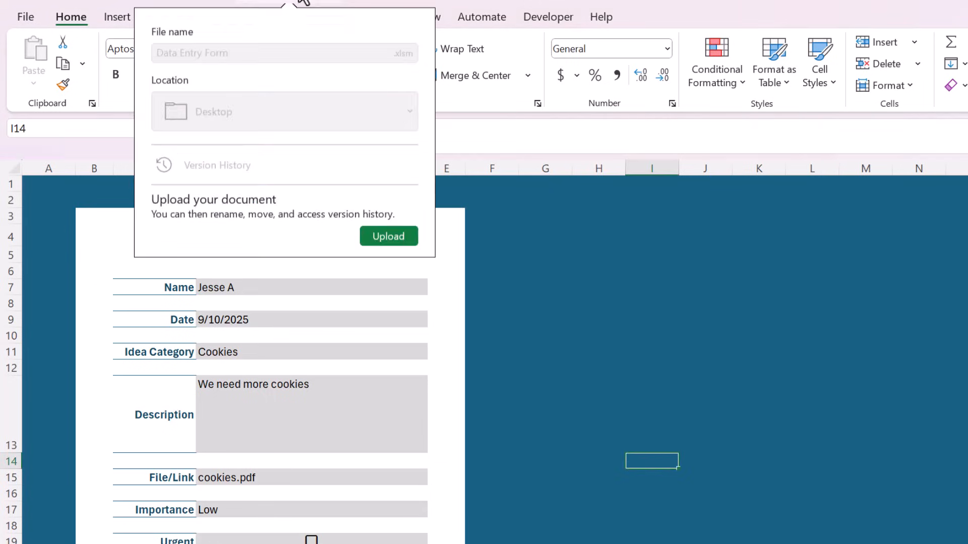
left_click(295, 2)
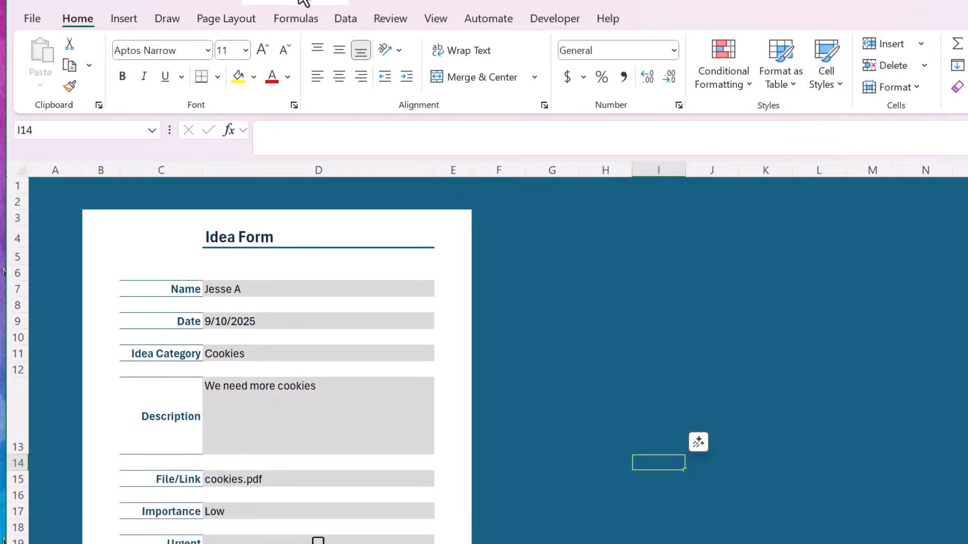
left_click(300, 1)
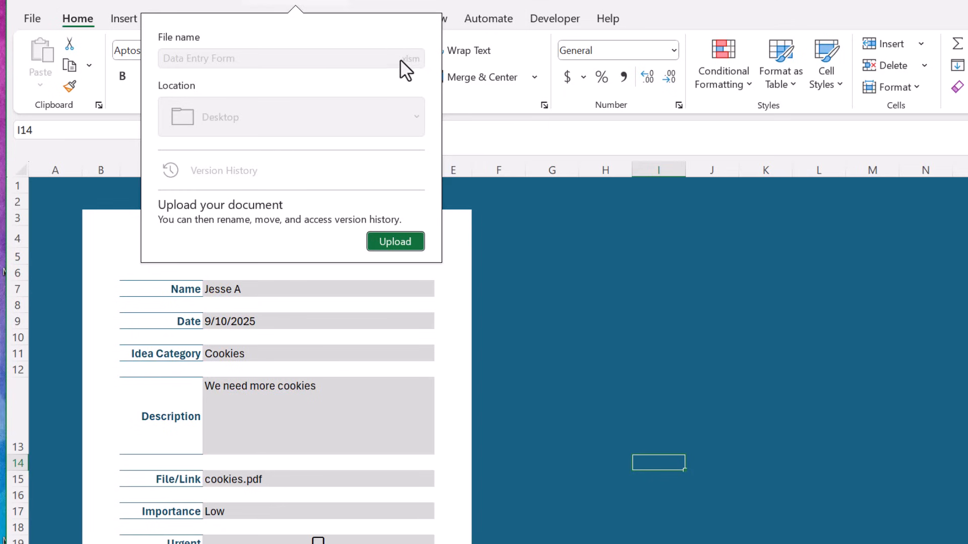
double_click(300, 1)
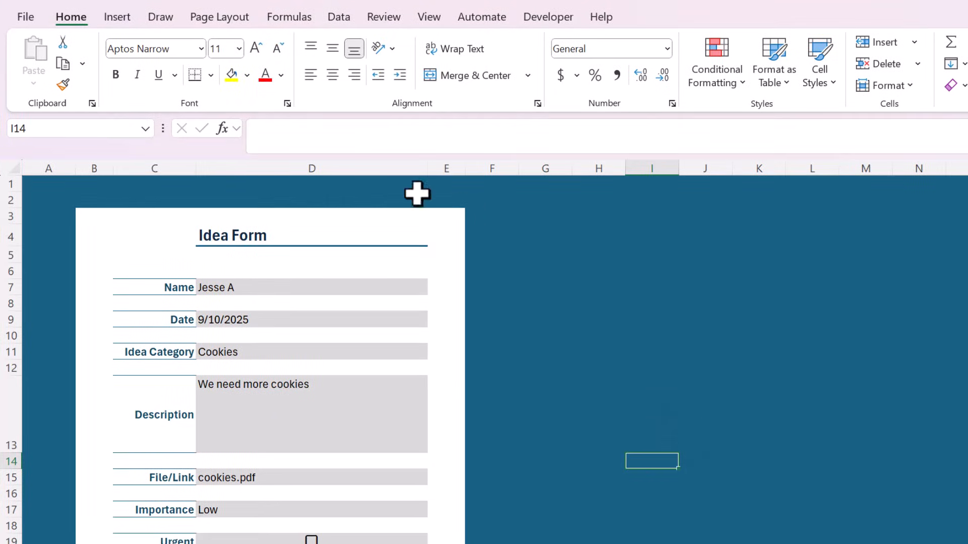
- Start recording a macro named LogIdea, stored in this workbook
left_click(556, 17)
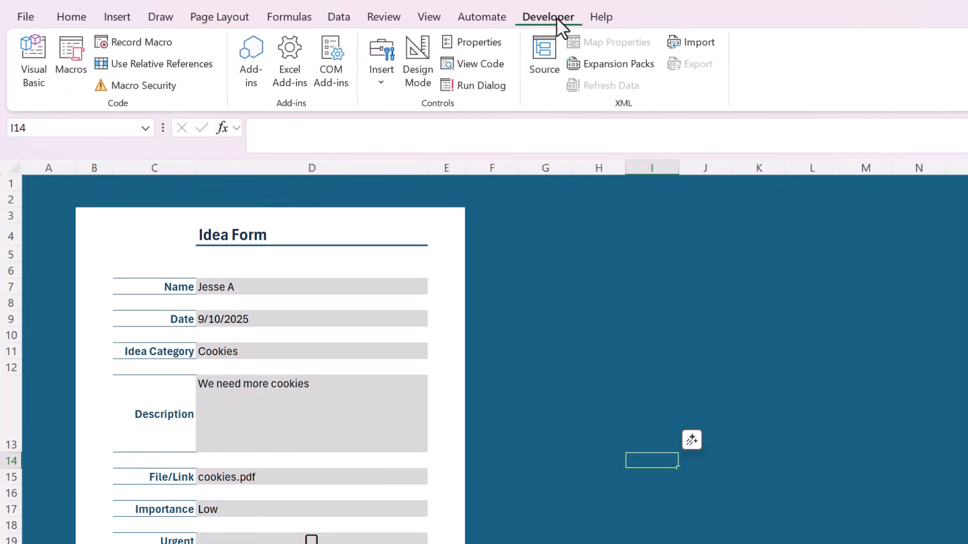
right_click(779, 92)
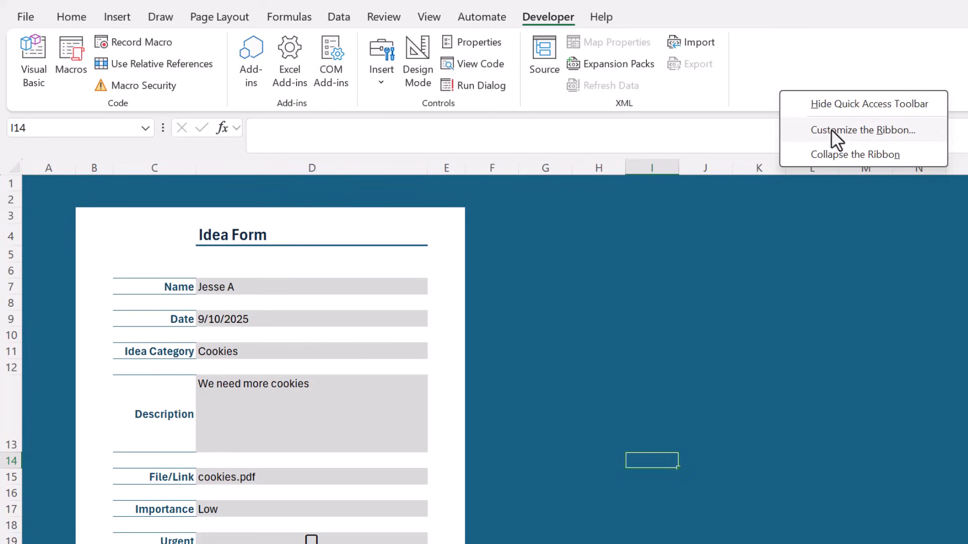
left_click(780, 74)
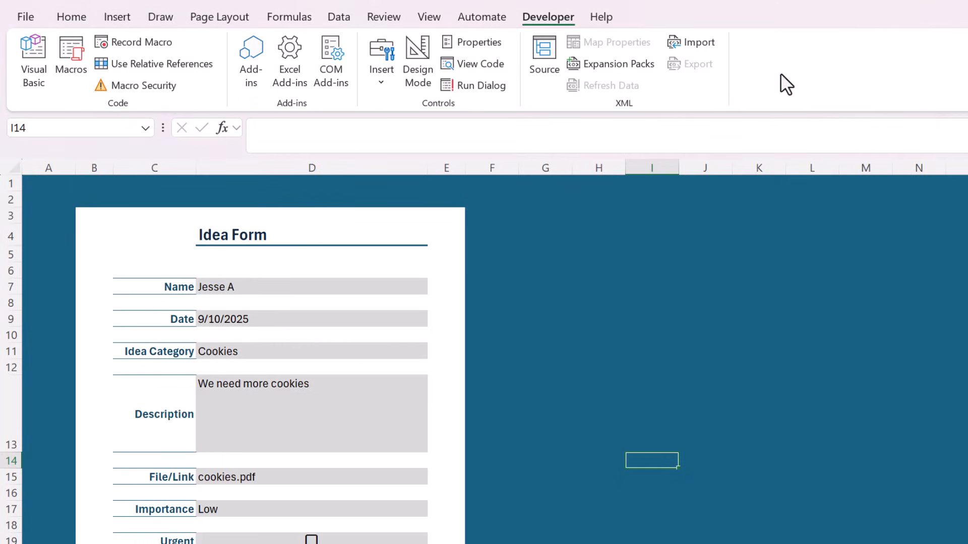
left_click(128, 39)
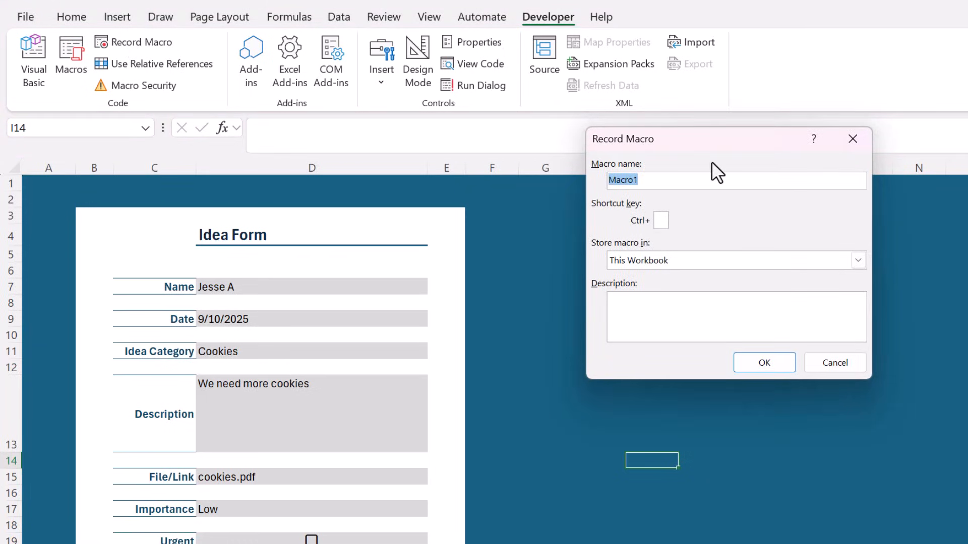
type("LogIdea")
left_click(763, 363)
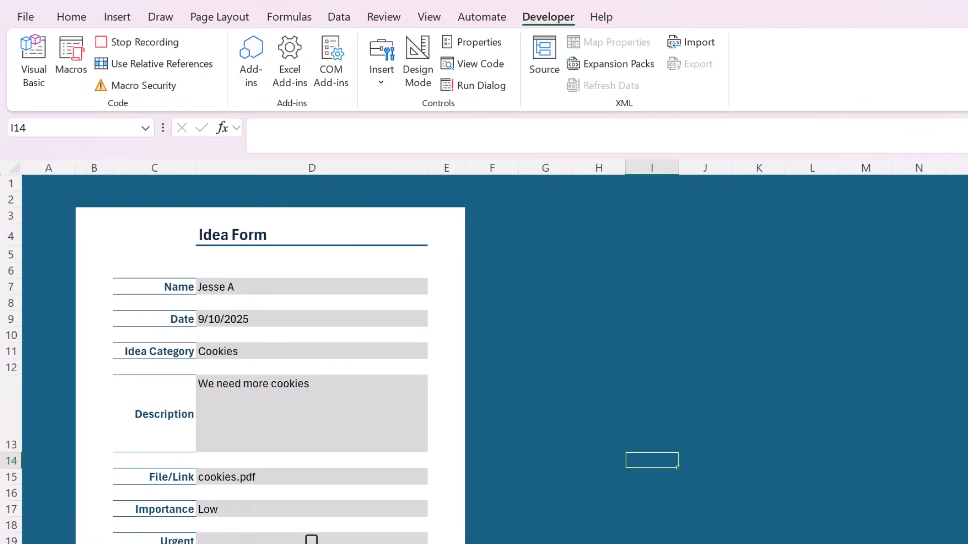
- Insert an empty table row above the first entry of the ideas table, at row 10
key("ctrl+Page_Down")
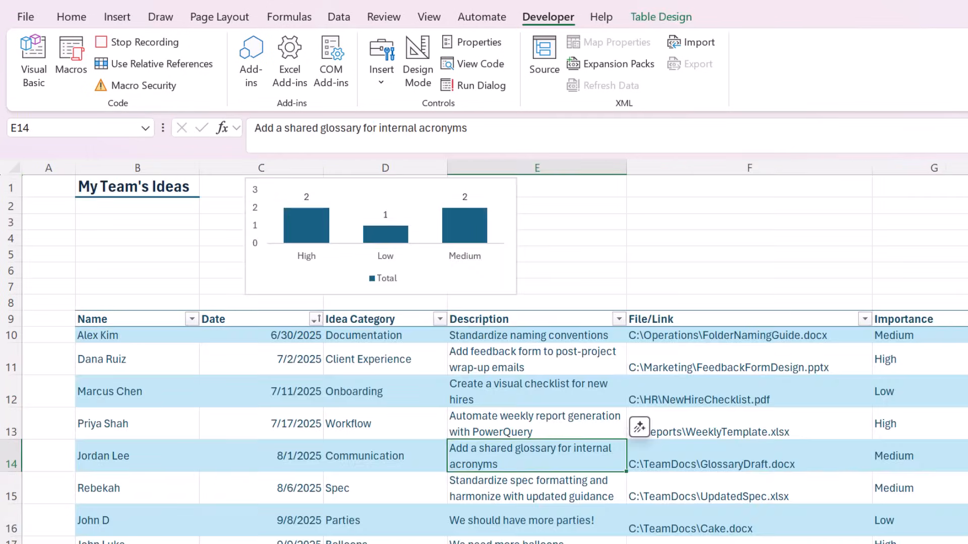
left_click(78, 334)
left_click(94, 333)
right_click(116, 332)
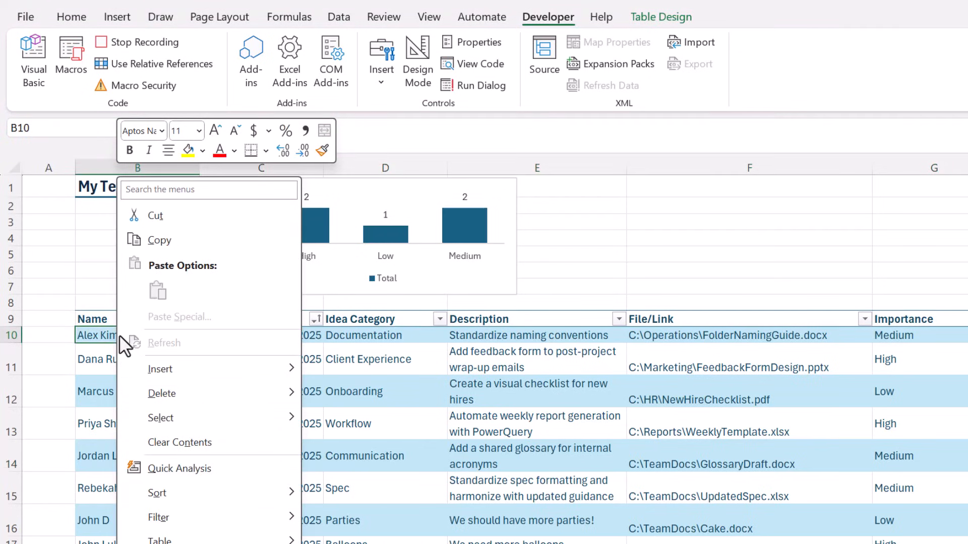
mouse_move(155, 375)
left_click(341, 395)
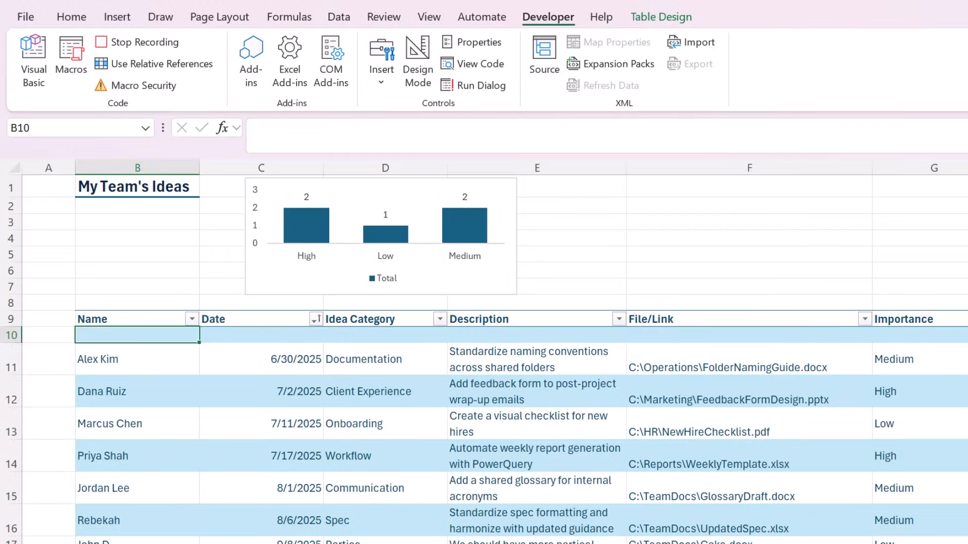
- Transfer the Idea Form's entries into the new row 10 of the ideas table and sort the table by Date
key("ctrl+Page_Up")
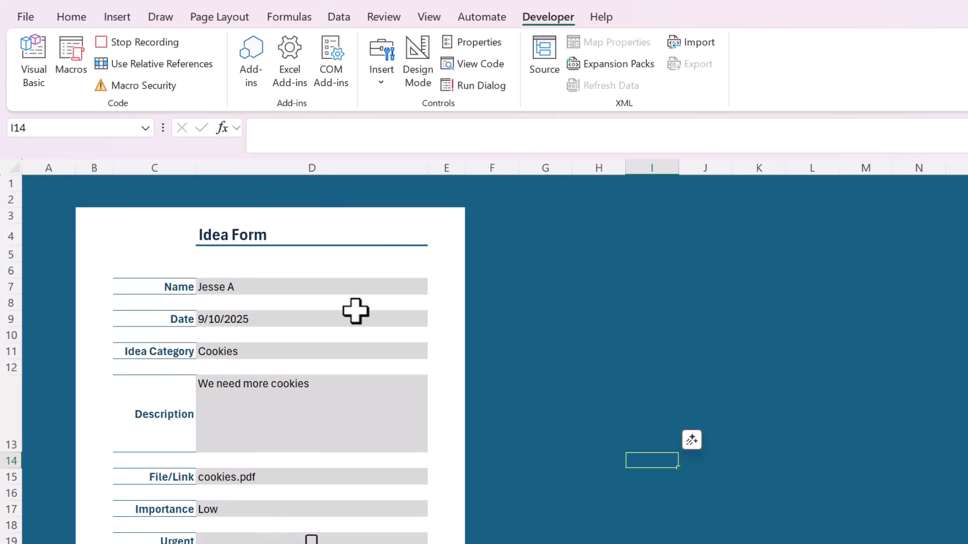
key("ctrl+Page_Down")
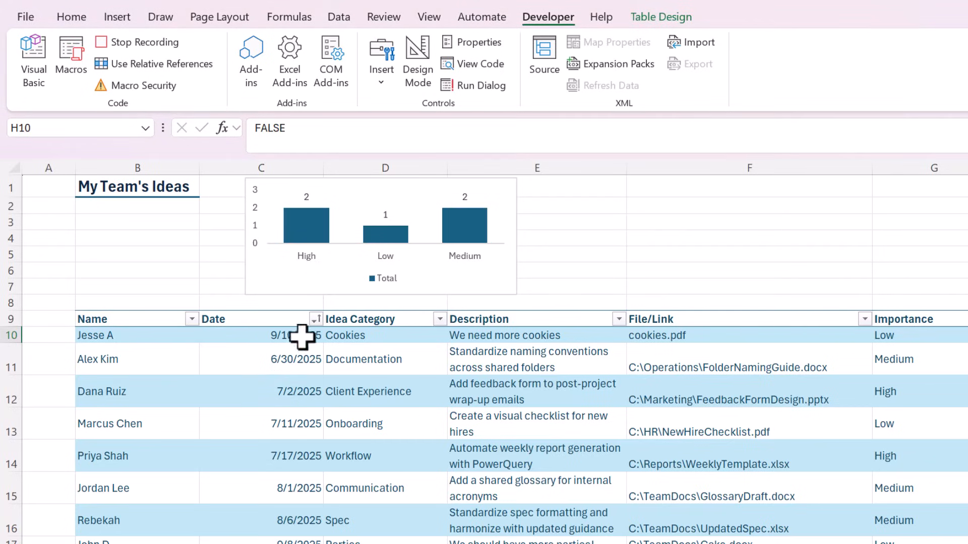
left_click(316, 319)
left_click(245, 312)
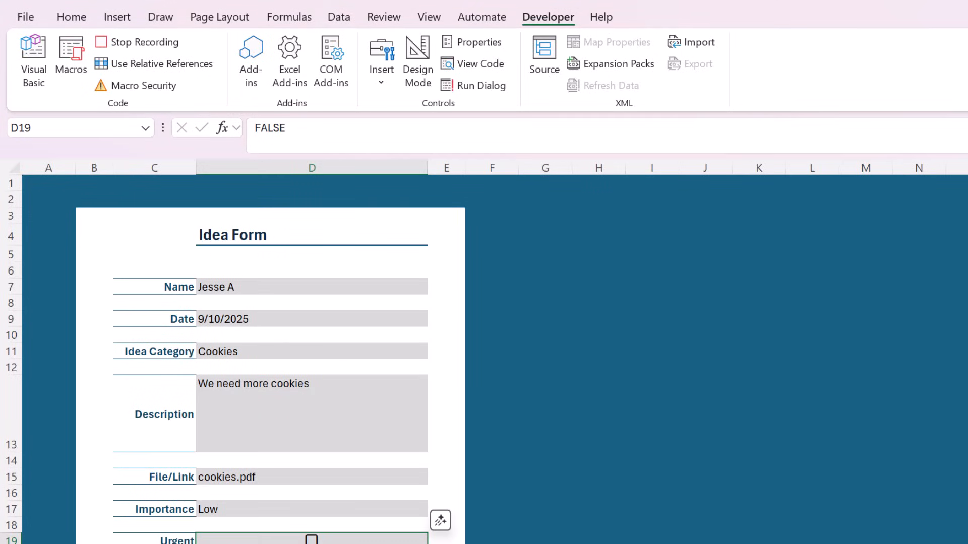
- Clear the Idea Form's entries in D7:D20 and stop recording the macro
left_click_drag(225, 285, 243, 543)
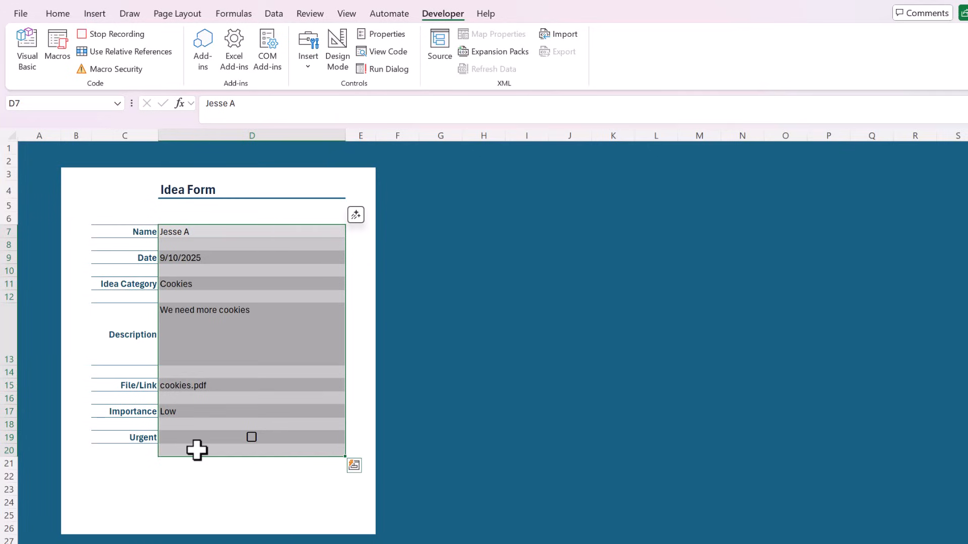
key("Delete")
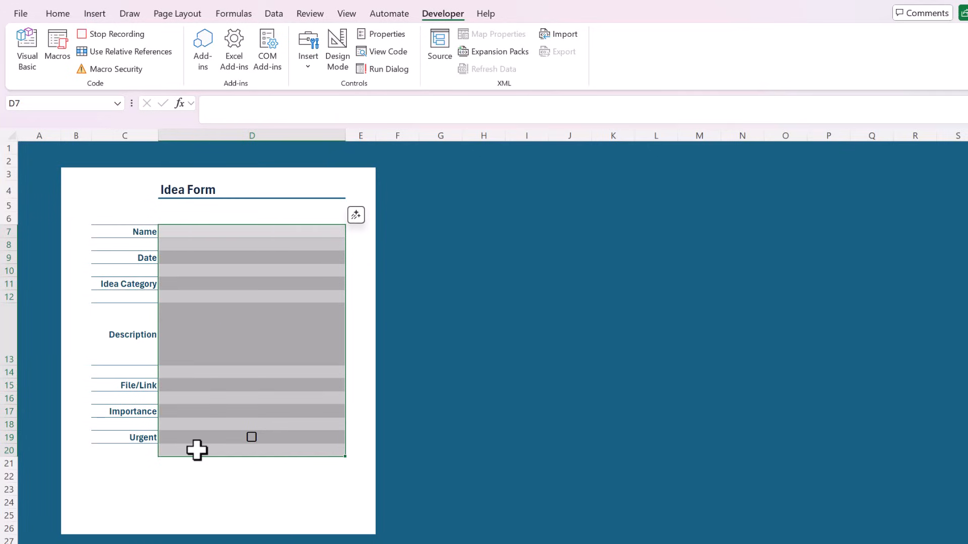
left_click(196, 487)
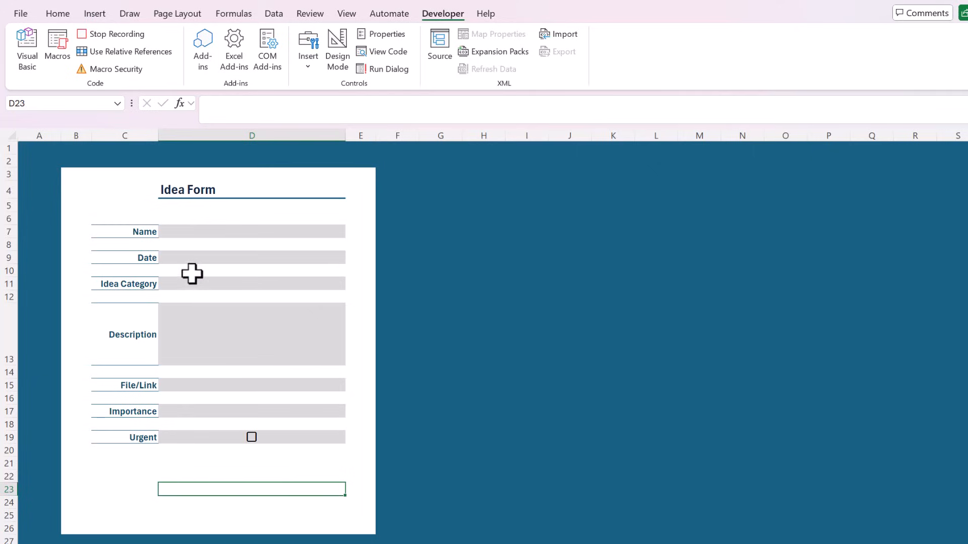
left_click(206, 436)
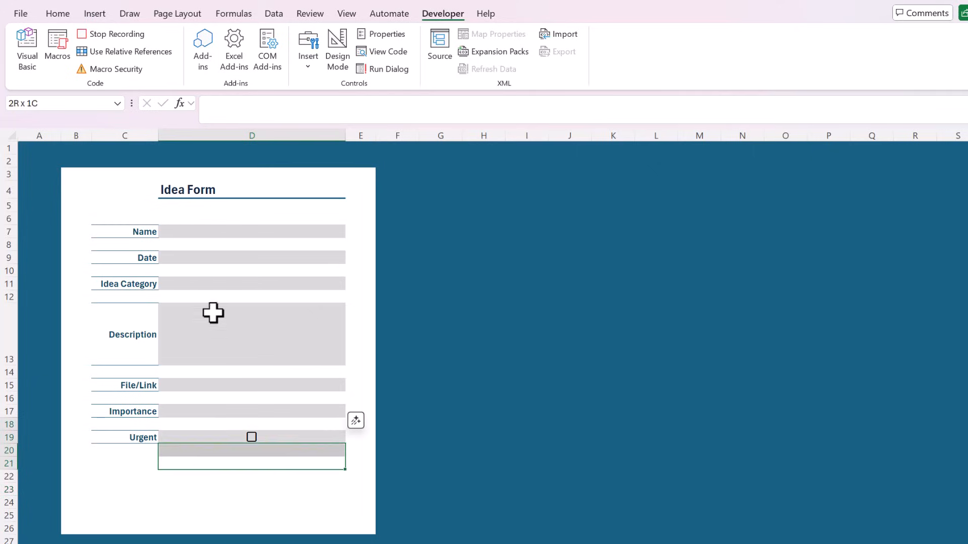
left_click(218, 227)
left_click(176, 478)
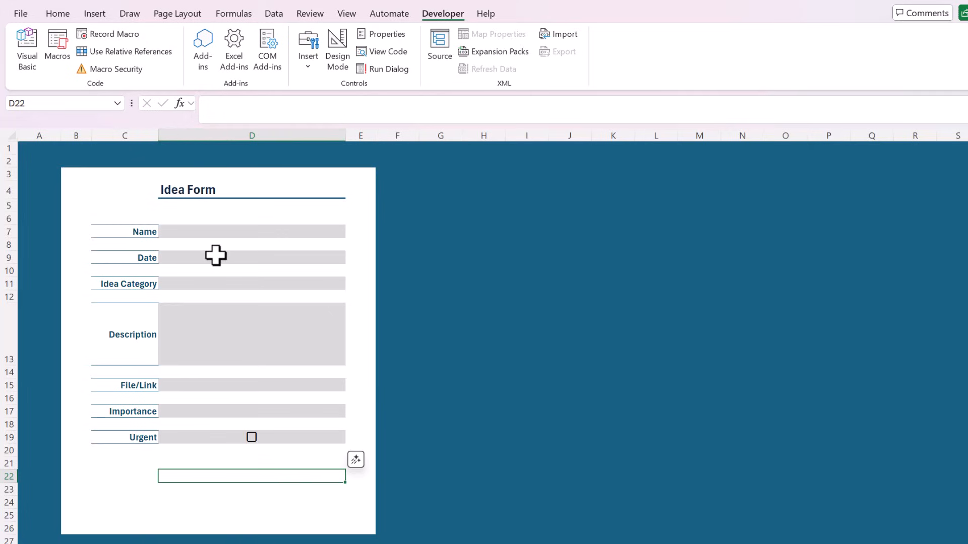
- Add a form control button below the Urgent field of the Idea Form and assign the LogIdea macro to it
left_click(308, 65)
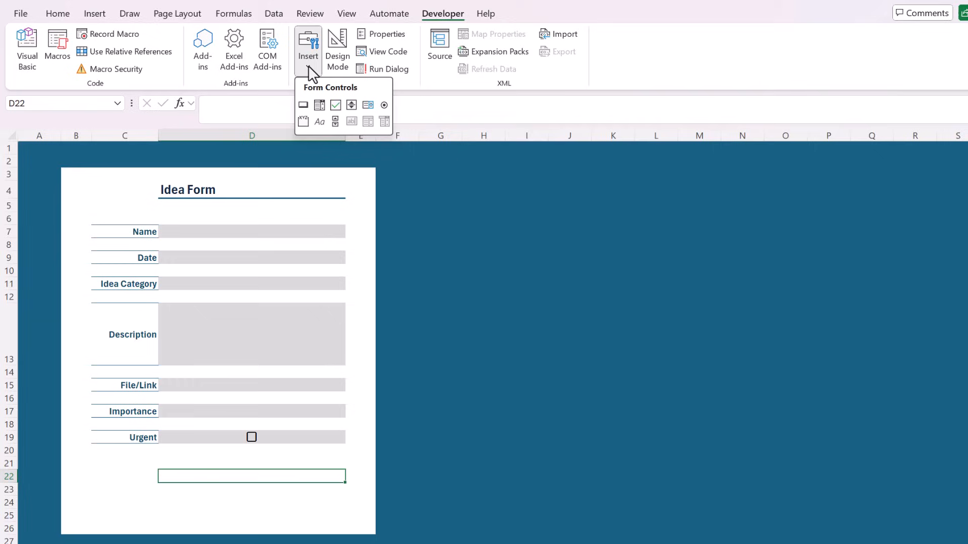
left_click(302, 106)
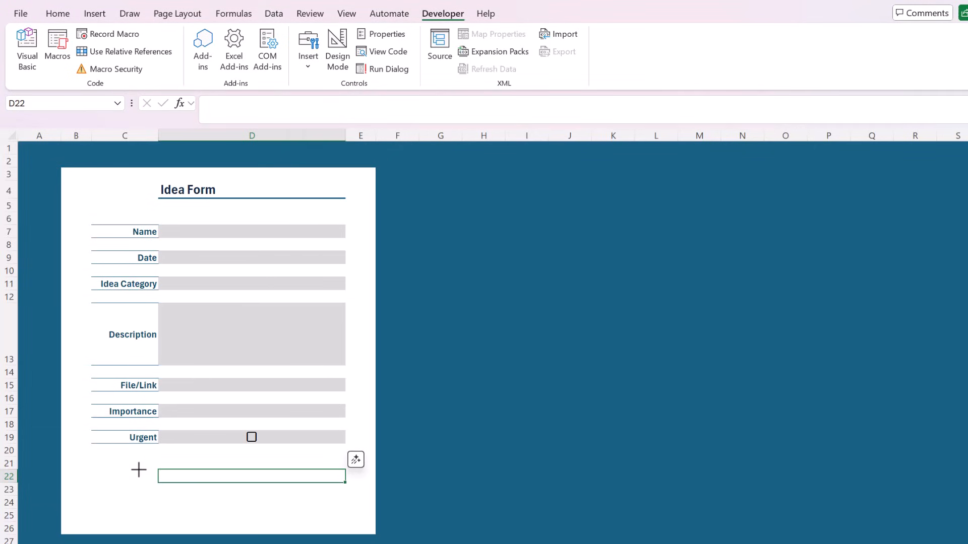
left_click_drag(139, 470, 289, 501)
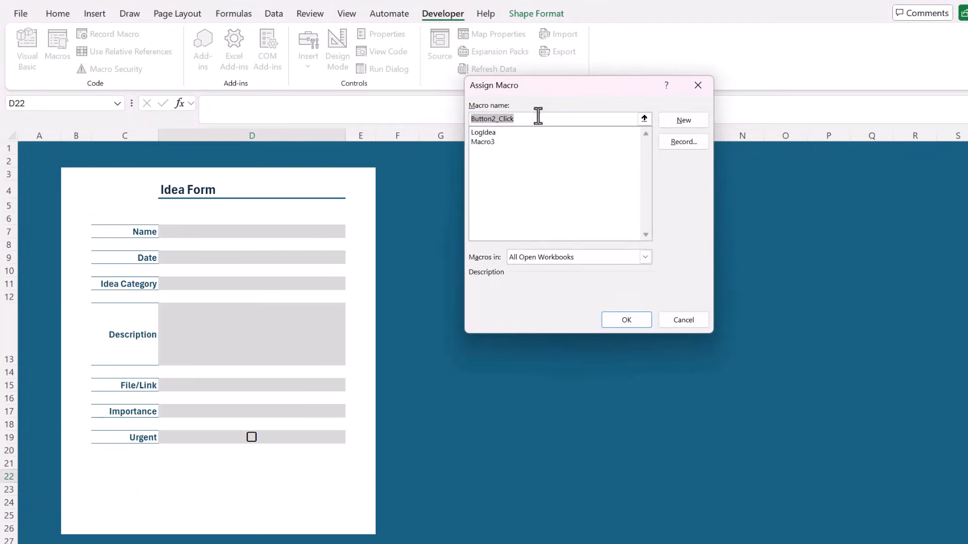
left_click(483, 133)
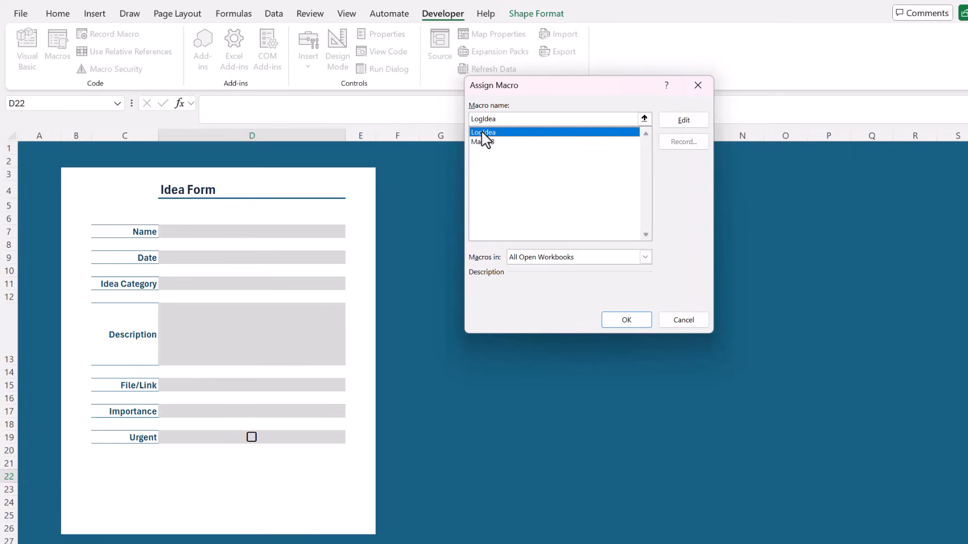
left_click(621, 326)
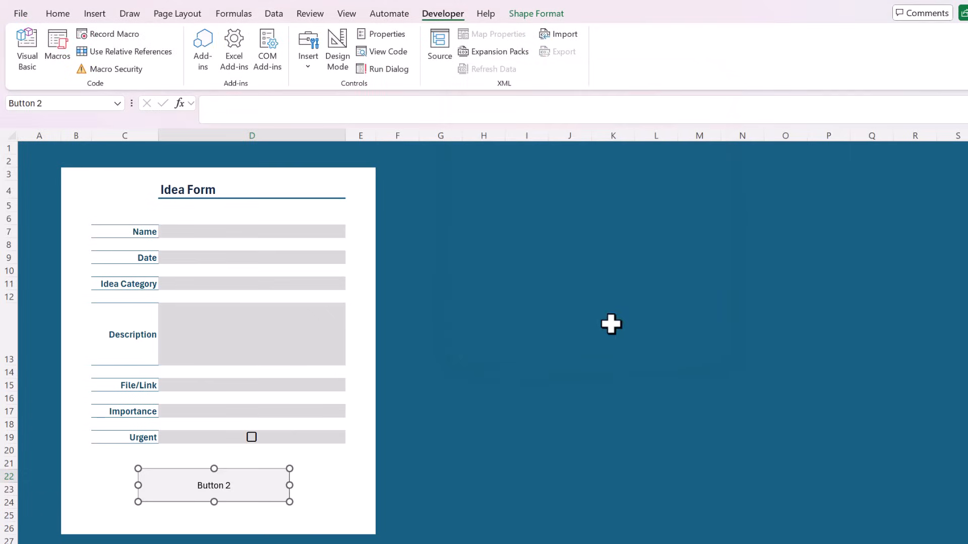
- Change the new button's label to Log Idea and deselect the button
left_click(222, 485)
left_click_drag(200, 487, 246, 488)
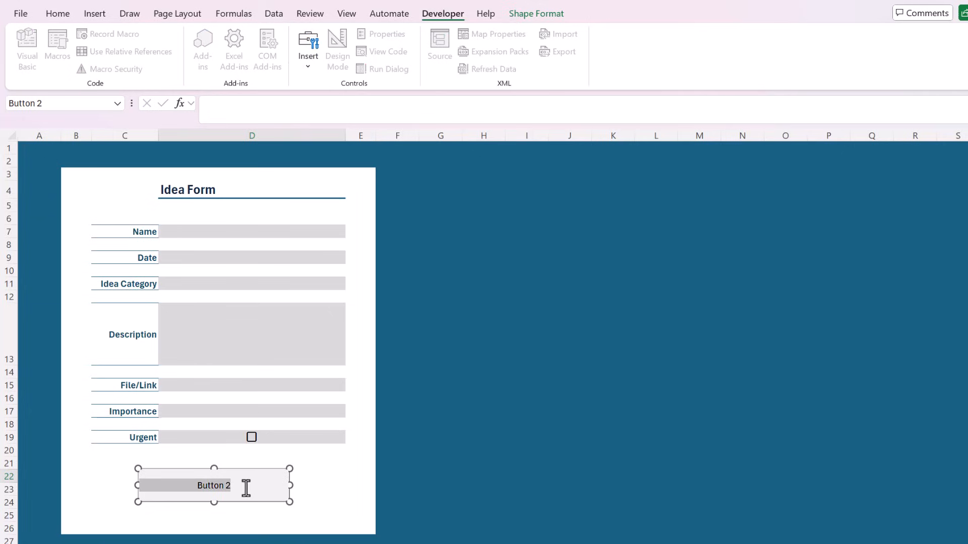
type("Log Idea")
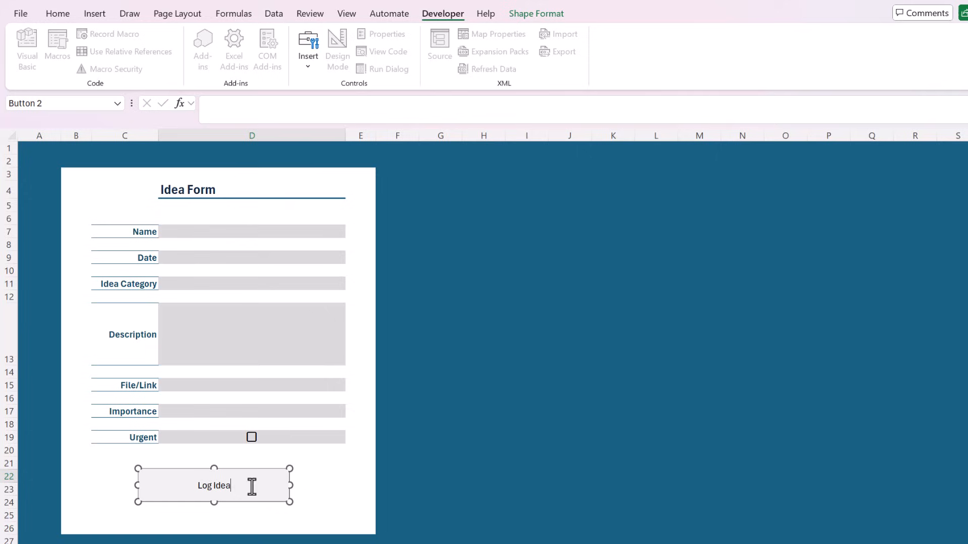
left_click(431, 475)
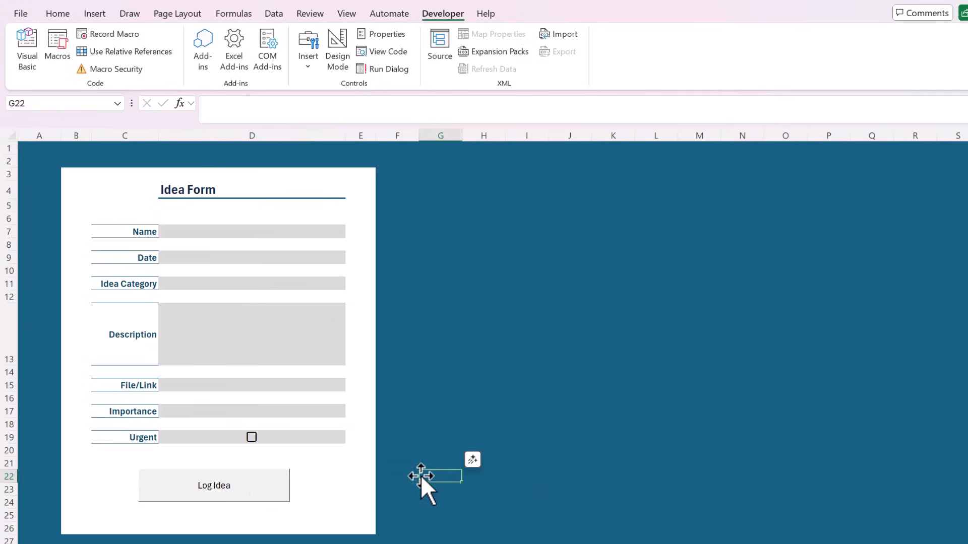
left_click(430, 397)
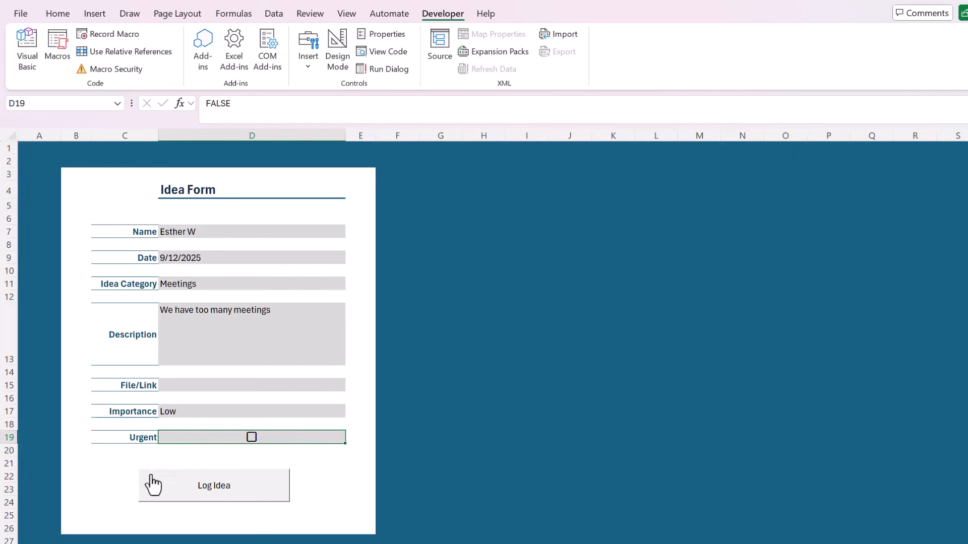
- Submit the filled-in Meetings idea with the form's Log Idea button, check its row in the ideas table and return to the form
left_click(239, 493)
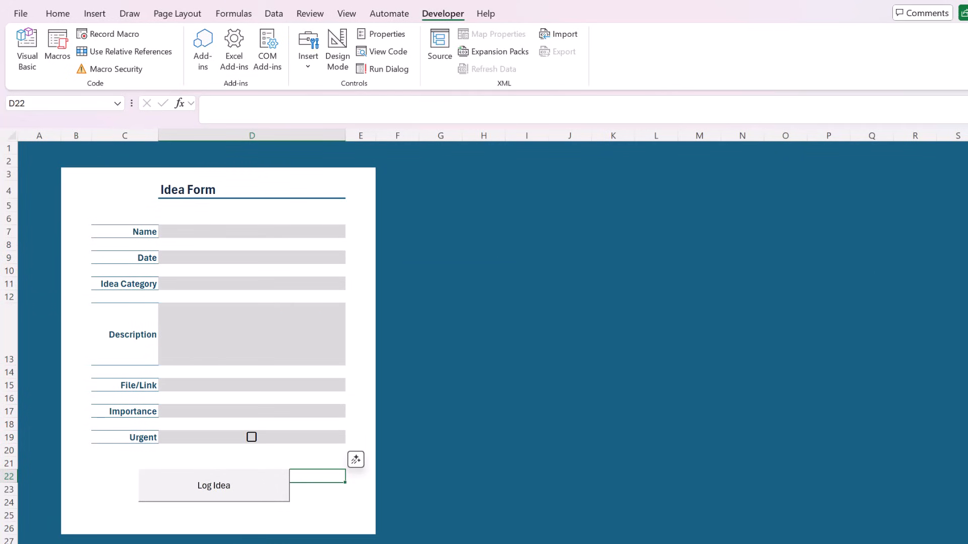
key("ctrl+Page_Down")
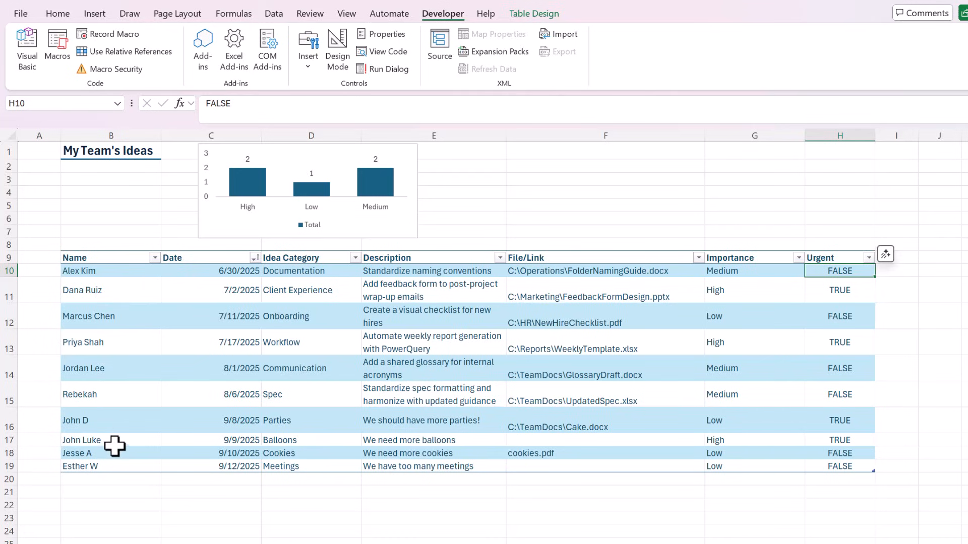
left_click_drag(126, 468, 312, 469)
left_click_drag(524, 476, 845, 471)
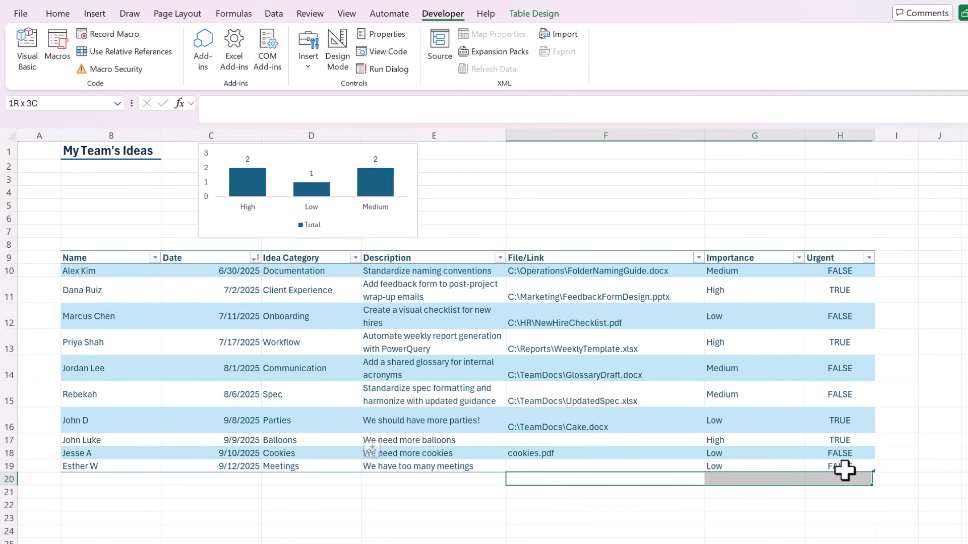
left_click_drag(244, 512, 222, 504)
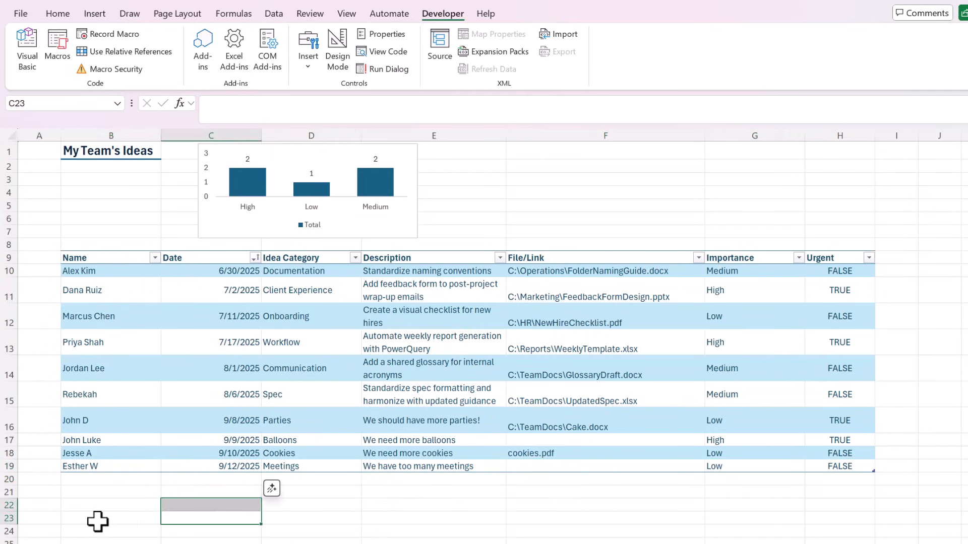
key("ctrl+Page_Up")
left_click(415, 460)
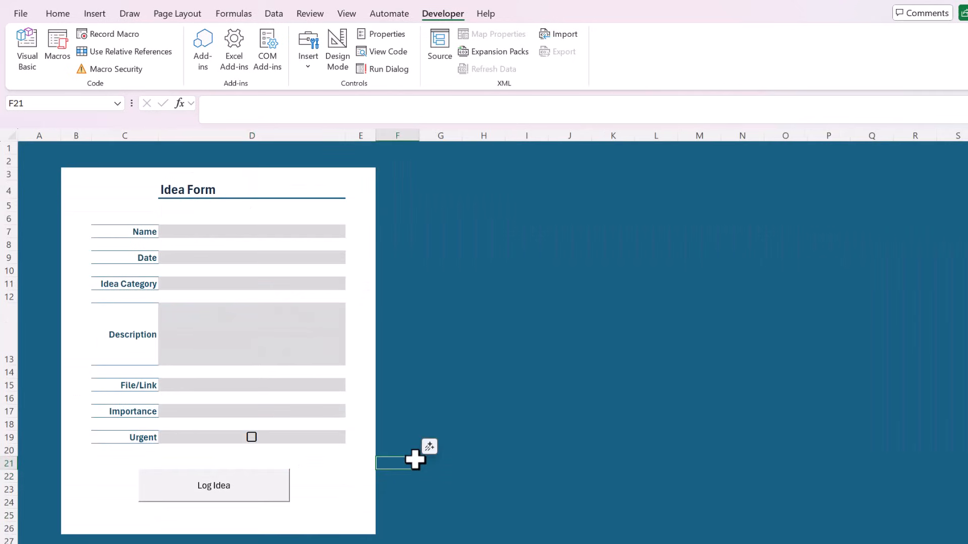
- Check the workbook's file name, extension and save location
left_click(490, 386)
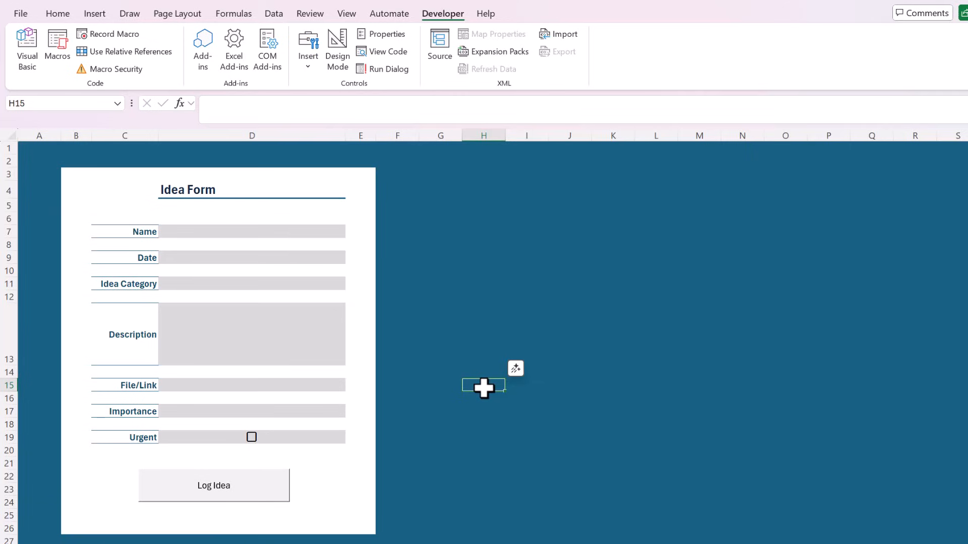
left_click(233, 2)
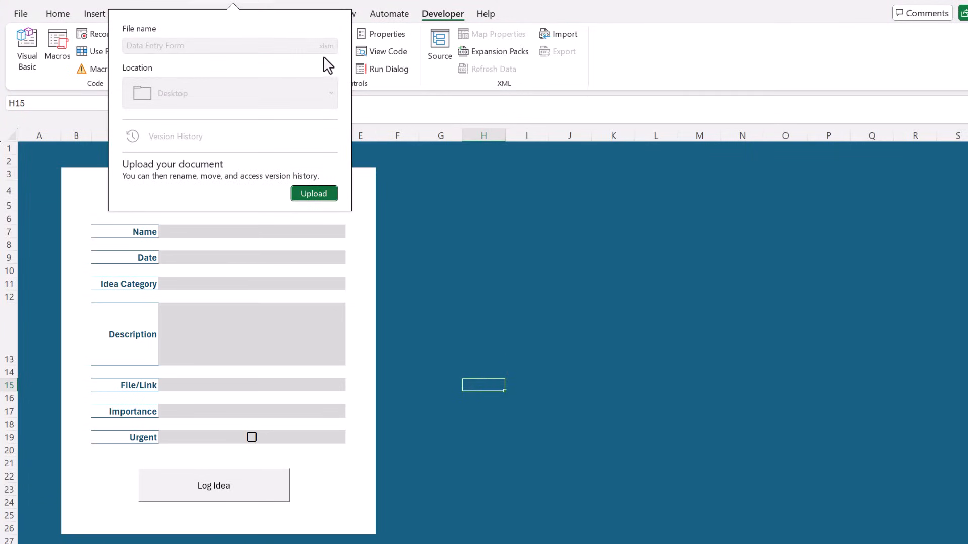
left_click(434, 224)
left_click(452, 284)
left_click(475, 315)
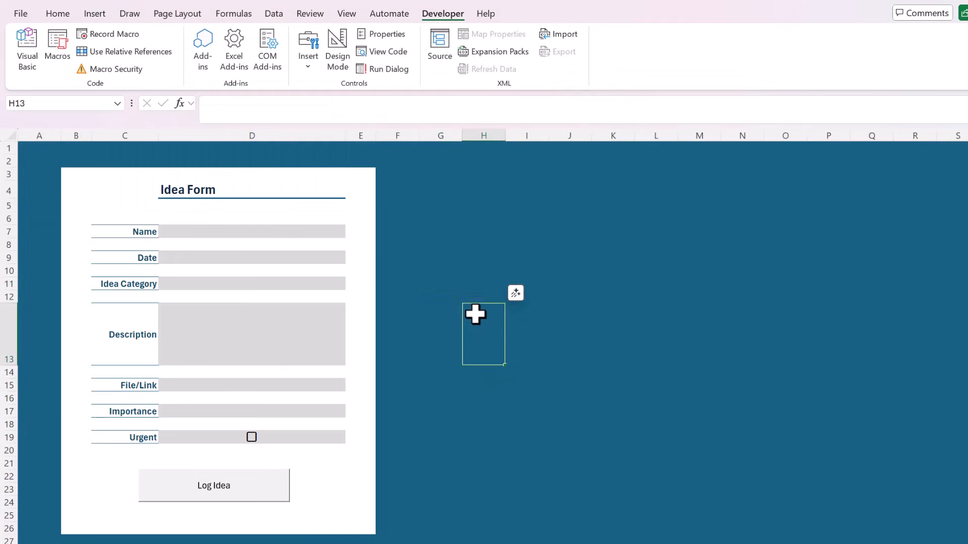